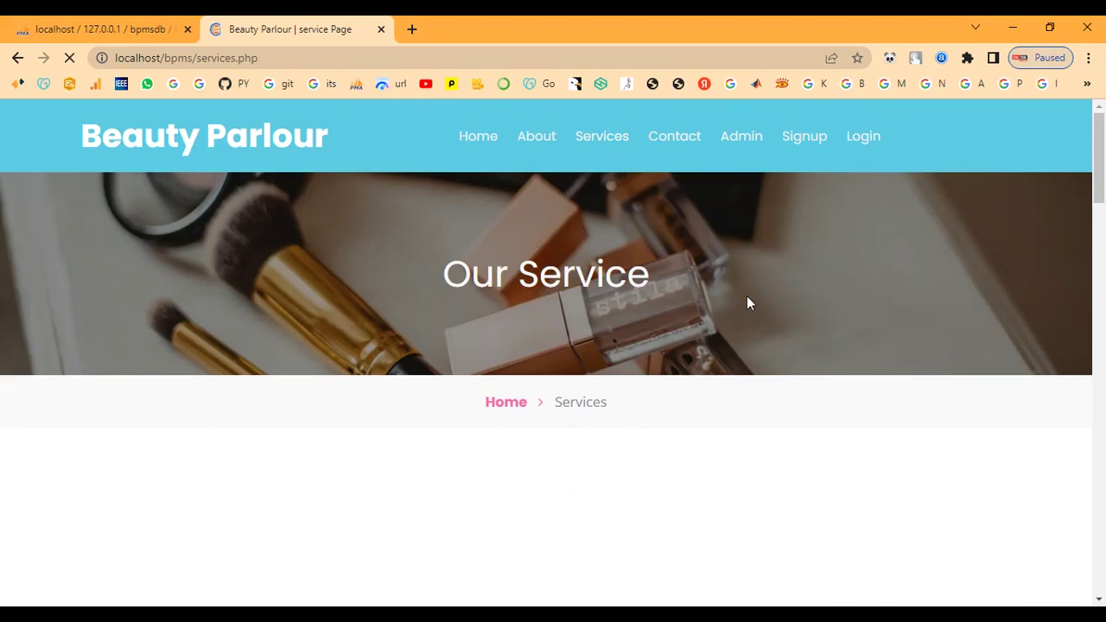
# - Scroll through every listed service and its cost down to the footer and back up
pyautogui.scroll(-3, 749, 298)
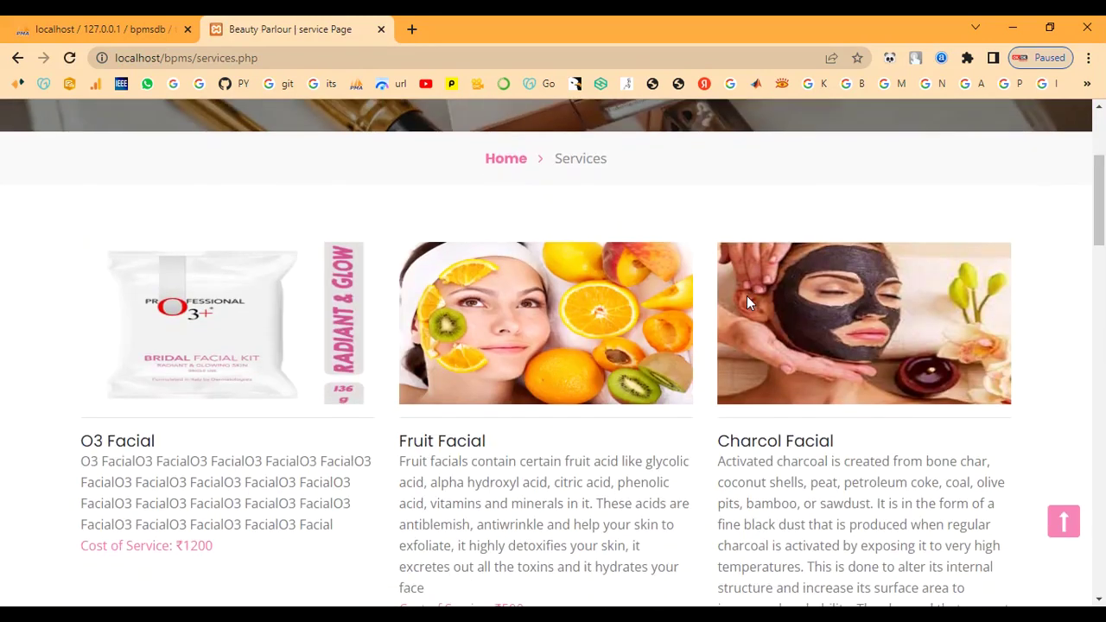
pyautogui.scroll(-4, 748, 301)
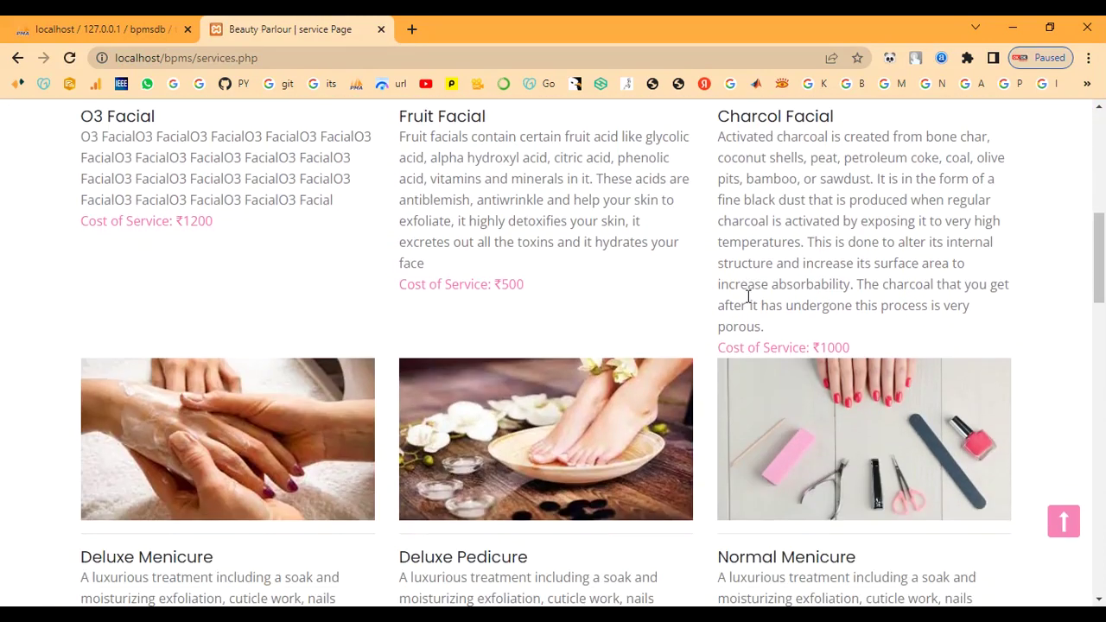
pyautogui.scroll(-4, 748, 300)
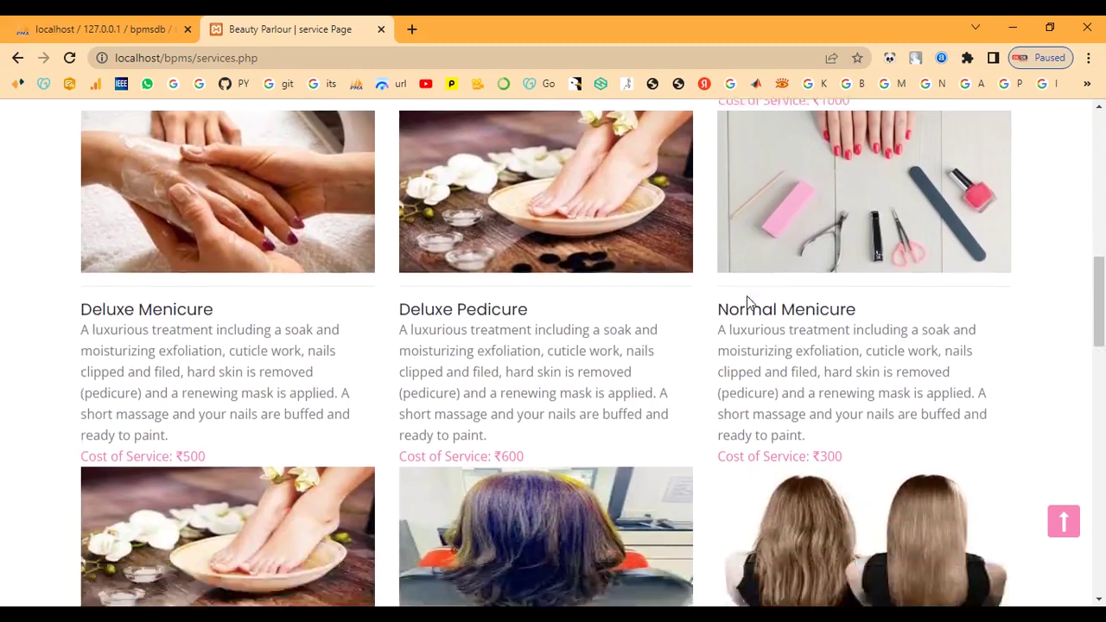
pyautogui.scroll(-6, 746, 295)
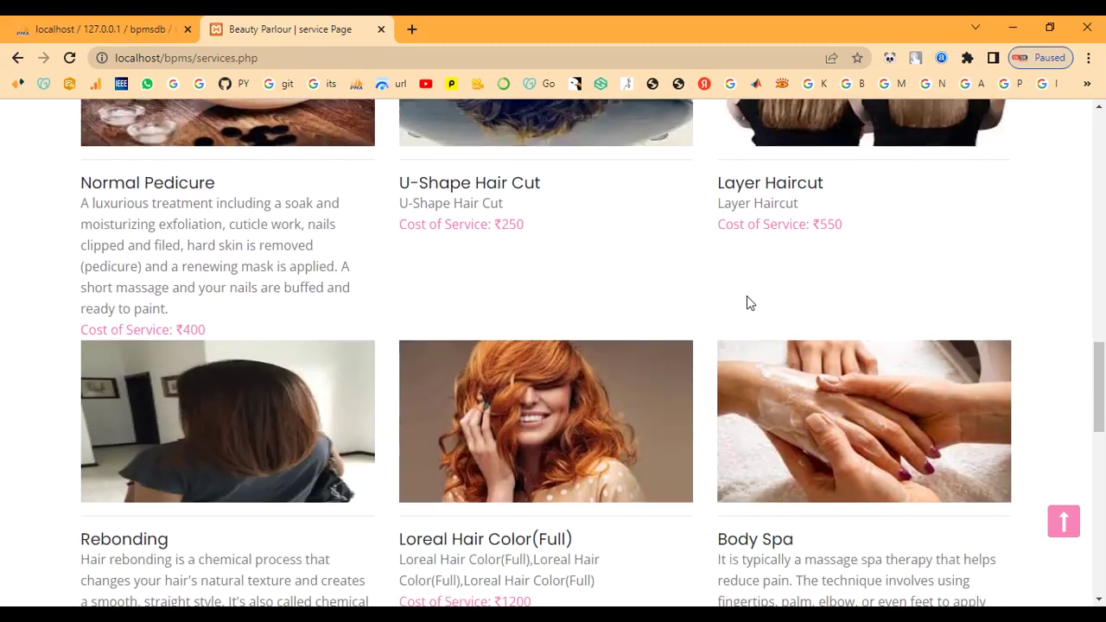
pyautogui.scroll(-6, 748, 301)
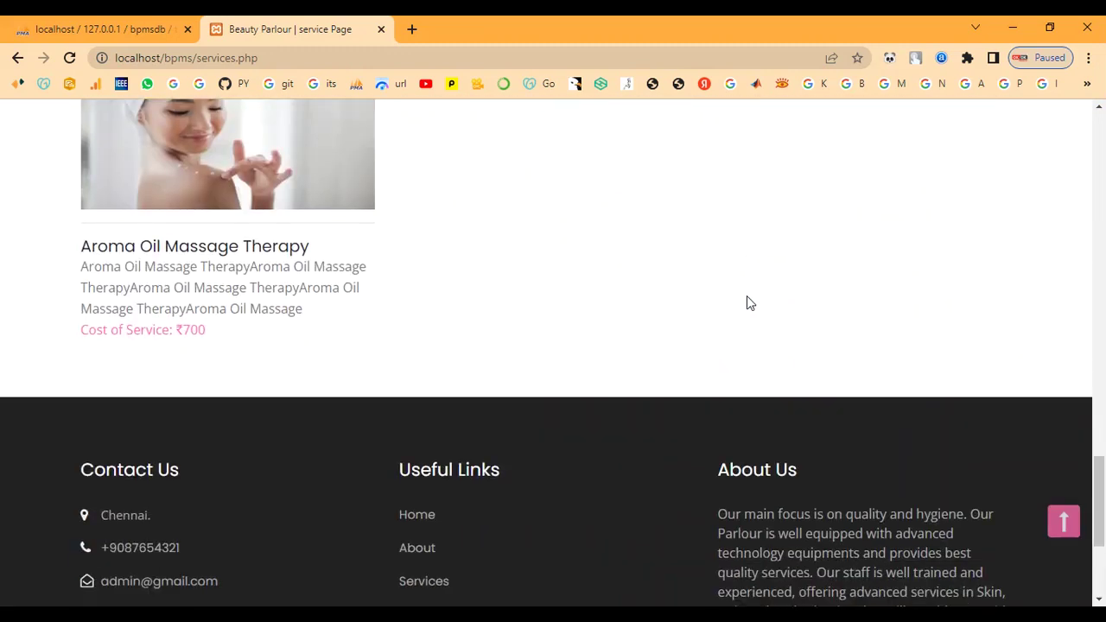
pyautogui.scroll(2, 748, 301)
pyautogui.scroll(8, 748, 302)
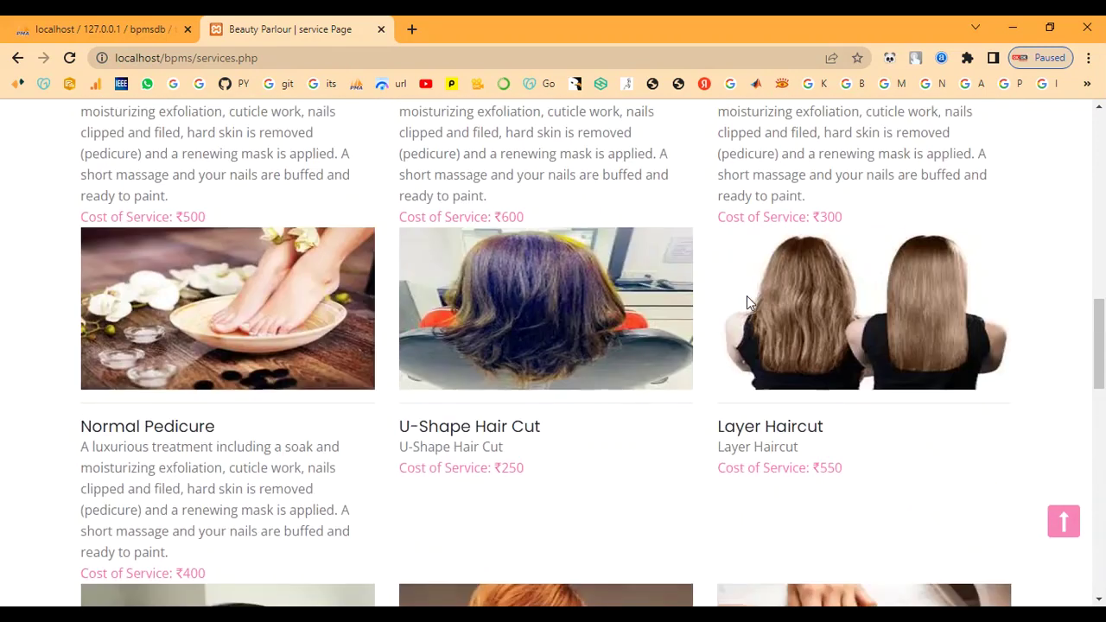
pyautogui.scroll(9, 747, 295)
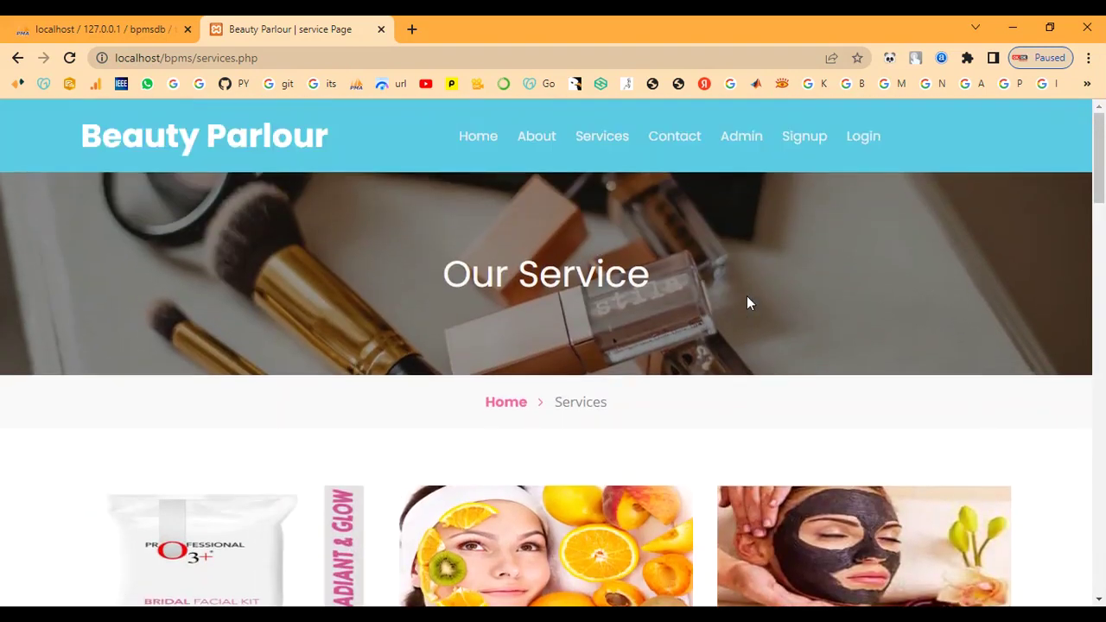
# - Review the Contact Us enquiry form, then go to the admin sign-in page
pyautogui.click(668, 136)
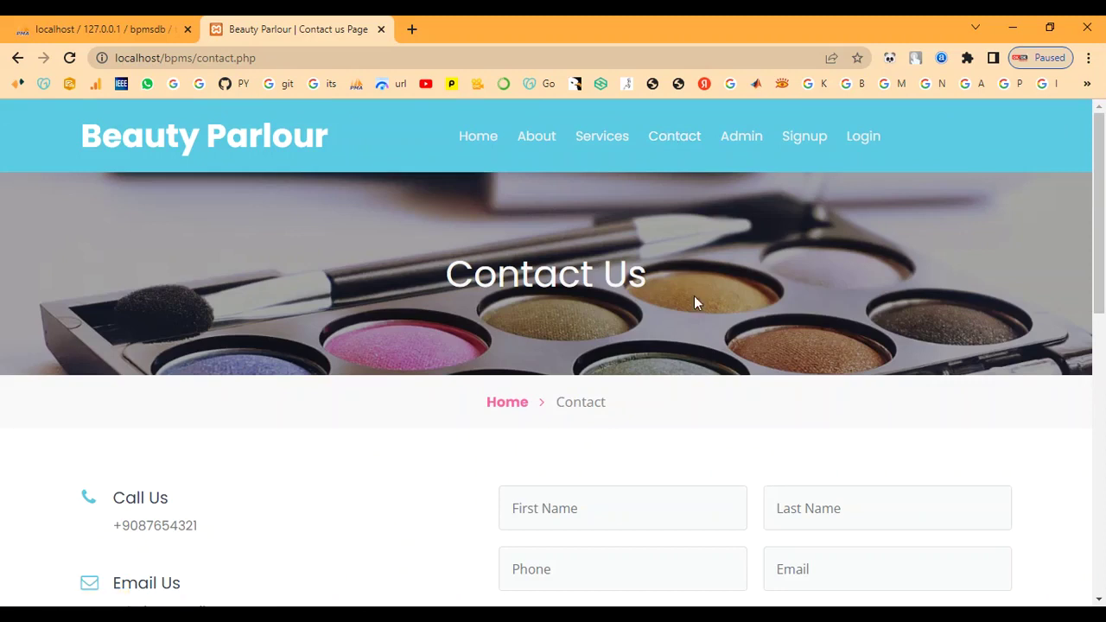
pyautogui.scroll(-2, 692, 338)
pyautogui.scroll(-1, 691, 338)
pyautogui.scroll(-4, 688, 332)
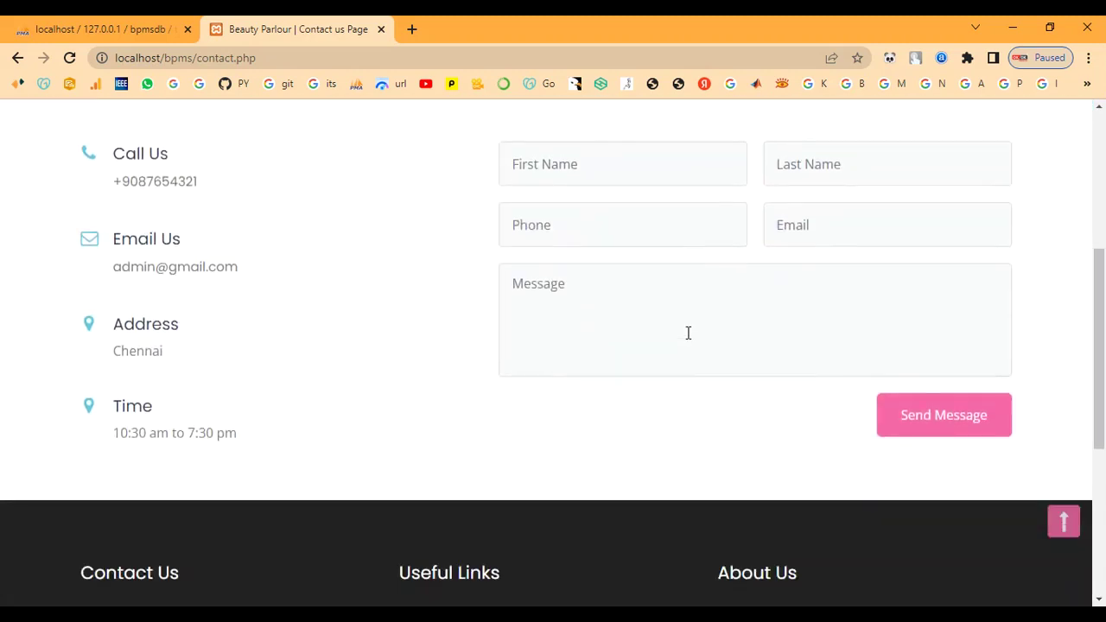
pyautogui.scroll(7, 688, 333)
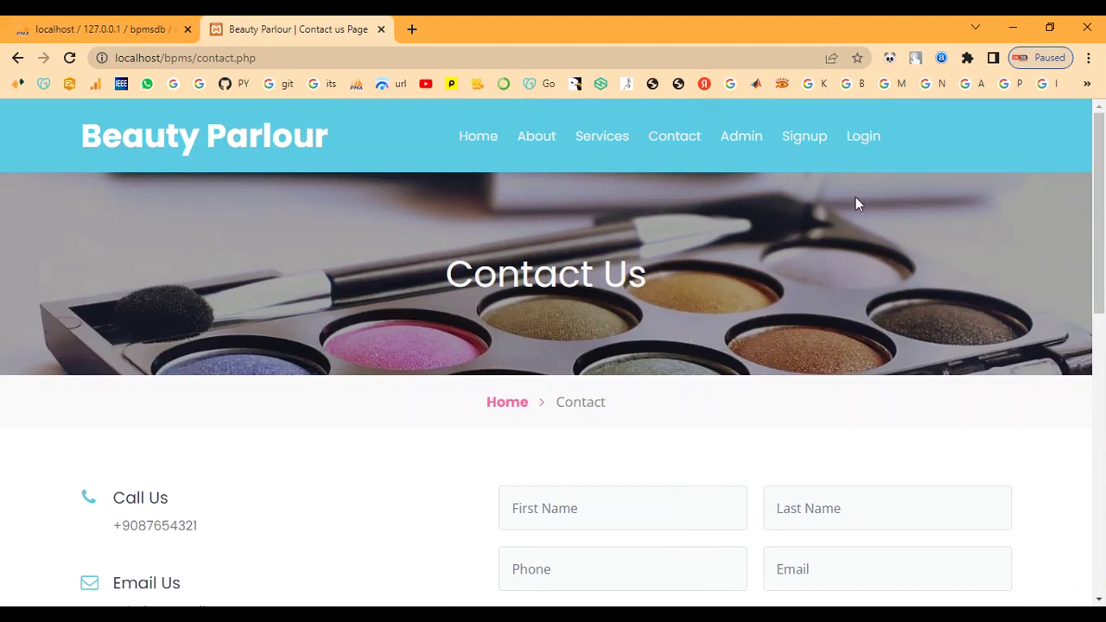
pyautogui.click(743, 136)
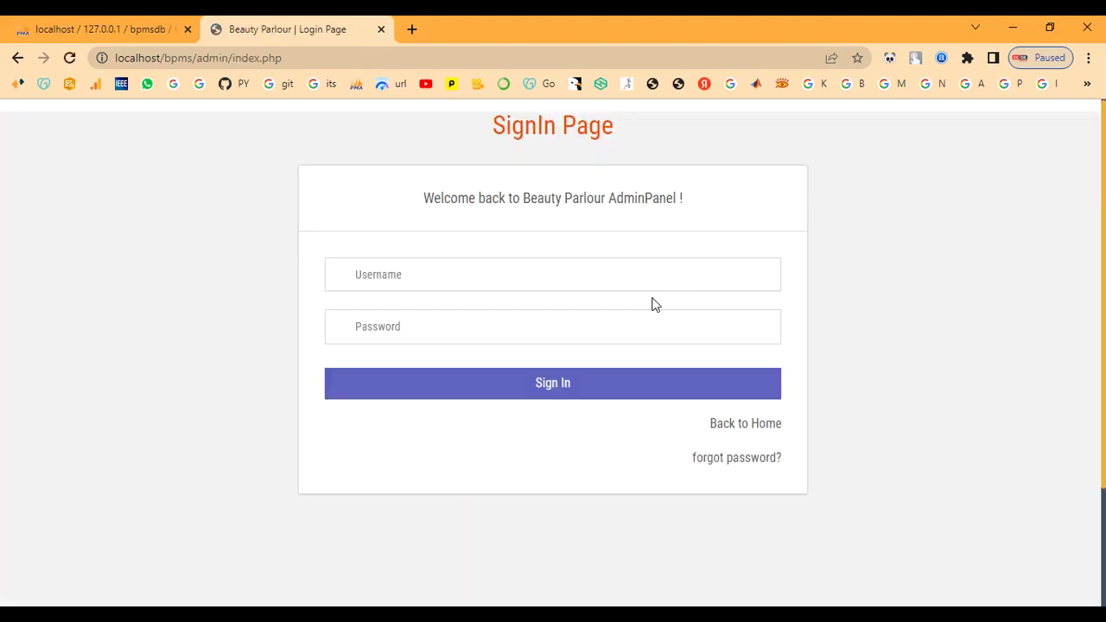
# - Sign in with the admin username and password, declining Chrome's offer to save it
pyautogui.click(524, 277)
pyautogui.write('admin')
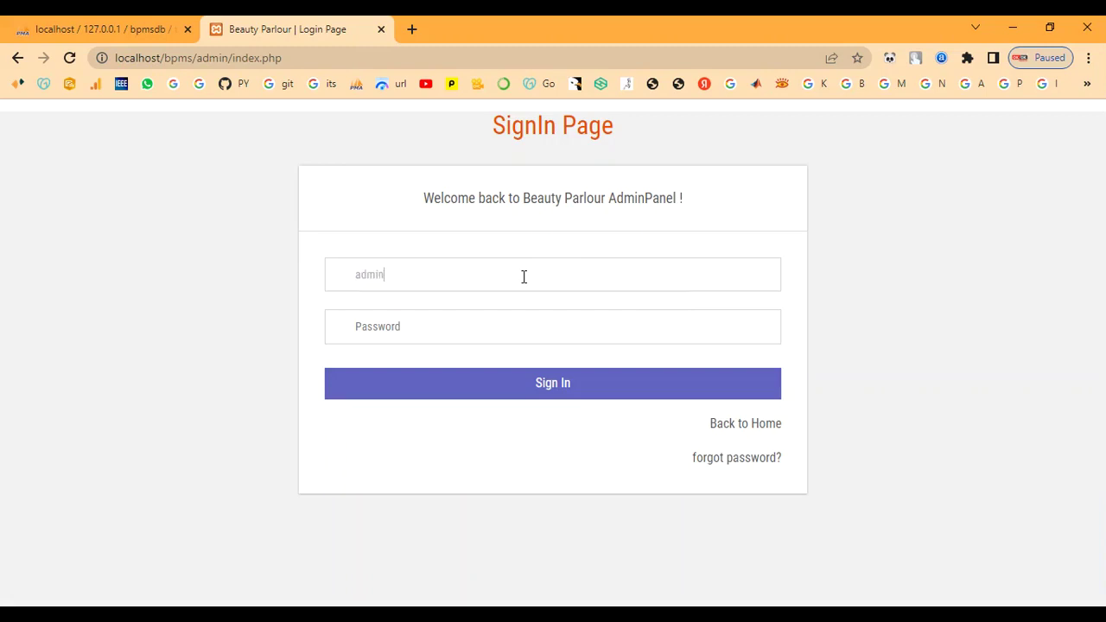
pyautogui.write('Te')
pyautogui.click(487, 372)
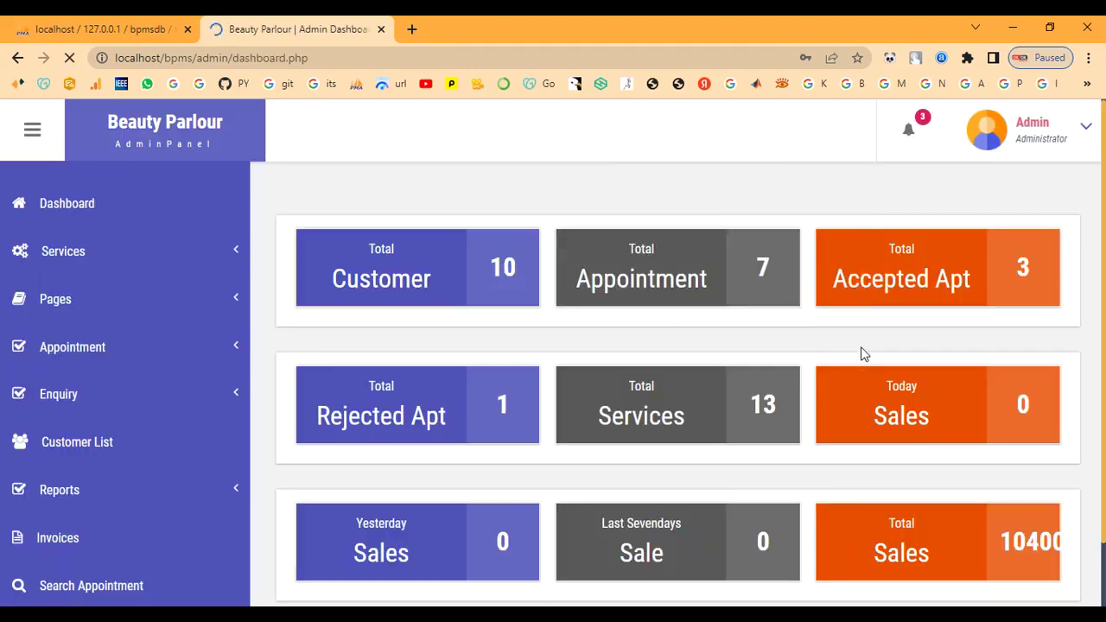
pyautogui.click(851, 296)
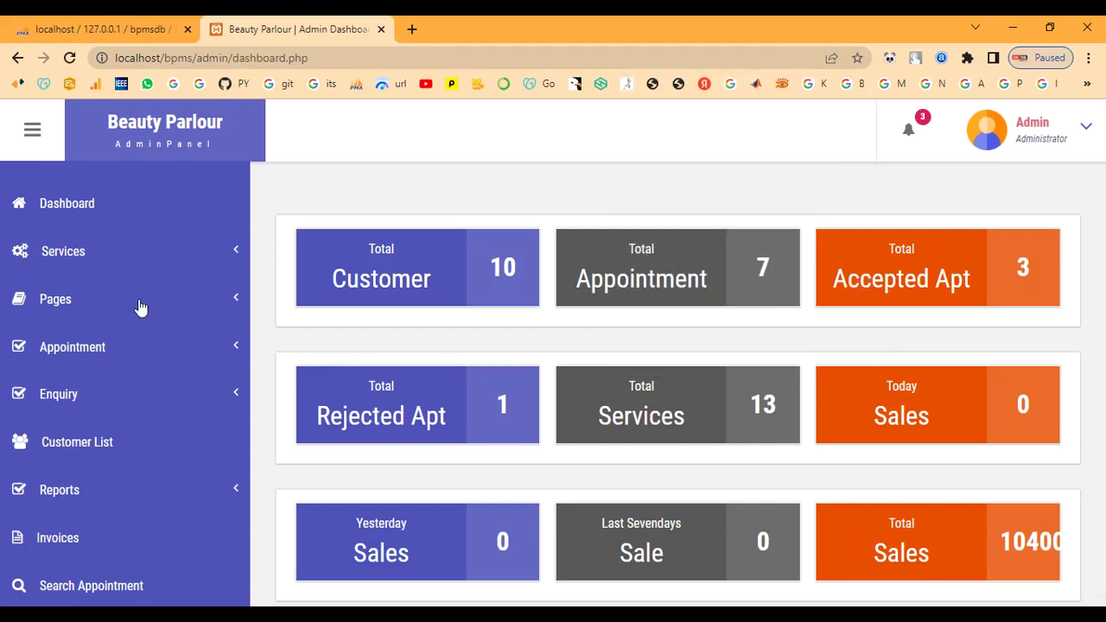
# - Browse the Manage Services price list, e.g. O3 Facial at 1200, then bring up Add Services
pyautogui.click(93, 258)
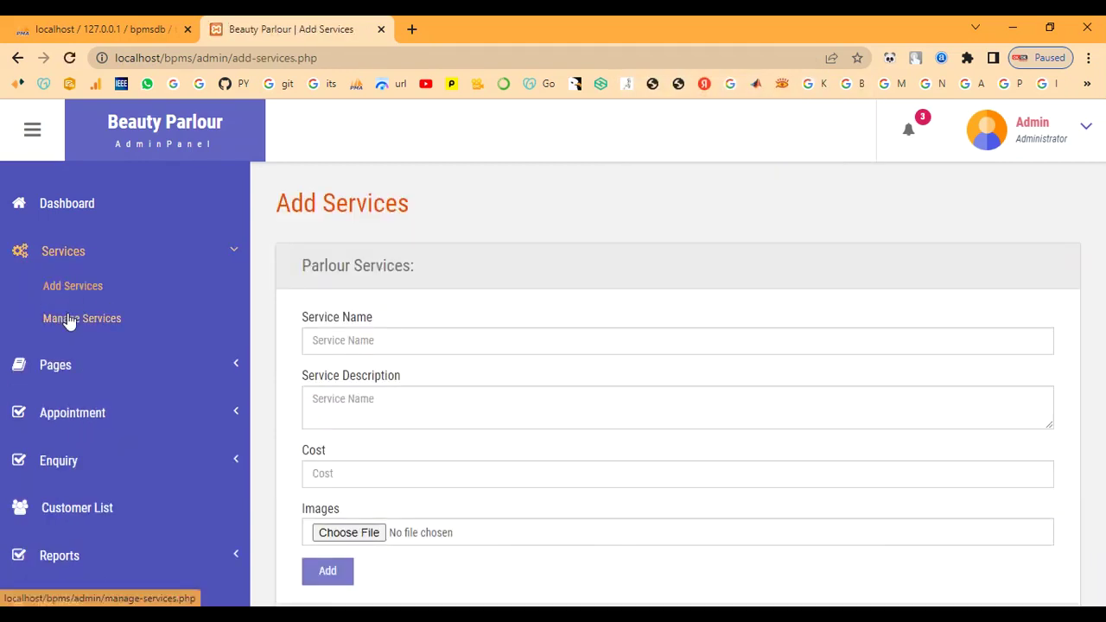
pyautogui.click(69, 318)
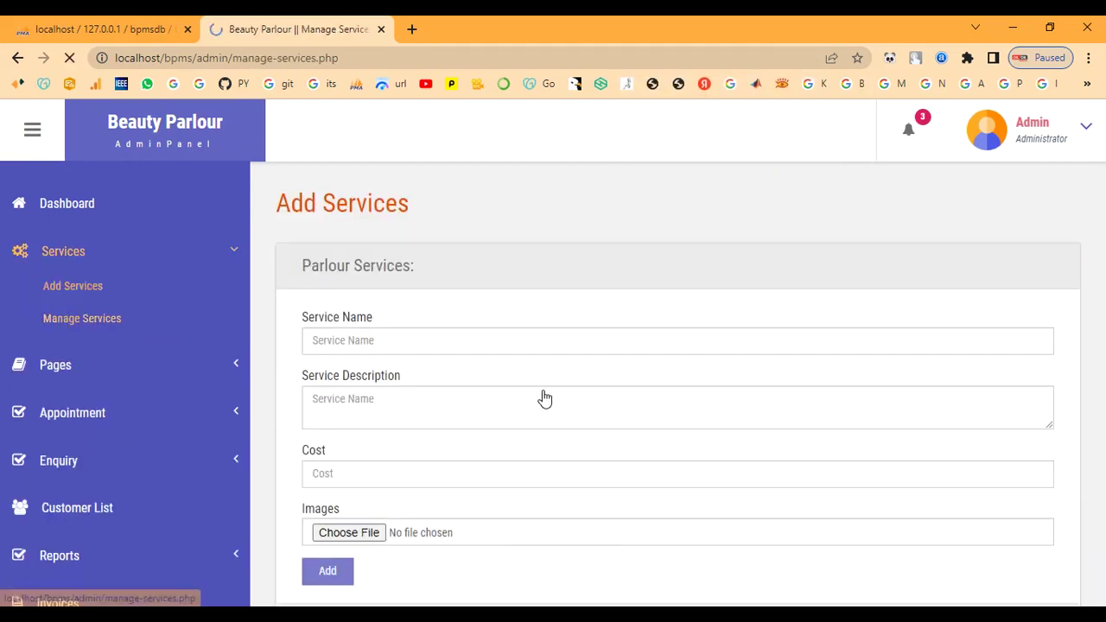
pyautogui.scroll(-1, 542, 396)
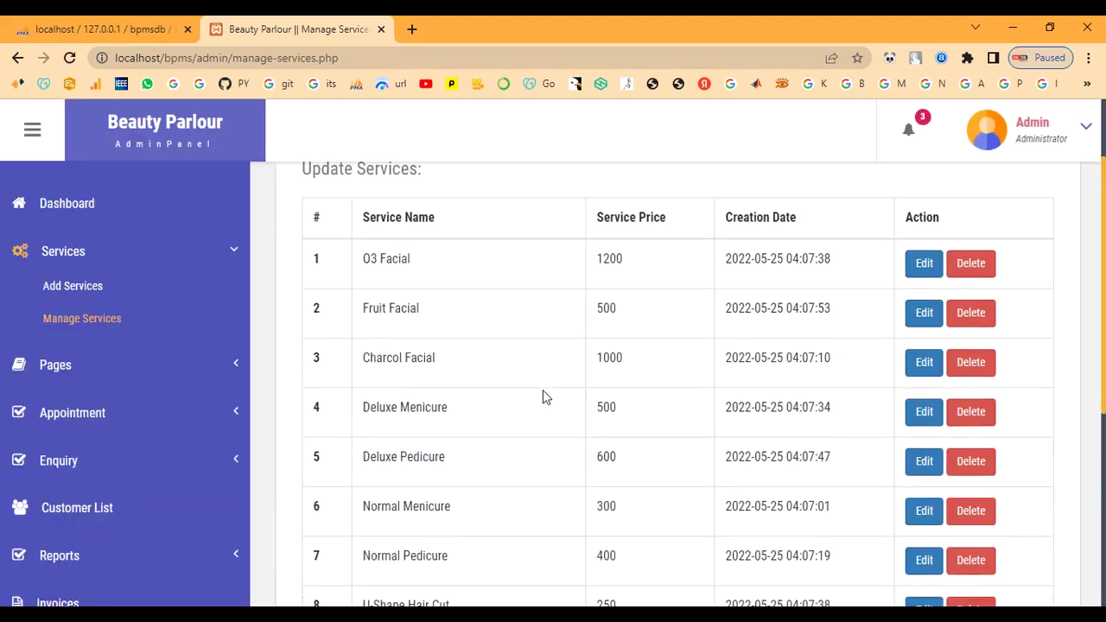
pyautogui.scroll(-4, 544, 397)
pyautogui.scroll(3, 545, 397)
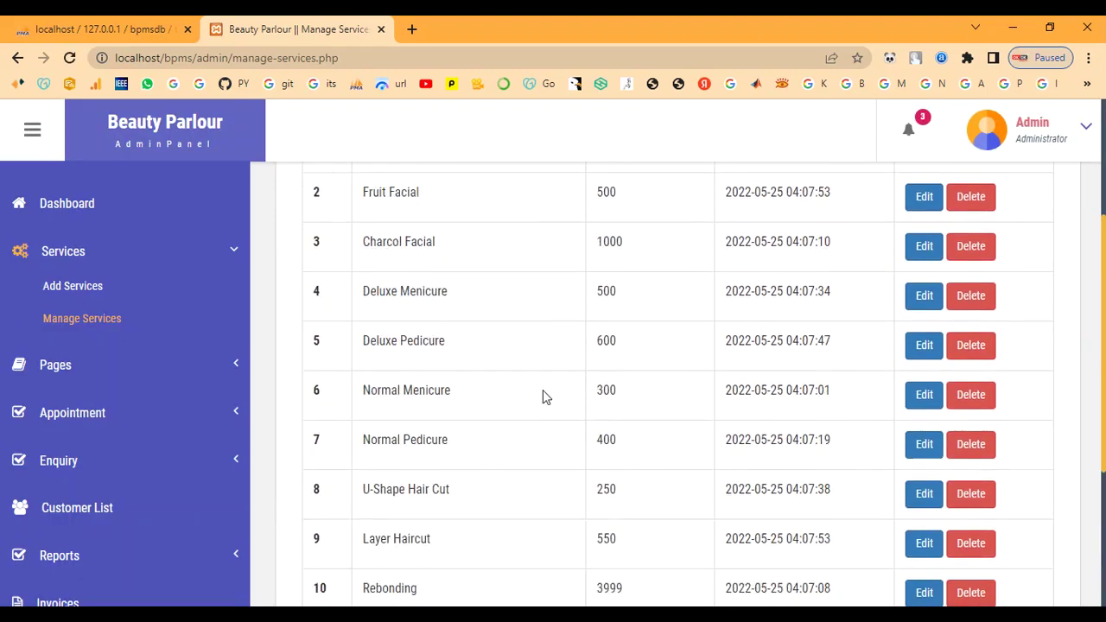
pyautogui.scroll(2, 543, 396)
pyautogui.click(100, 286)
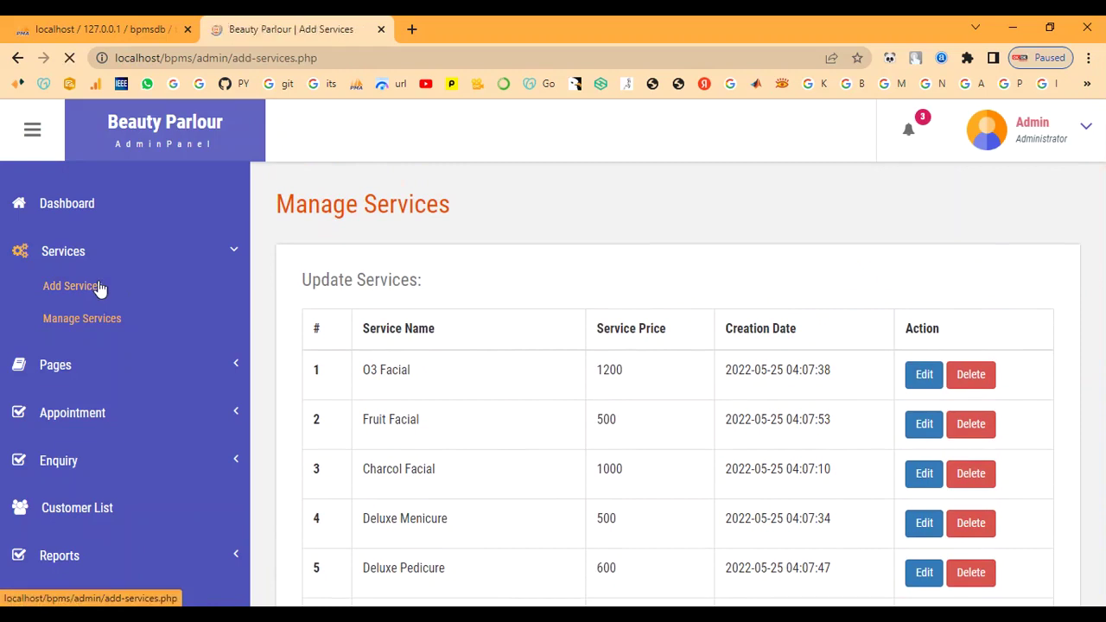
# - Enter service name Bridal Makeup, paste its description, and set the cost to 7000
pyautogui.click(512, 331)
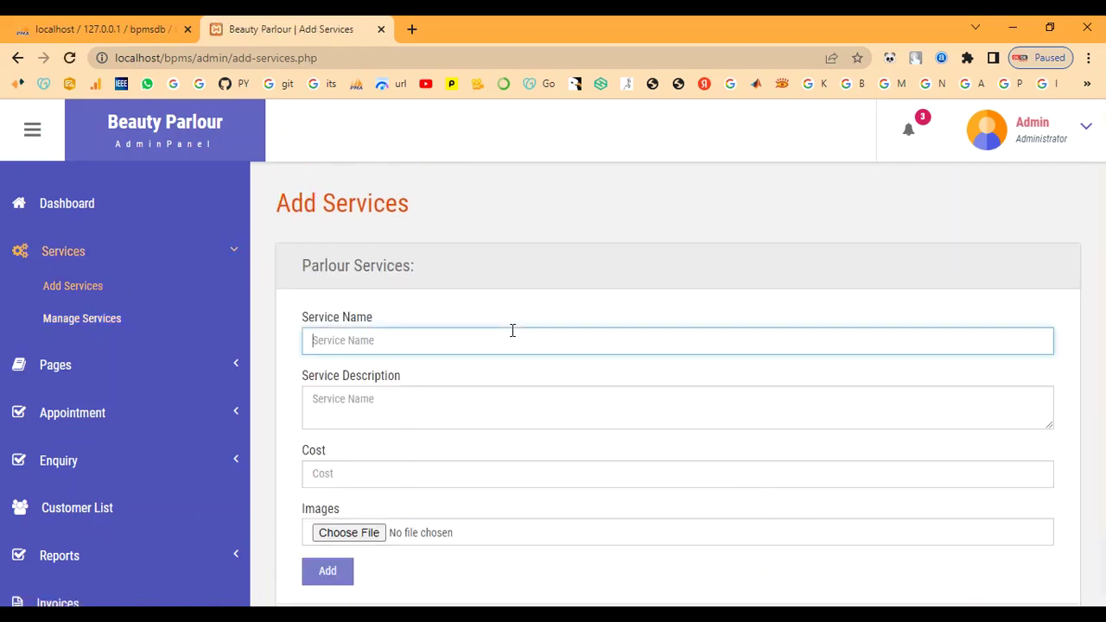
pyautogui.write('Bridal Makeup')
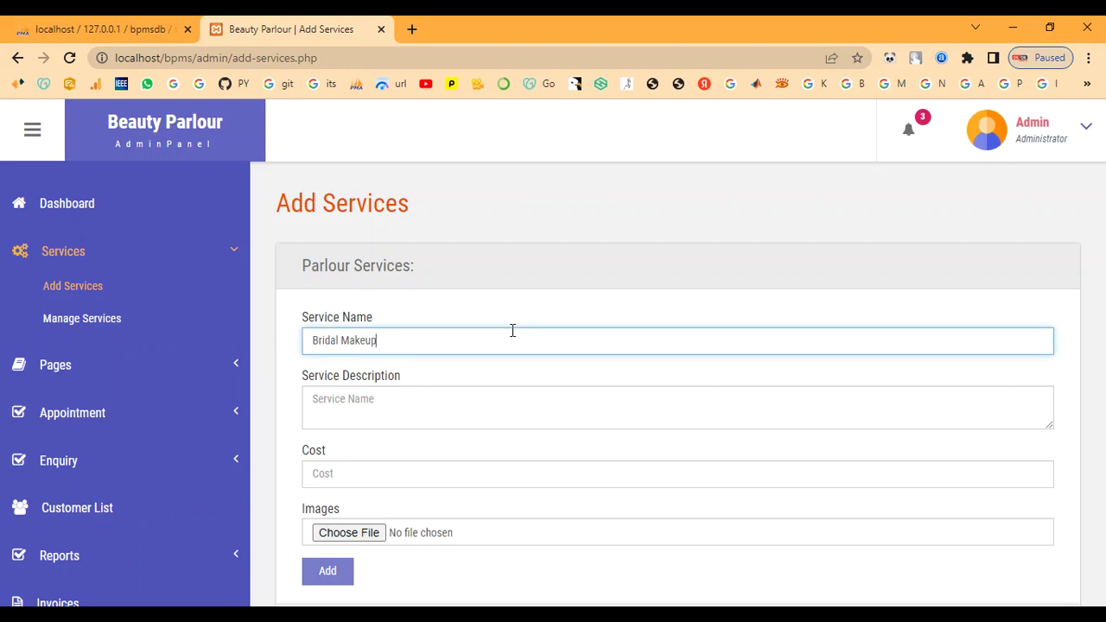
pyautogui.press('Tab')
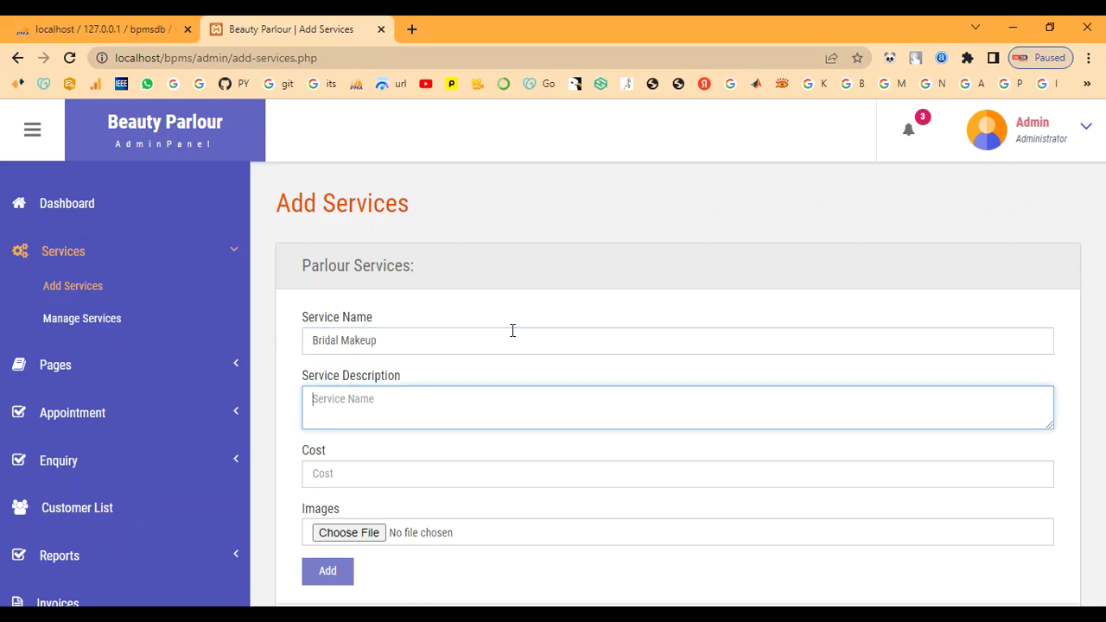
pyautogui.click(557, 426)
pyautogui.write("This type of bridal makeup gives a smooth, second-skin finish which tends to feel light on the skin. It's lightweight and long-lasting which means it stays put for more than 4 to 5 hours. If you are a newbie or a seasoned pro, you might need a few tools and techniques to set it right on your skin")
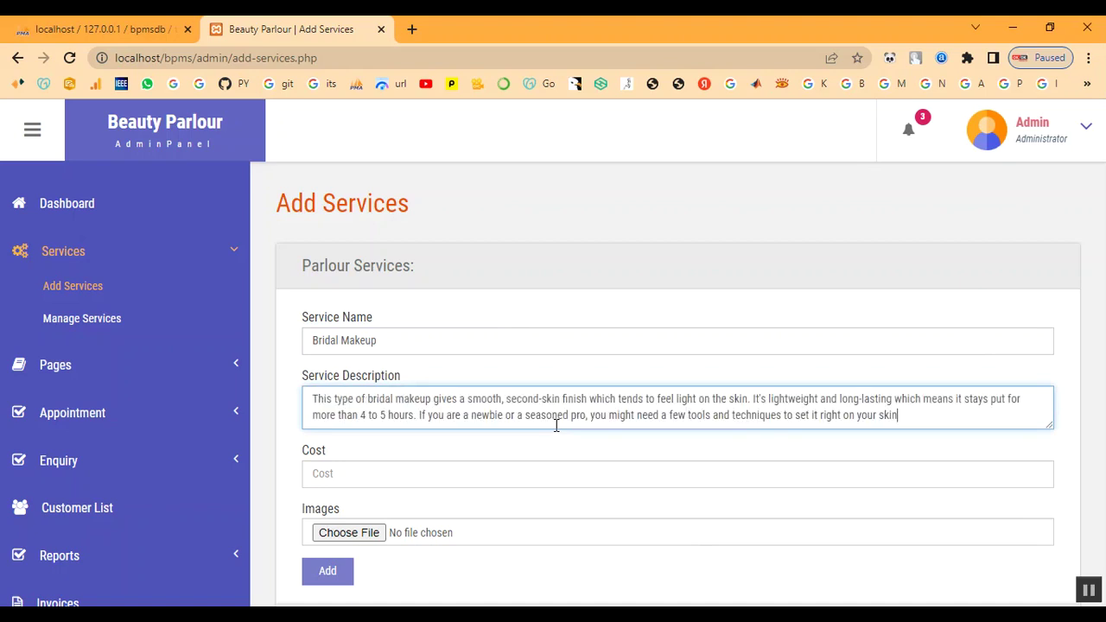
pyautogui.click(526, 473)
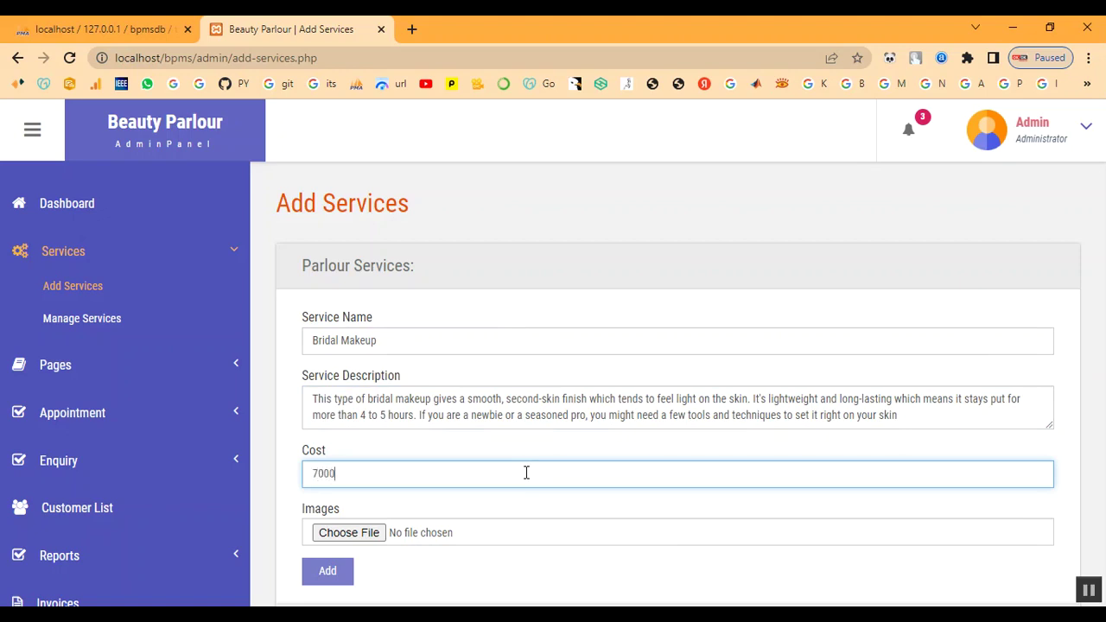
# - Attach Bridal-Makeup-Ideas.jpg from the admin images folder and submit, getting 'Something Went Wrong'
pyautogui.click(368, 534)
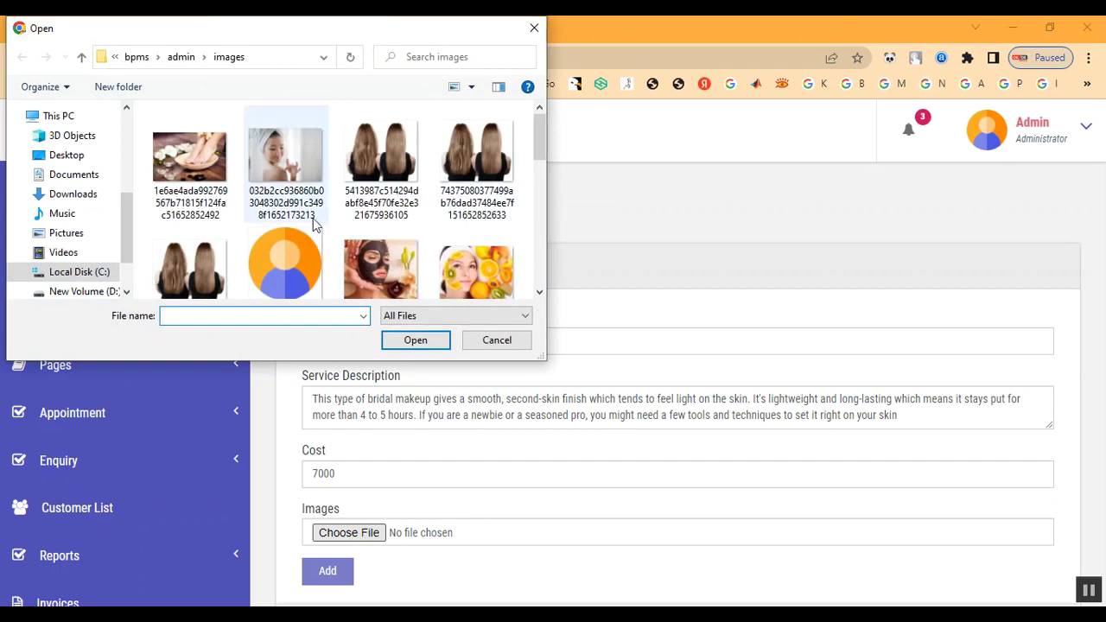
pyautogui.click(183, 58)
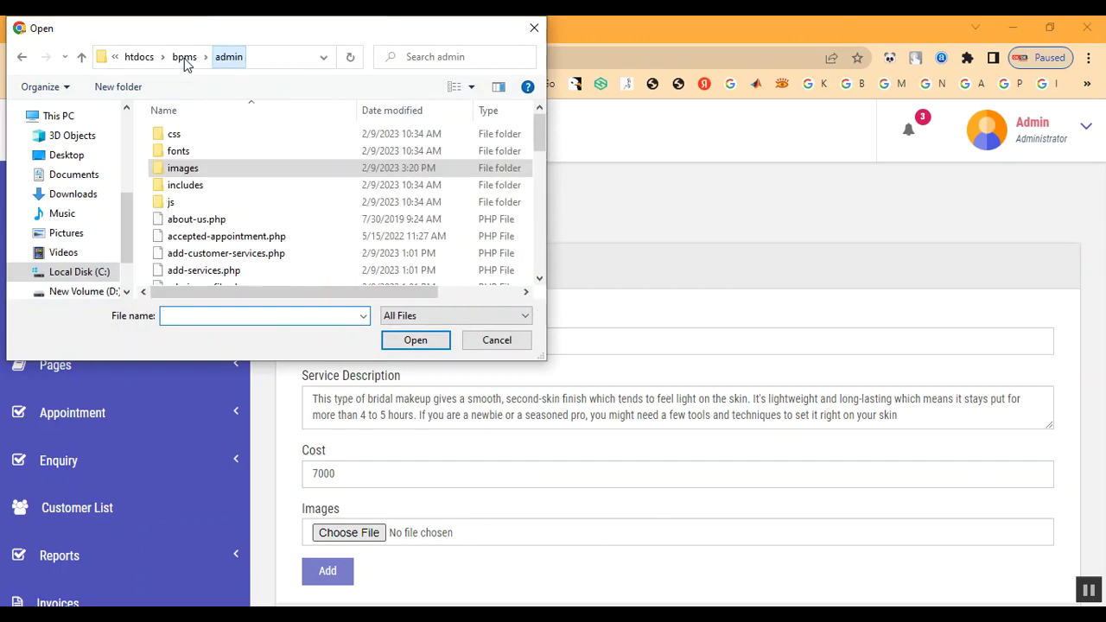
pyautogui.doubleClick(188, 168)
pyautogui.scroll(-10, 316, 254)
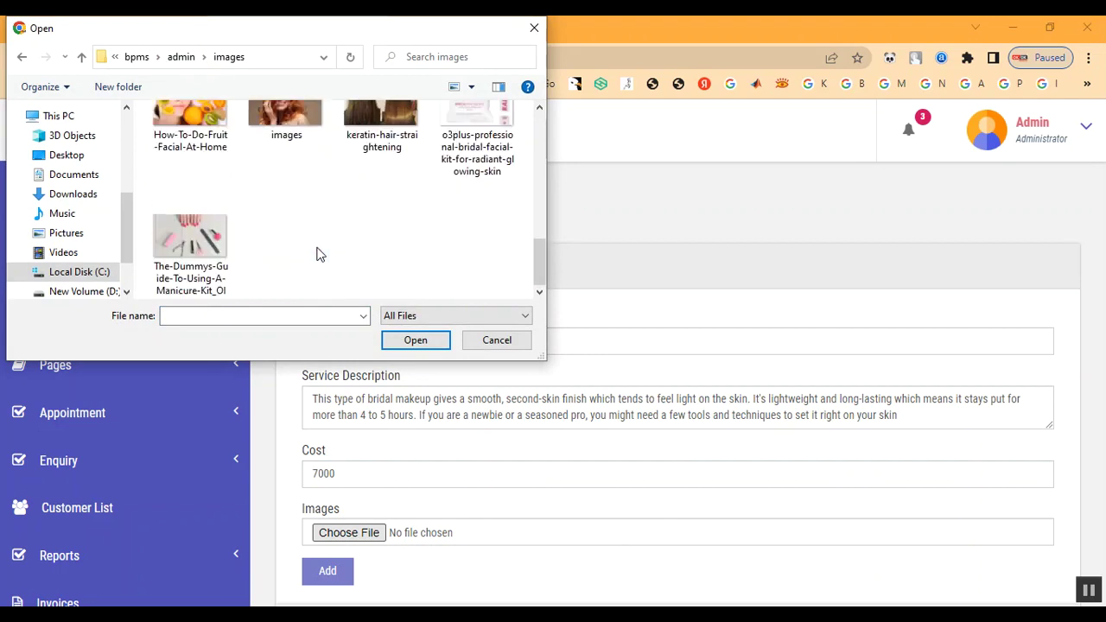
pyautogui.scroll(8, 242, 228)
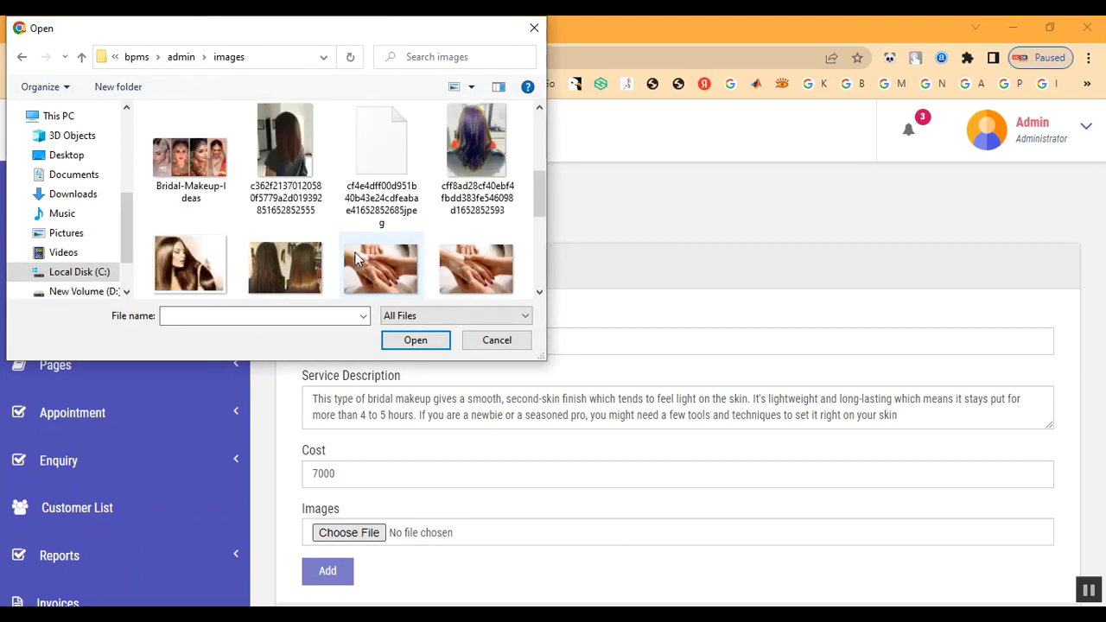
pyautogui.doubleClick(201, 268)
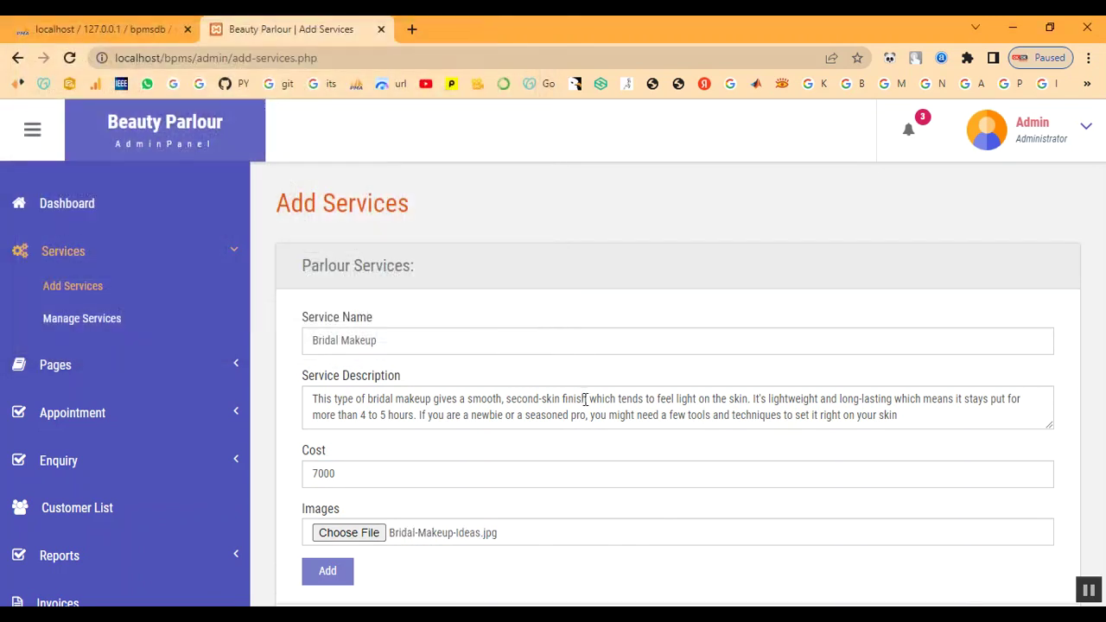
pyautogui.scroll(-1, 585, 400)
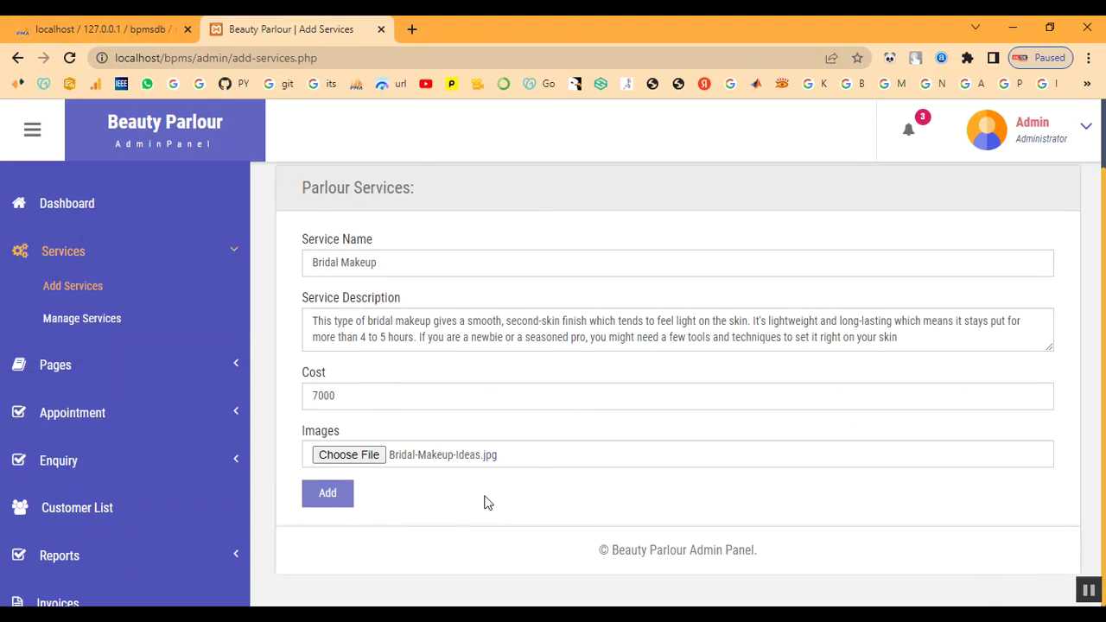
pyautogui.click(345, 503)
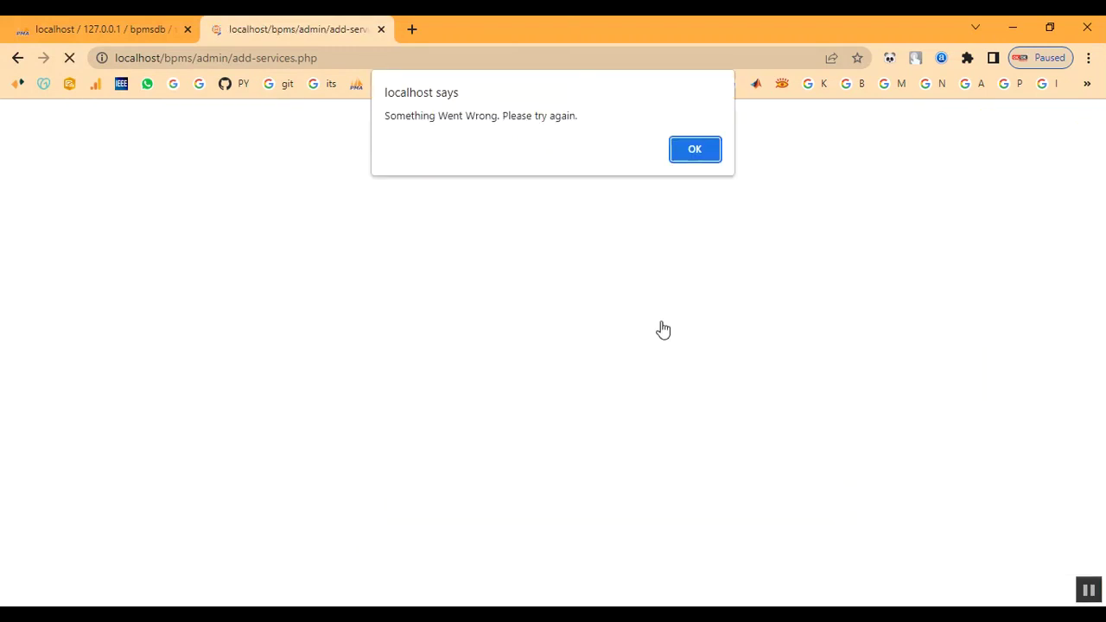
# - Dismiss the error alert and return to the blank Service Name field
pyautogui.click(696, 151)
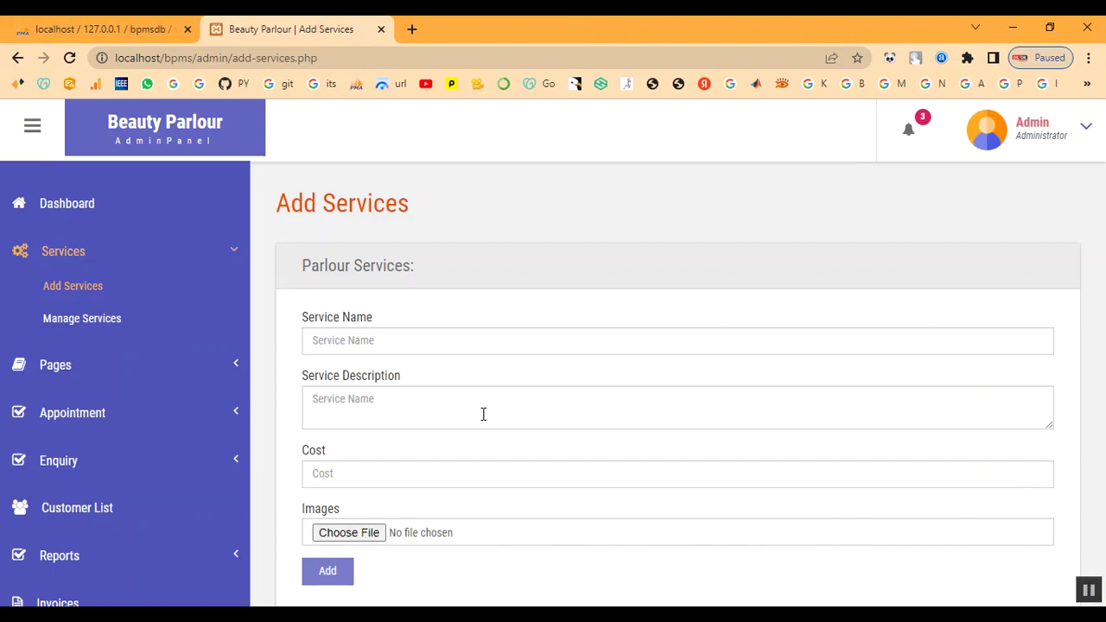
pyautogui.click(403, 338)
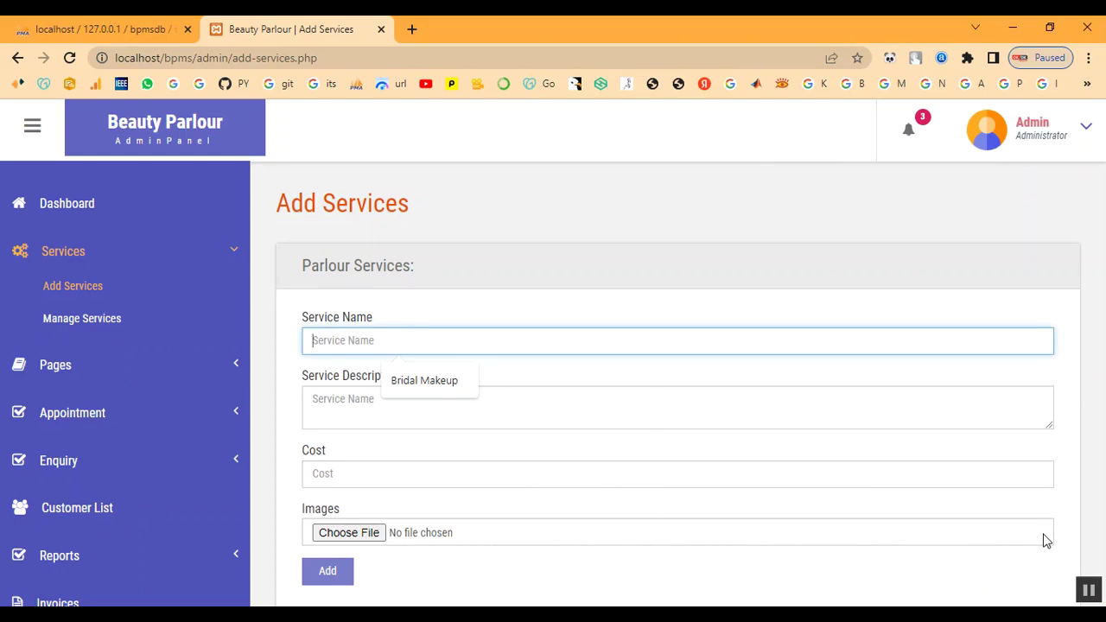
# - Enter service name Keratin Treatment, paste its description, and set the cost to 2000
pyautogui.write('Keratin Treatment')
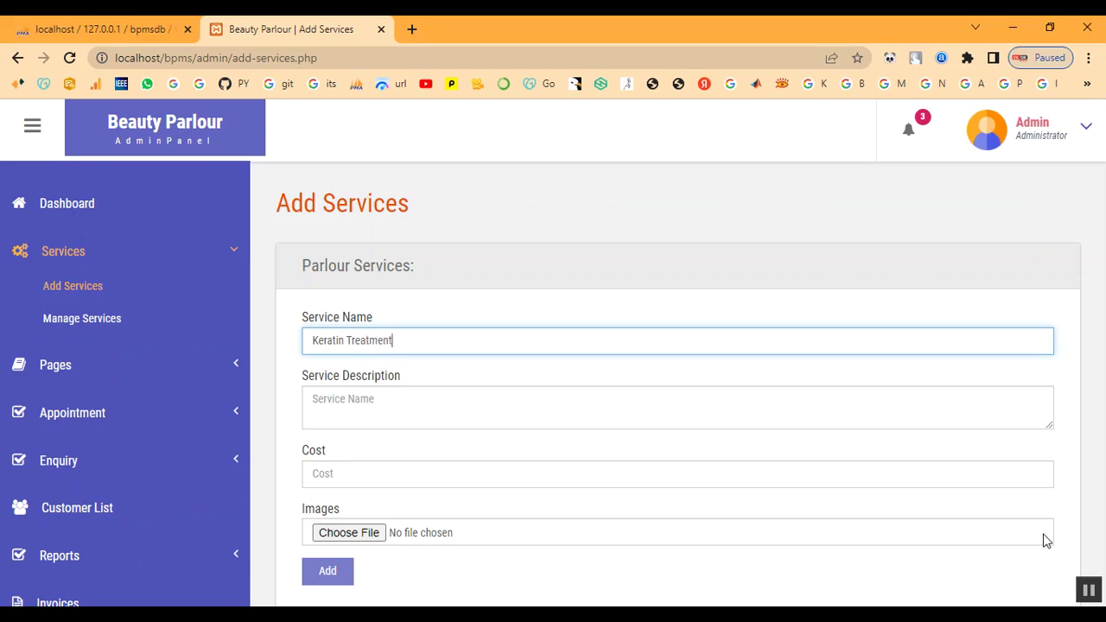
pyautogui.press('Tab')
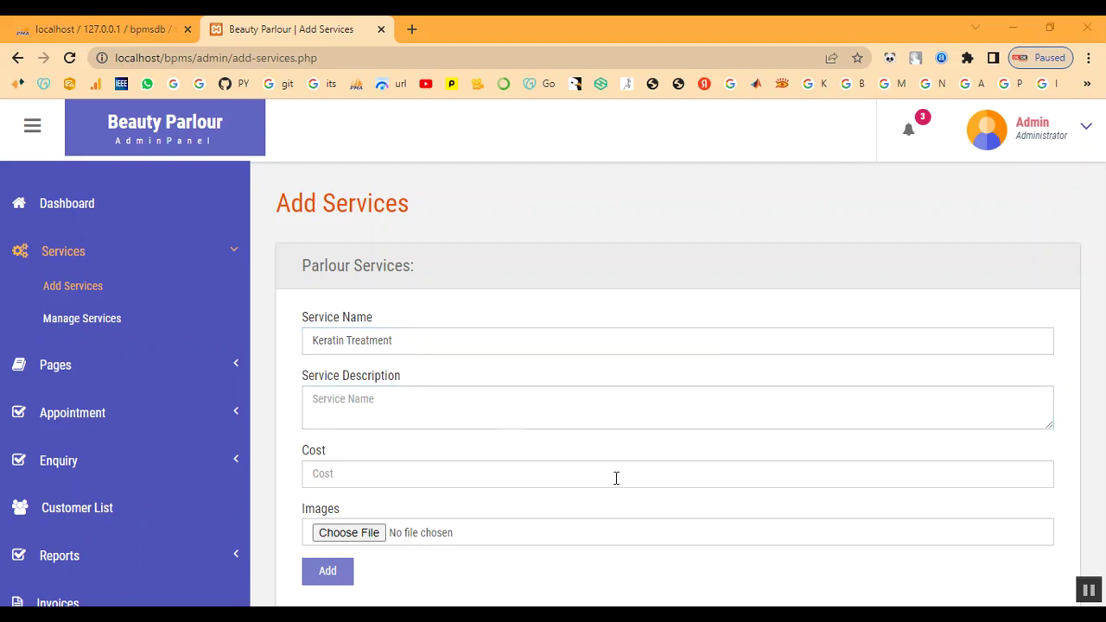
pyautogui.click(464, 417)
pyautogui.write('A keratin hair treatment is a process that helps straighten and smooth frizzy or damaged hair. Keratin is a protein that the body produces naturally. It helps give structure and strength to the hair, skin, and nails.')
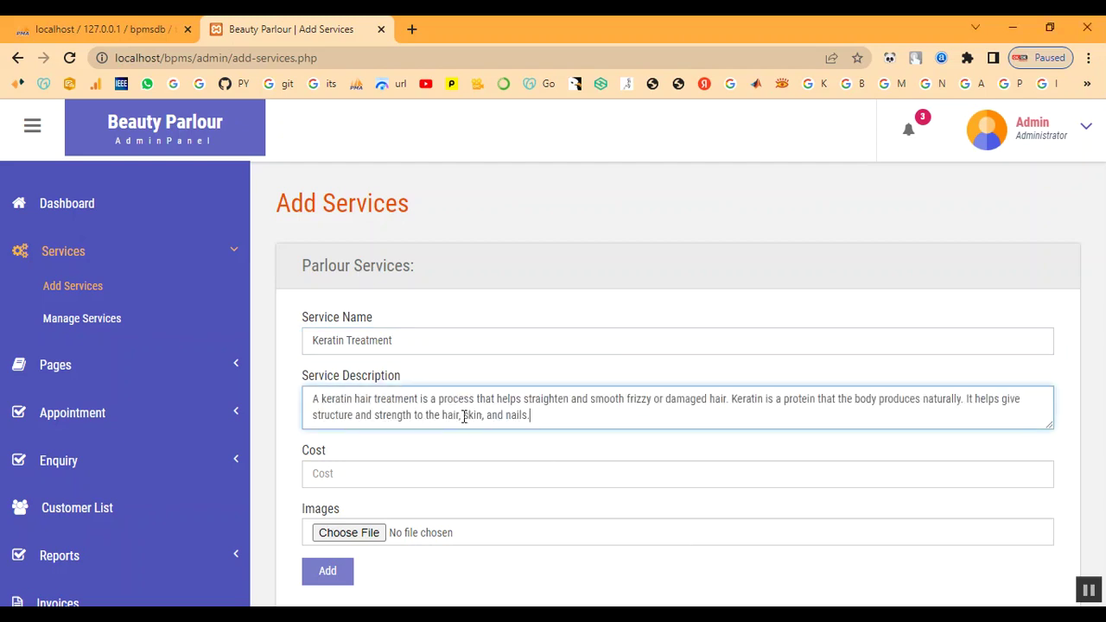
pyautogui.click(446, 485)
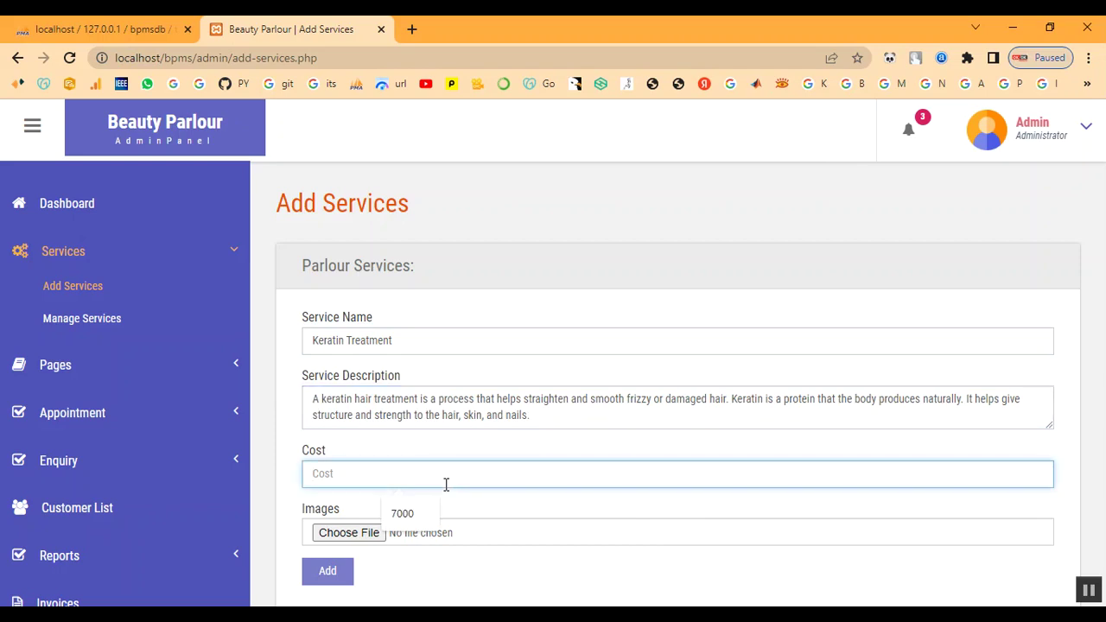
pyautogui.write('2000')
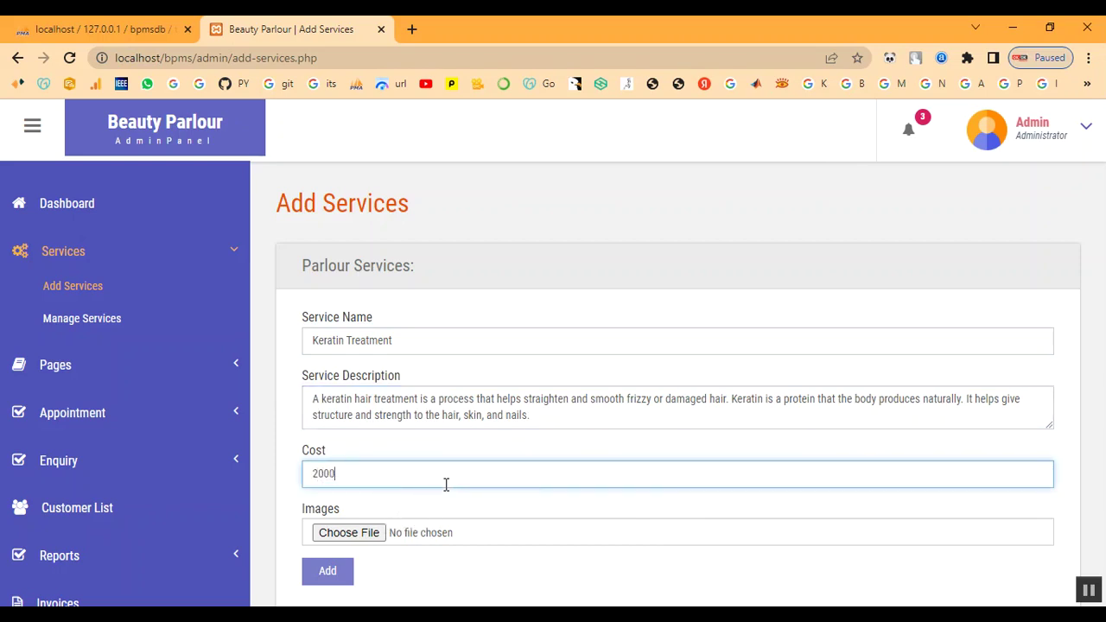
# - Attach image download (1).jpg, submit the service, and acknowledge the added confirmation
pyautogui.click(351, 533)
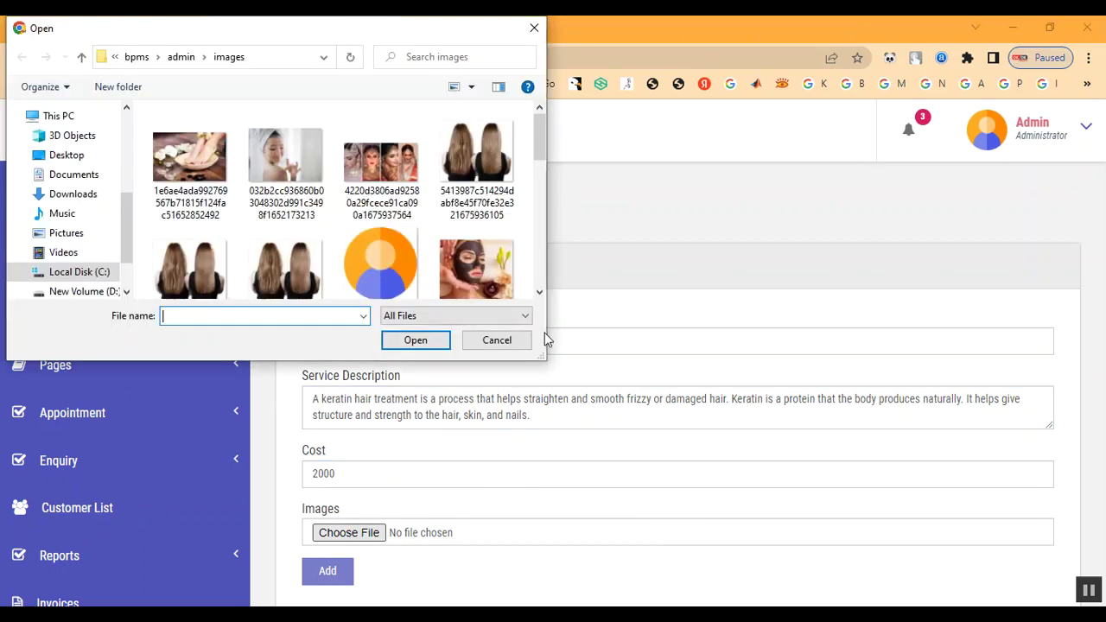
pyautogui.scroll(-3, 470, 223)
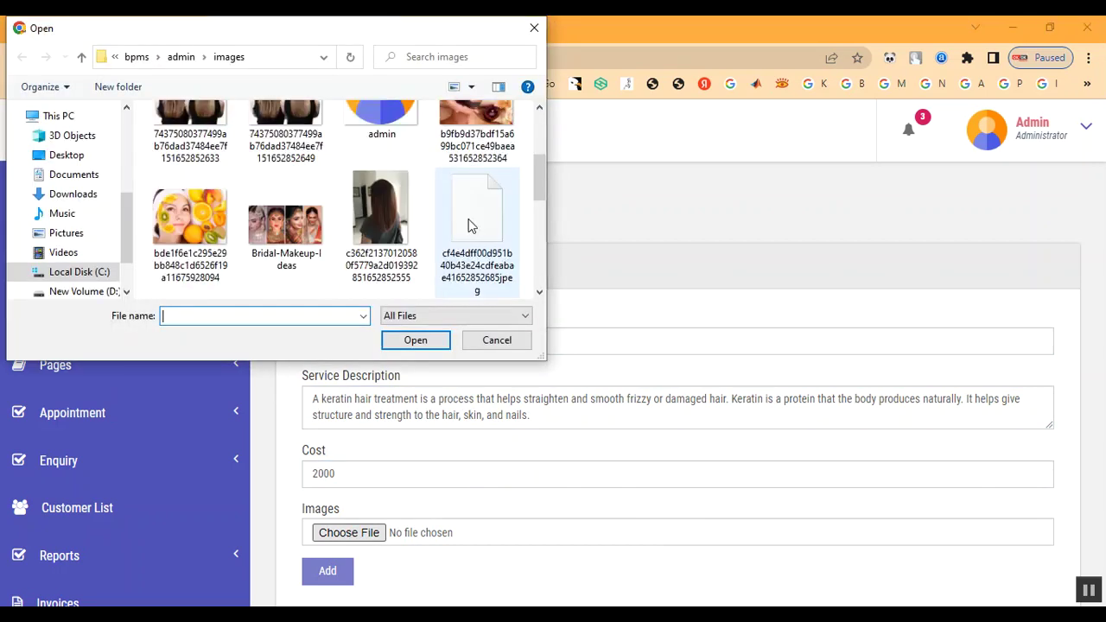
pyautogui.click(300, 258)
pyautogui.doubleClick(300, 257)
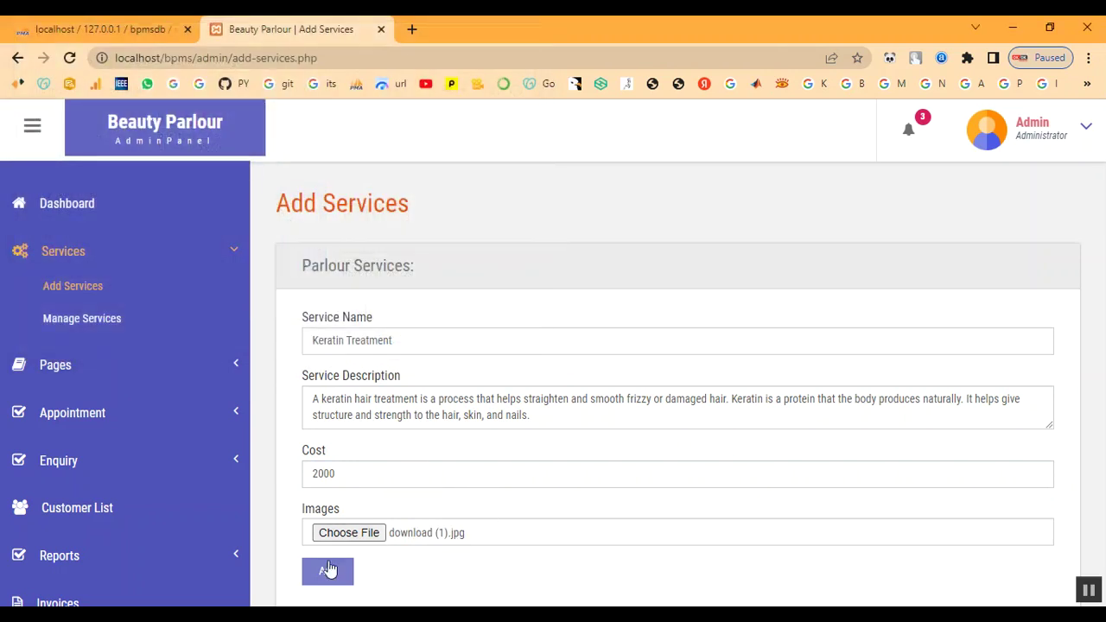
pyautogui.click(328, 571)
pyautogui.moveTo(398, 121); pyautogui.dragTo(706, 163)
pyautogui.click(708, 156)
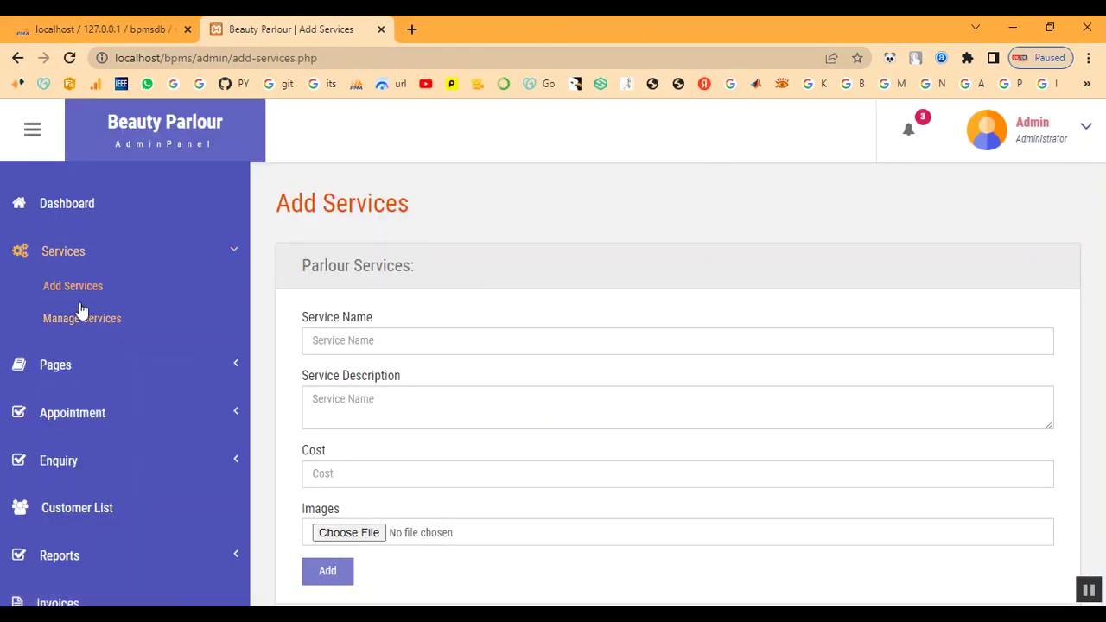
pyautogui.click(71, 319)
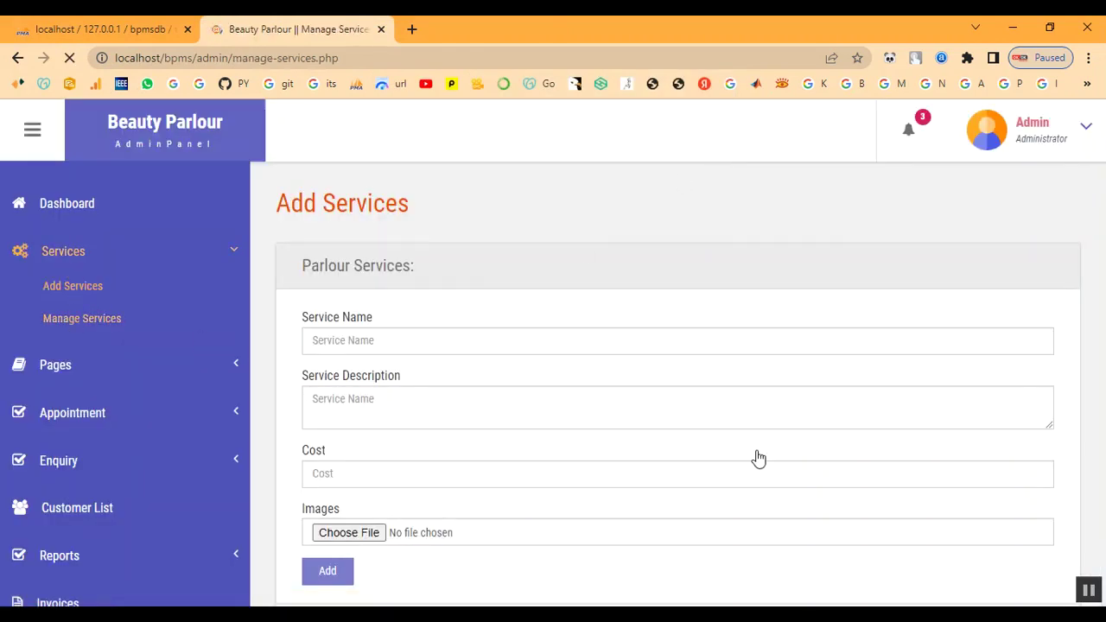
# - Confirm Keratin Treatment appears in Manage Services at cost 2000 with its date
pyautogui.scroll(-6, 758, 452)
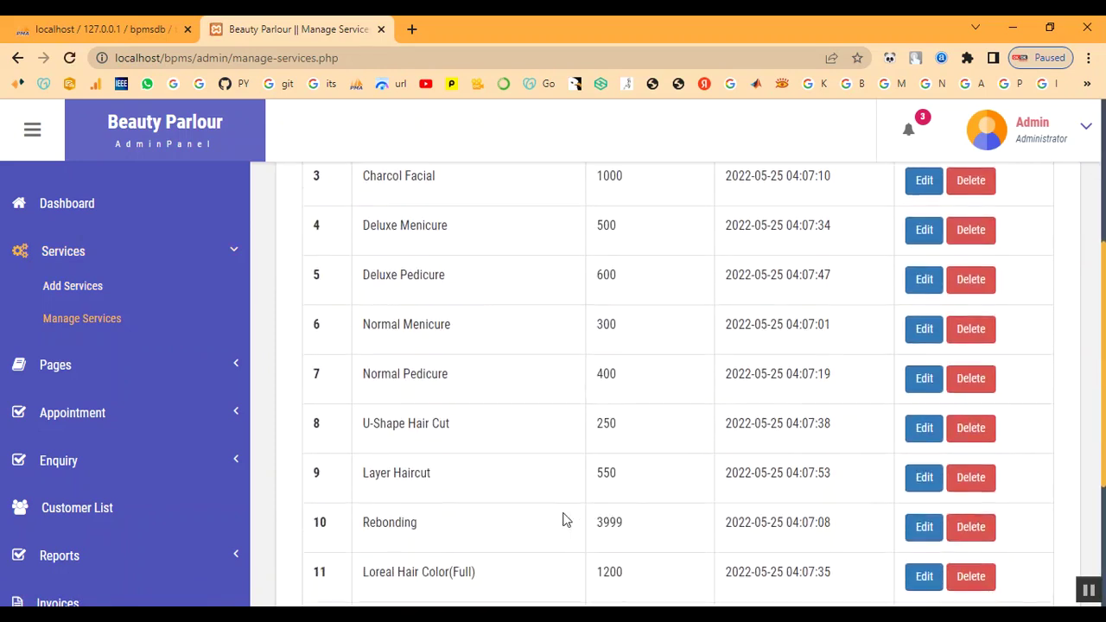
pyautogui.scroll(-1, 514, 526)
pyautogui.moveTo(365, 489); pyautogui.dragTo(526, 504)
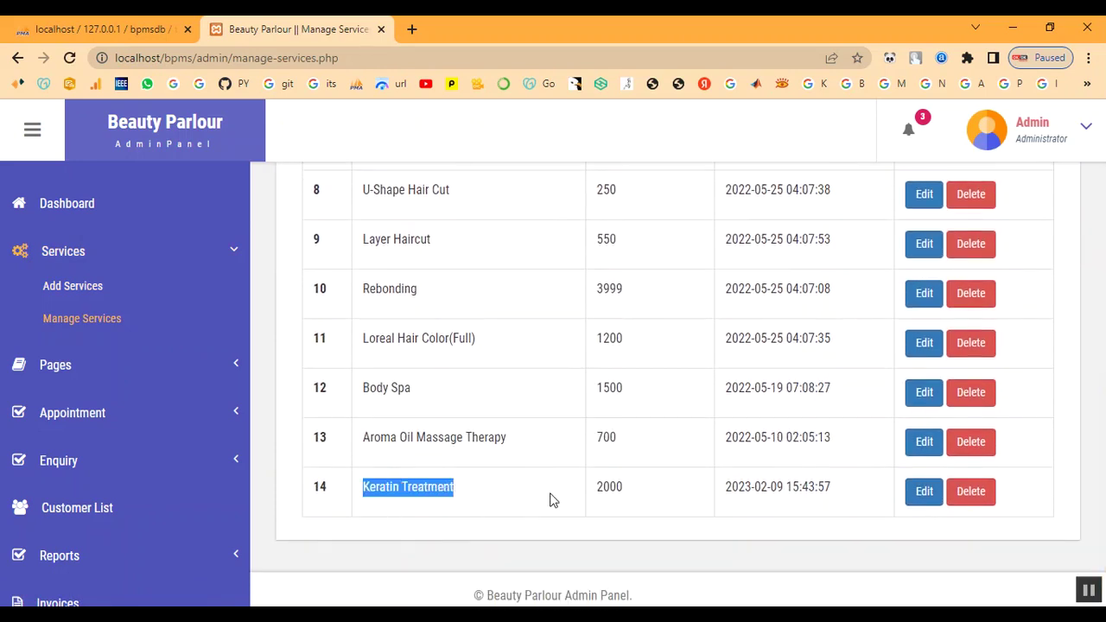
pyautogui.moveTo(603, 486); pyautogui.dragTo(904, 515)
pyautogui.scroll(2, 104, 279)
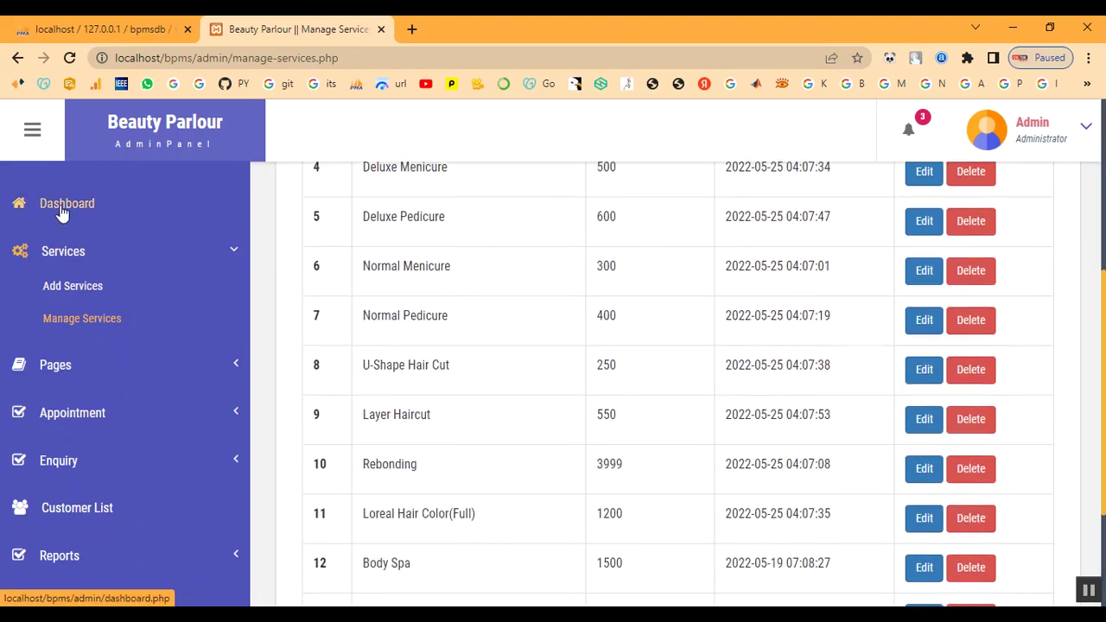
# - View the All Appointment list under Appointment
pyautogui.click(76, 416)
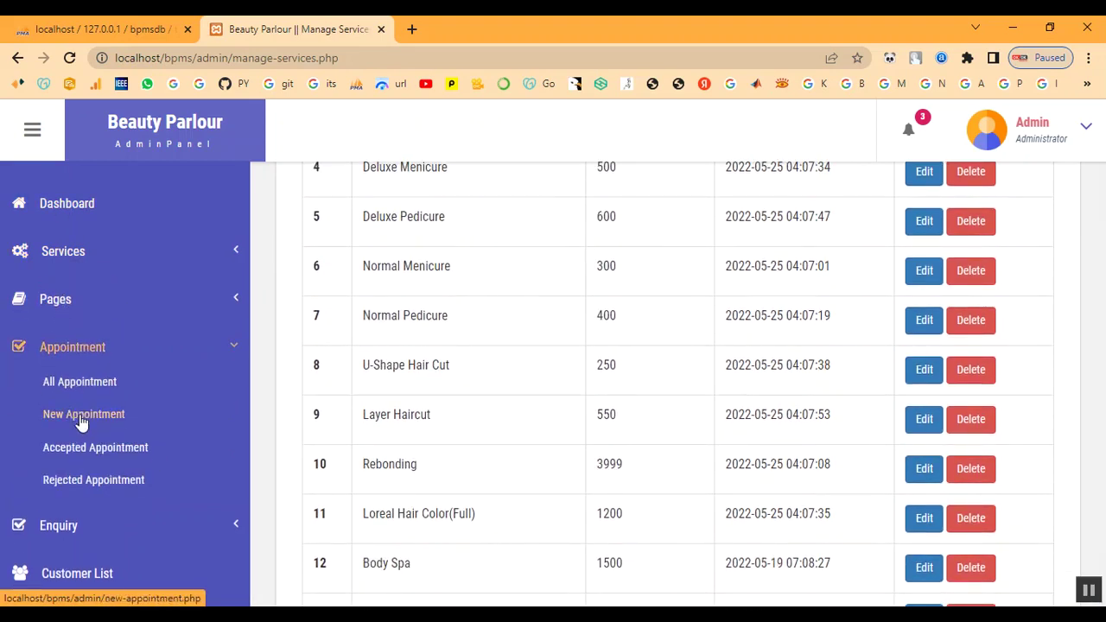
pyautogui.click(83, 388)
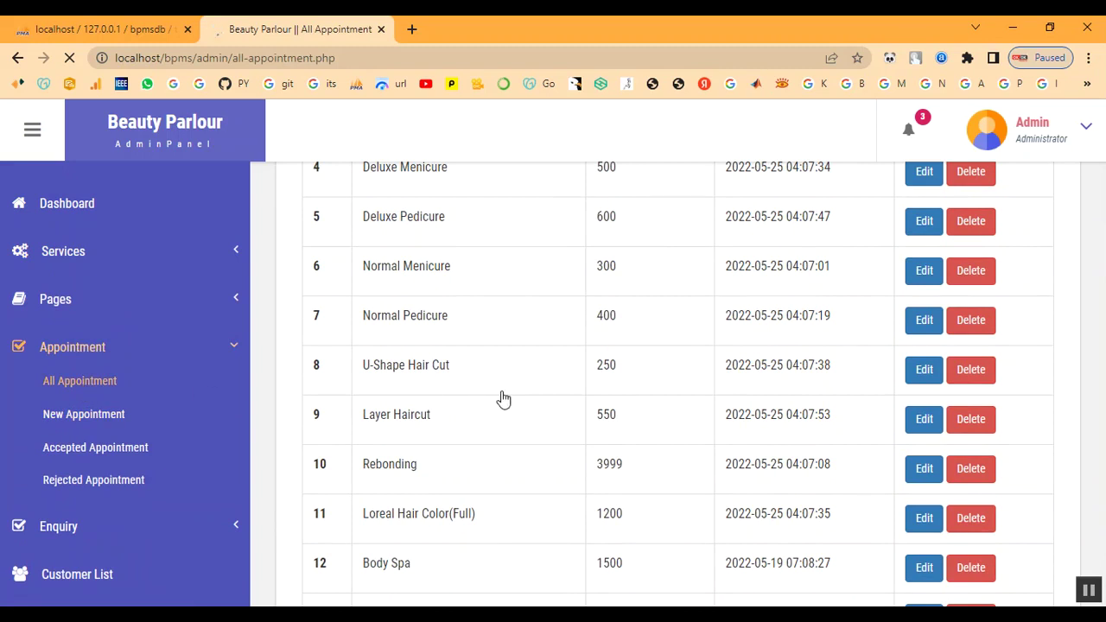
pyautogui.scroll(-5, 504, 398)
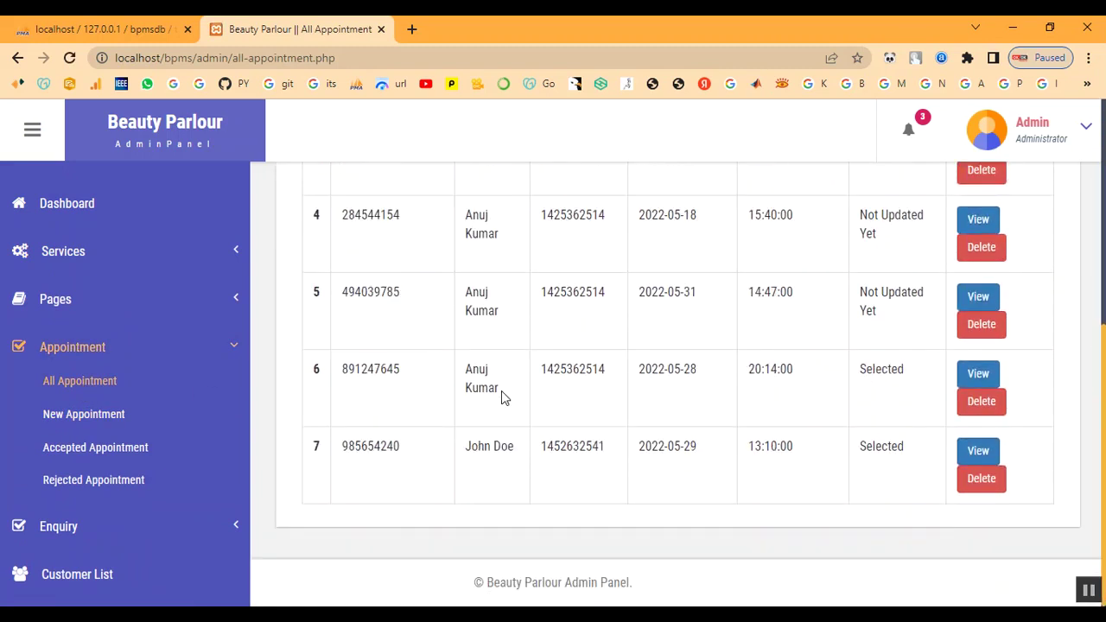
pyautogui.click(72, 357)
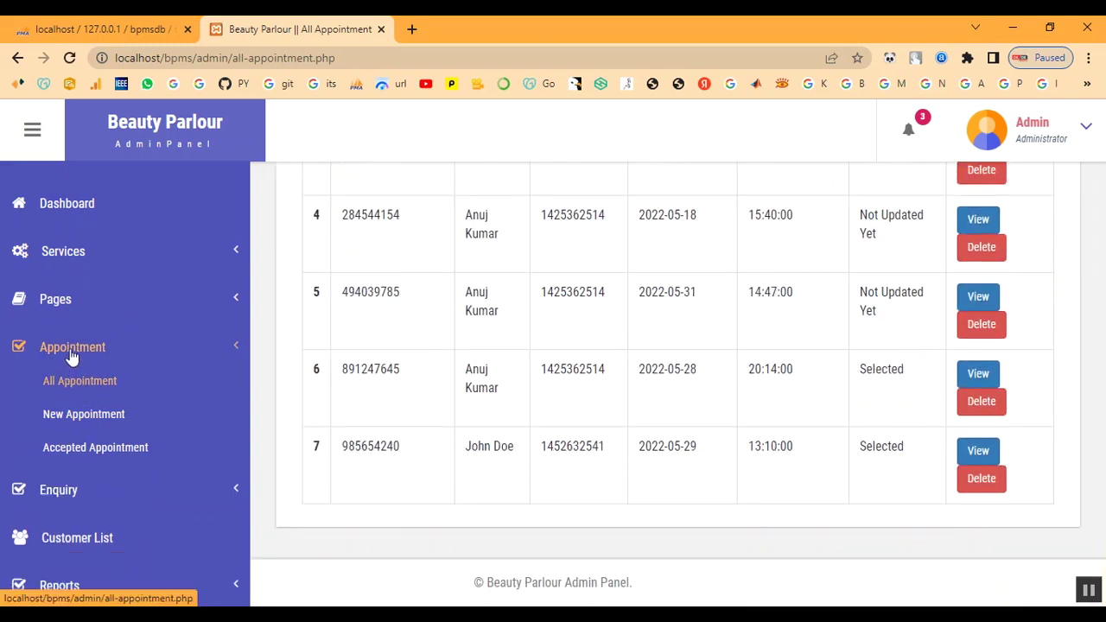
# - Look over the Customer List, then log out of the admin panel
pyautogui.click(86, 444)
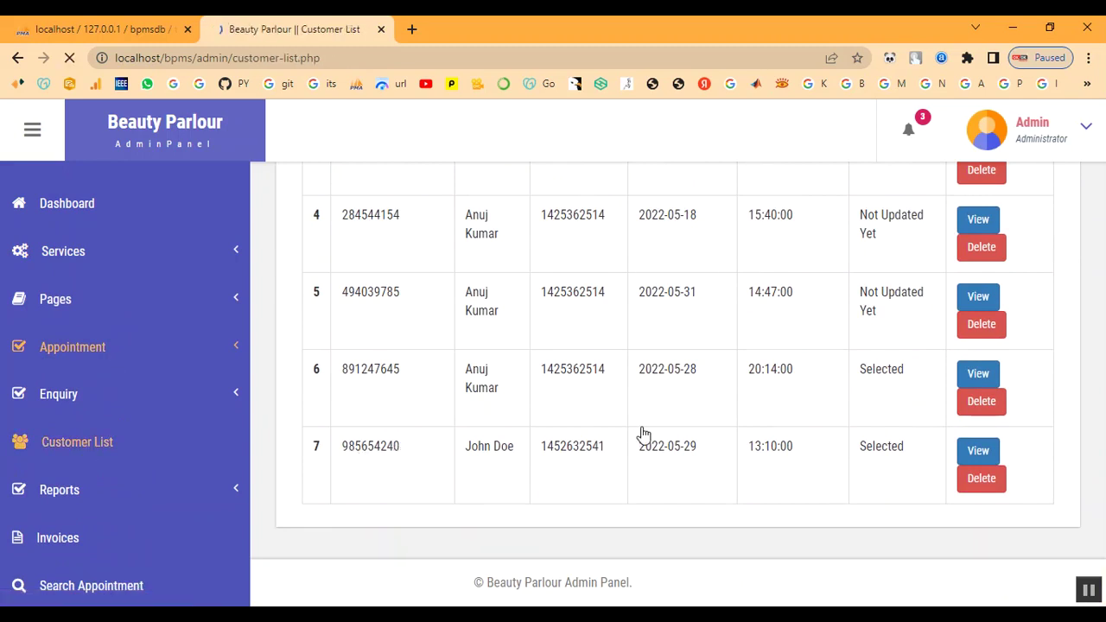
pyautogui.scroll(-5, 637, 434)
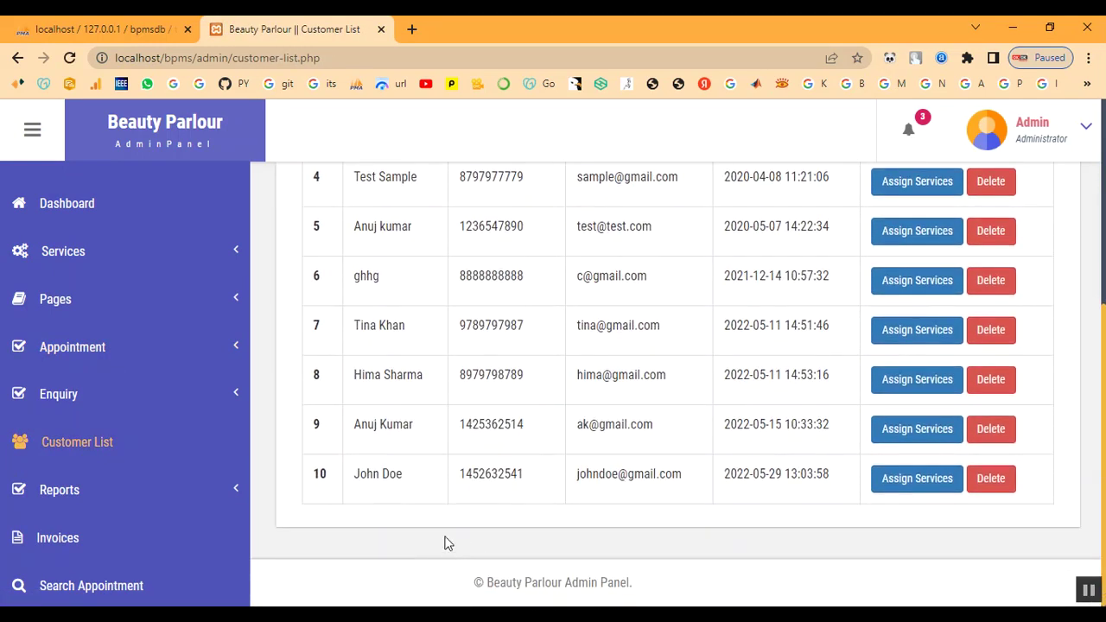
pyautogui.scroll(5, 682, 462)
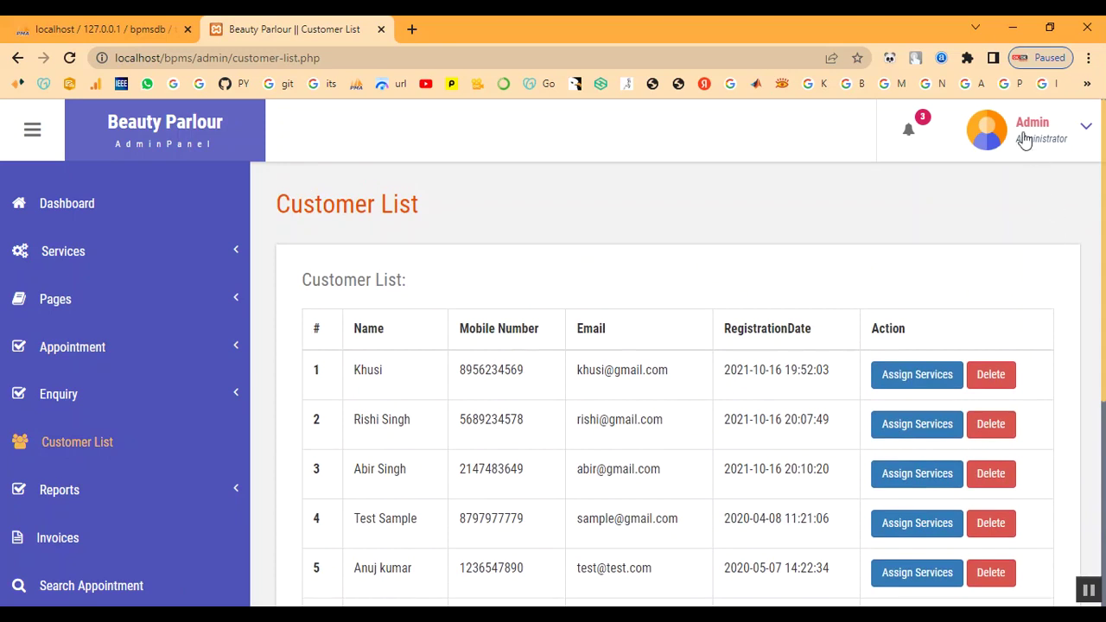
pyautogui.click(1024, 146)
pyautogui.click(1016, 242)
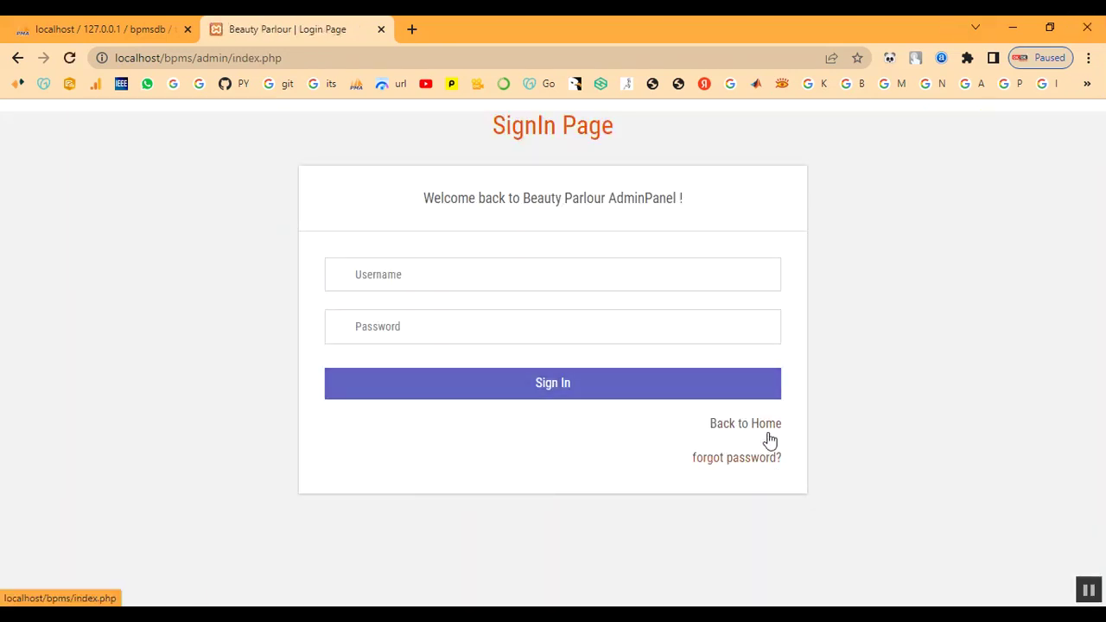
# - Return to the public home page and glance over it
pyautogui.click(768, 432)
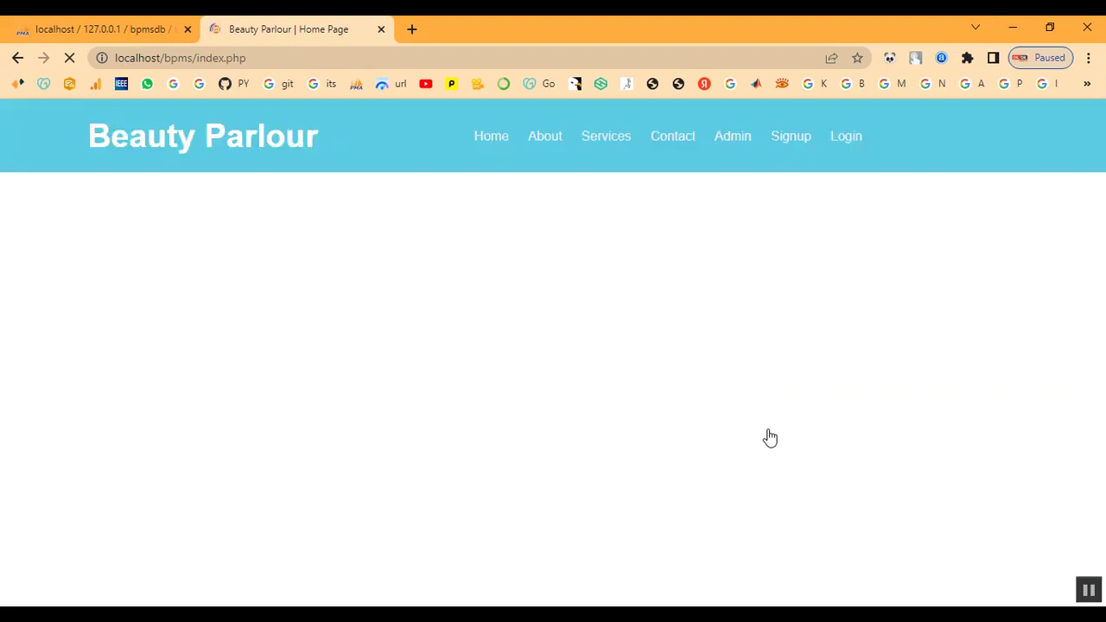
pyautogui.scroll(-2, 594, 378)
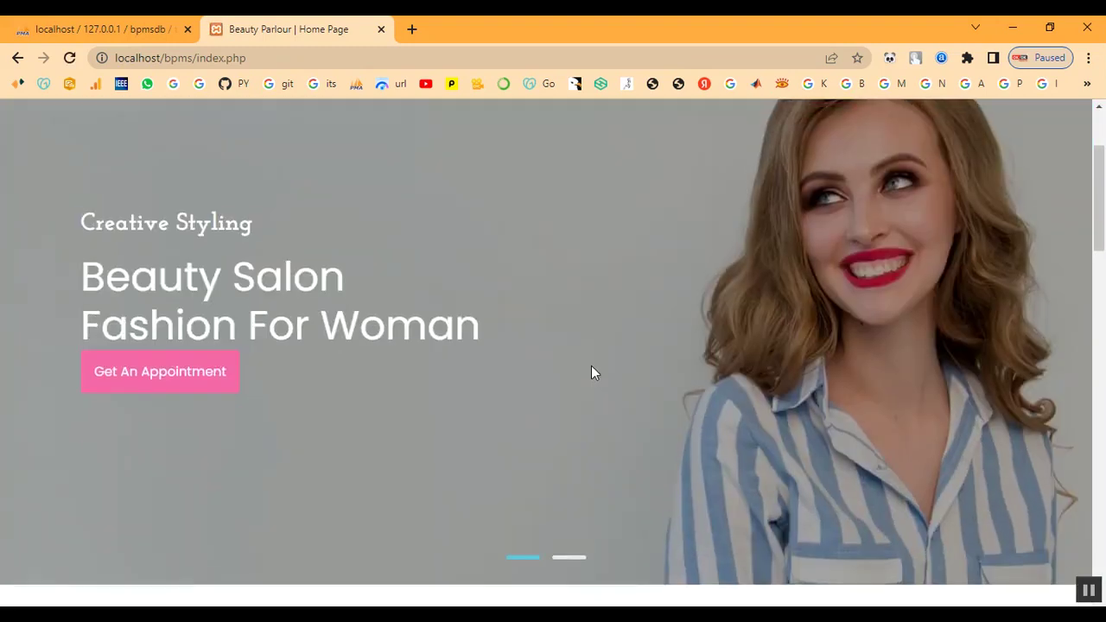
pyautogui.scroll(2, 591, 360)
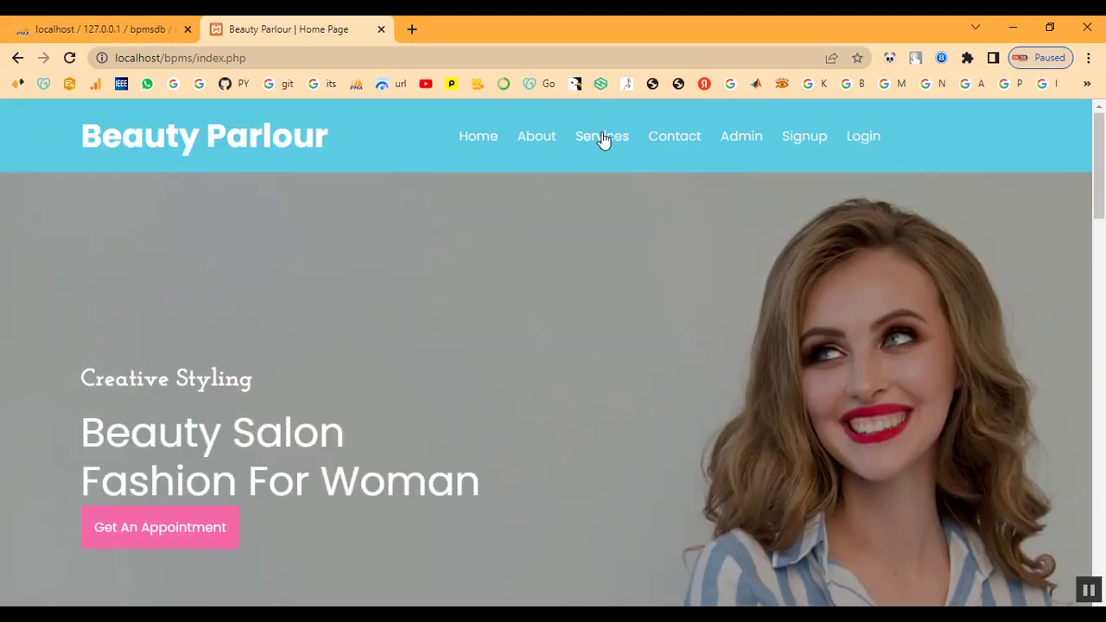
# - Scroll the Our Service page down to Keratin Treatment at ₹2000 and back to the top
pyautogui.click(603, 138)
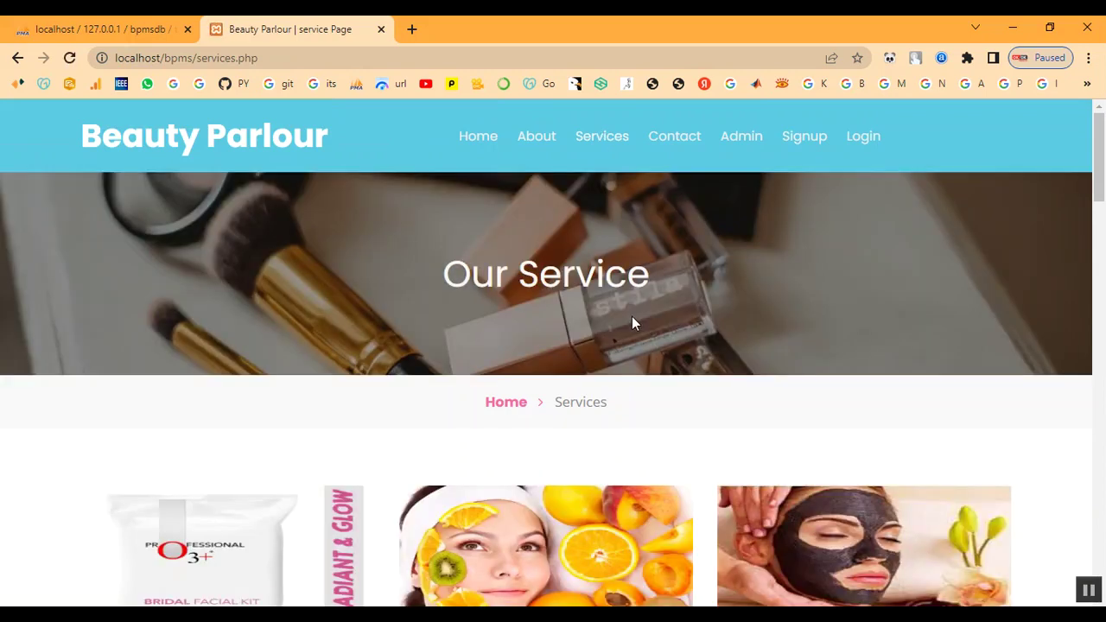
pyautogui.scroll(-4, 632, 317)
pyautogui.scroll(-9, 632, 318)
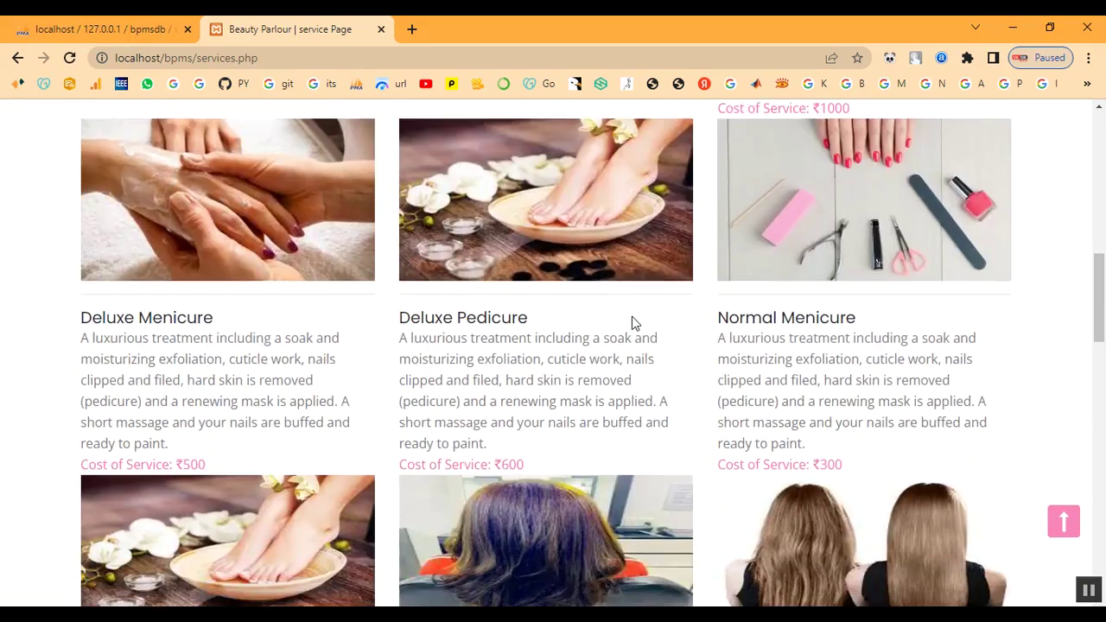
pyautogui.scroll(-5, 631, 323)
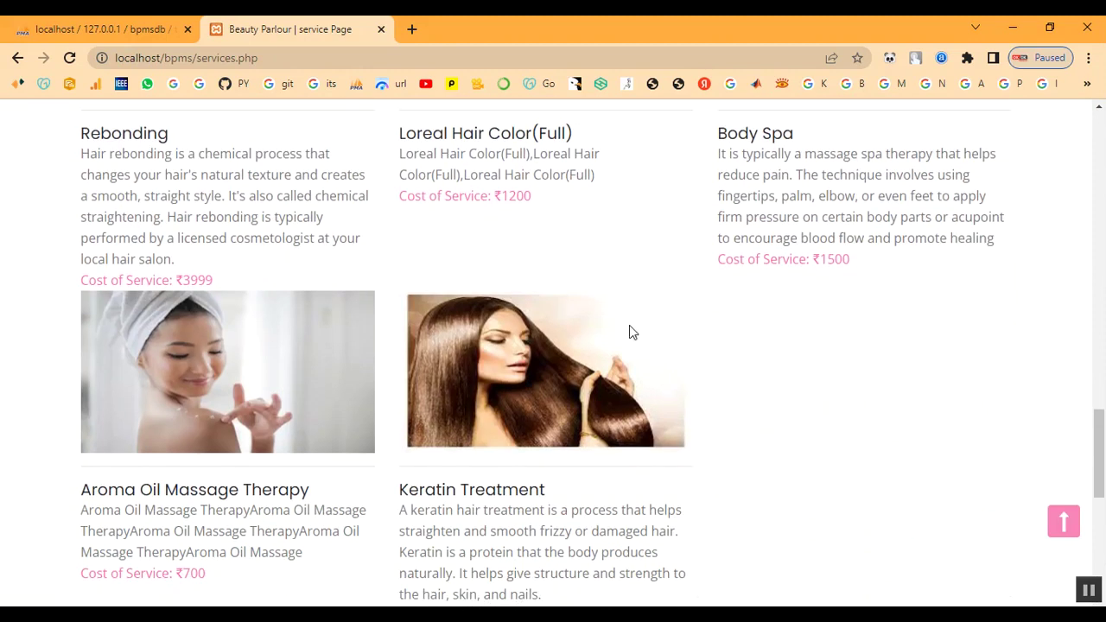
pyautogui.scroll(-1, 555, 409)
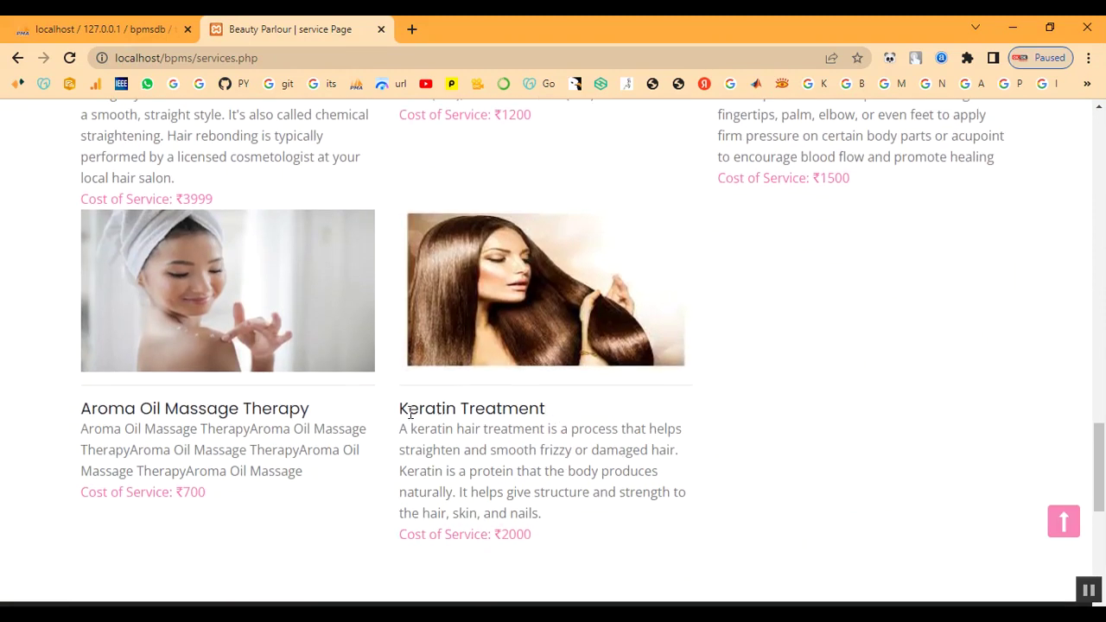
pyautogui.moveTo(399, 415); pyautogui.dragTo(550, 533)
pyautogui.click(854, 501)
pyautogui.scroll(2, 816, 397)
pyautogui.scroll(-5, 816, 396)
pyautogui.scroll(13, 814, 391)
pyautogui.scroll(6, 814, 394)
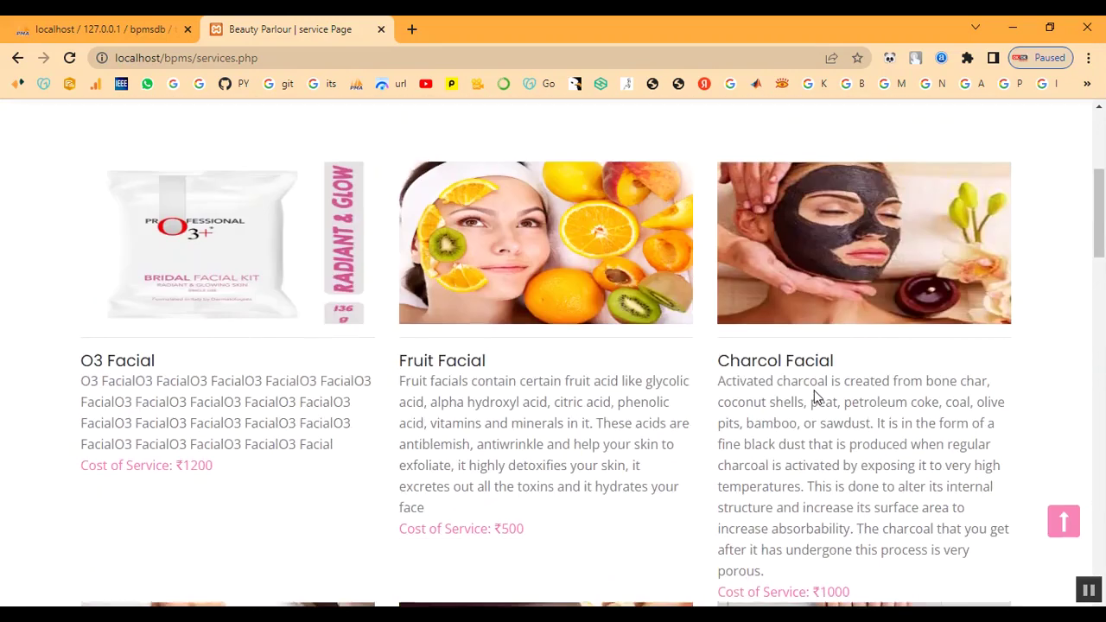
# - On the Signup page, fill in the customer's first name, last name, mobile number and email
pyautogui.click(819, 149)
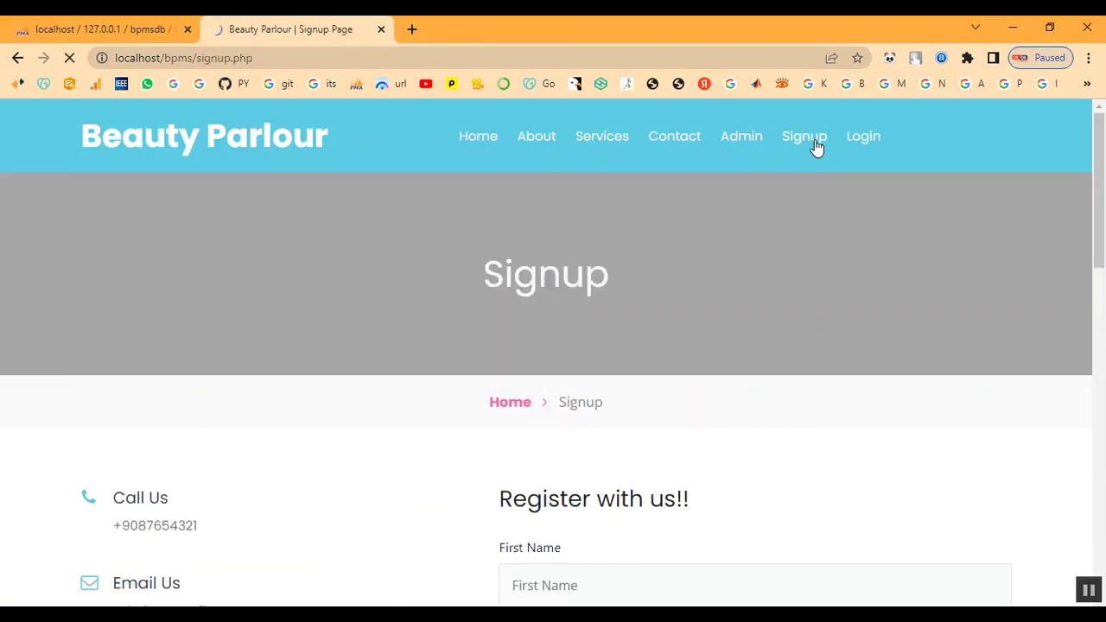
pyautogui.scroll(-4, 518, 337)
pyautogui.click(566, 265)
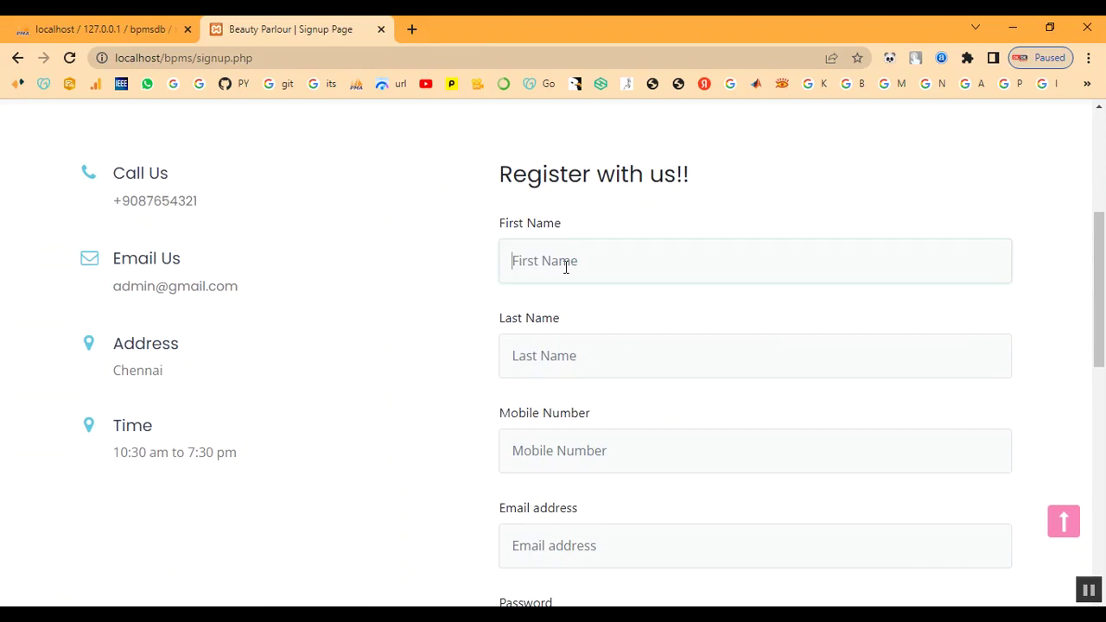
pyautogui.write('abi')
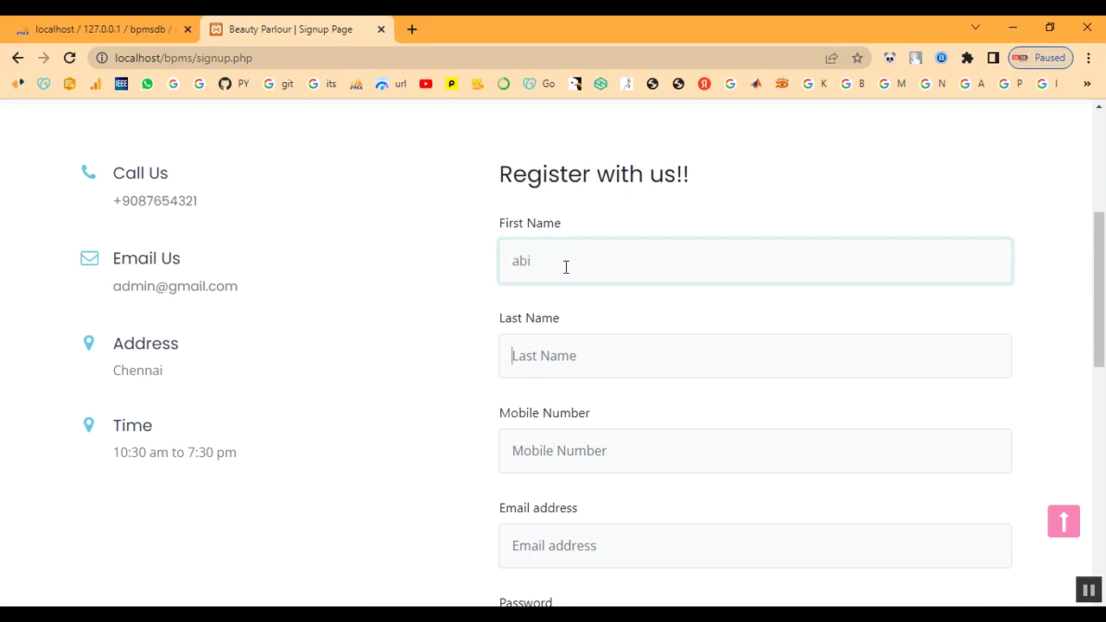
pyautogui.press('Tab')
pyautogui.write('a')
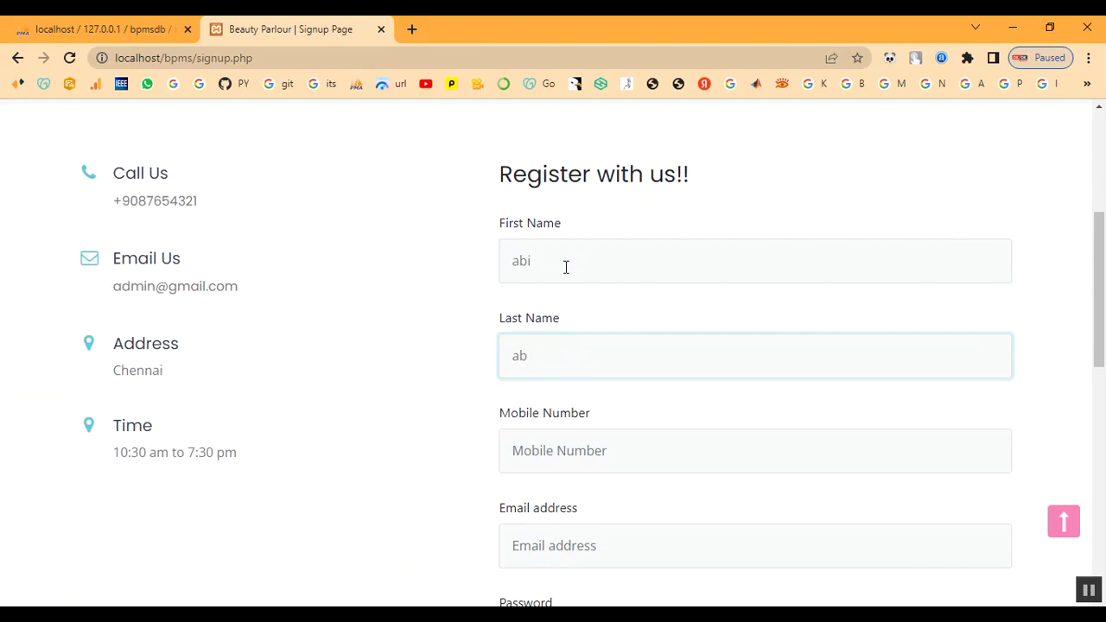
pyautogui.press('Tab')
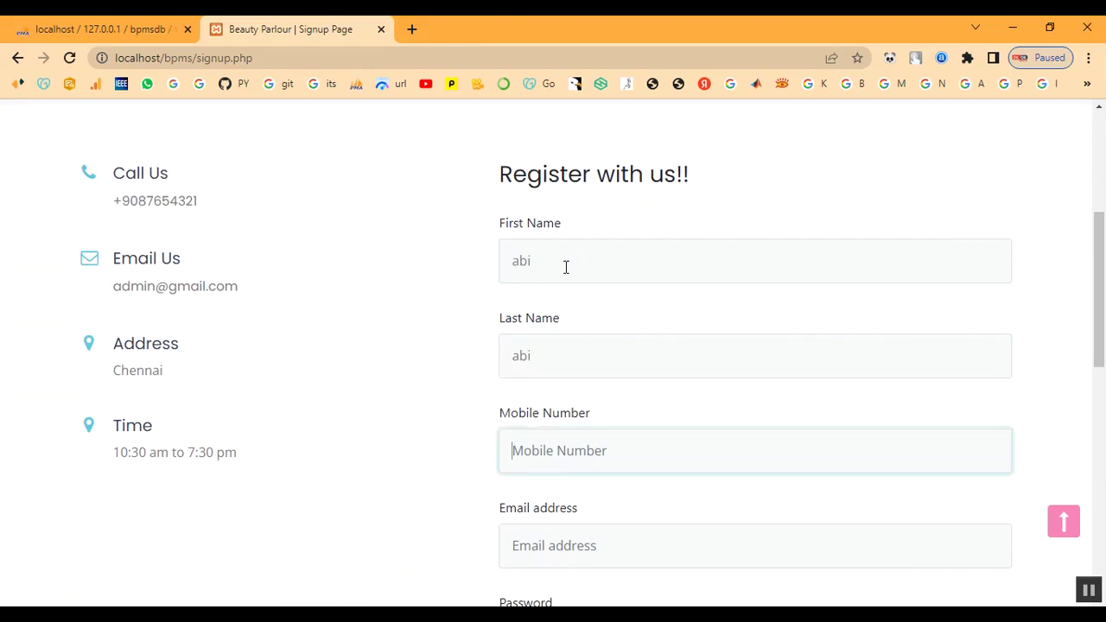
pyautogui.write('7890654321')
pyautogui.press('Tab')
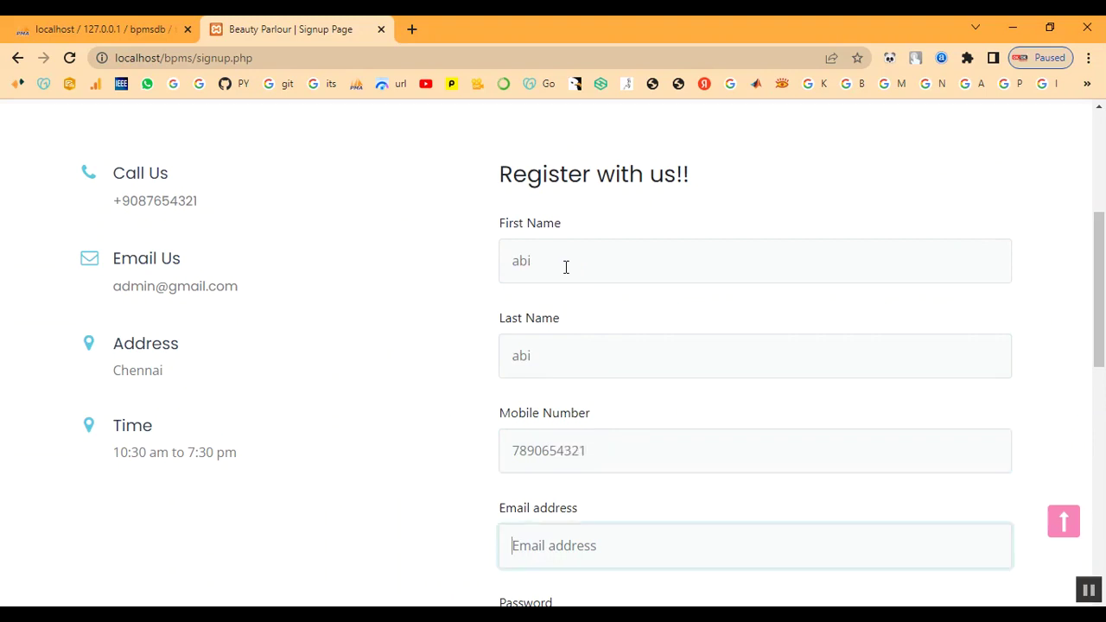
# - Enter and repeat the account password, submit the registration, and acknowledge the success alert
pyautogui.press('Tab')
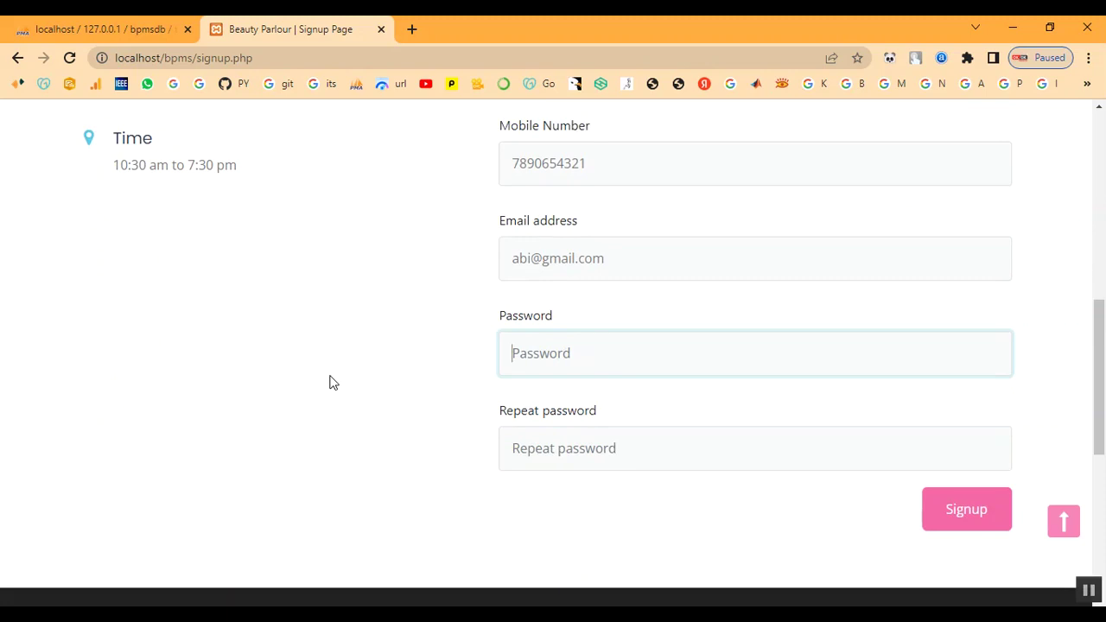
pyautogui.write('123')
pyautogui.hotkey('ctrl', 'a')
pyautogui.press('BackSpace')
pyautogui.write('1')
pyautogui.press('Tab')
pyautogui.write('12')
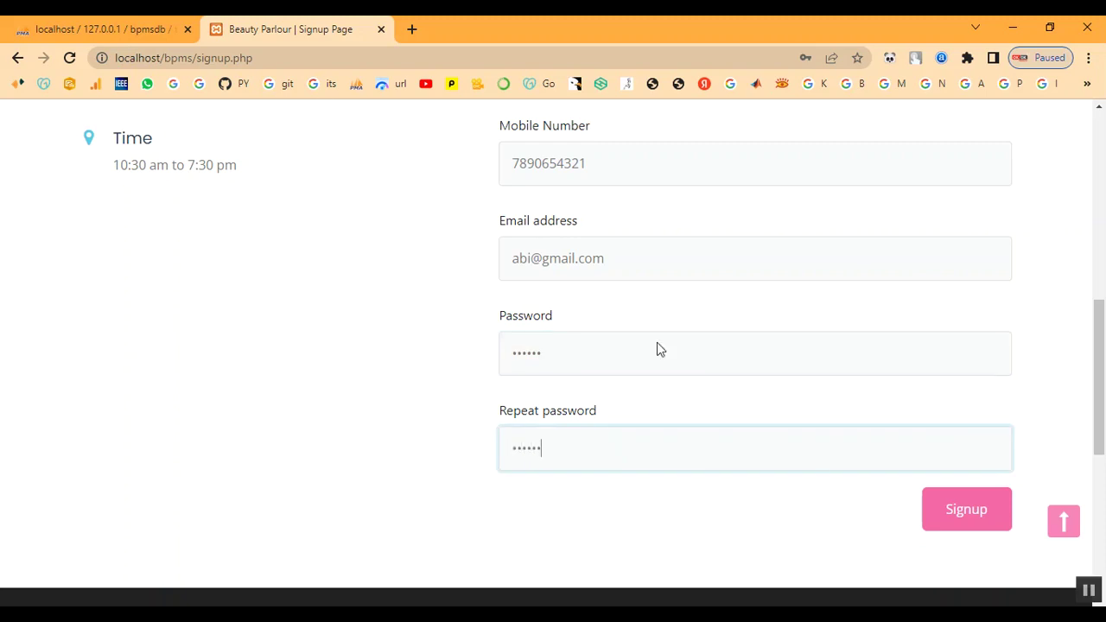
pyautogui.click(999, 536)
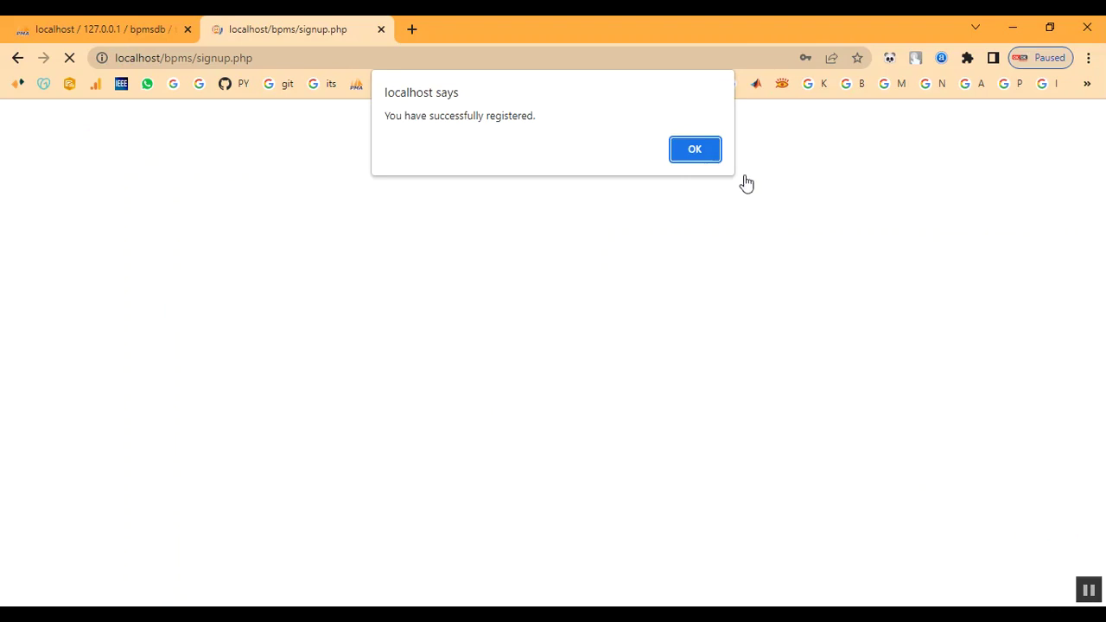
pyautogui.click(700, 154)
pyautogui.scroll(-2, 698, 311)
pyautogui.scroll(2, 778, 225)
# - Log in on the customer Login page with the newly registered email and its password
pyautogui.click(860, 138)
pyautogui.scroll(-1, 628, 354)
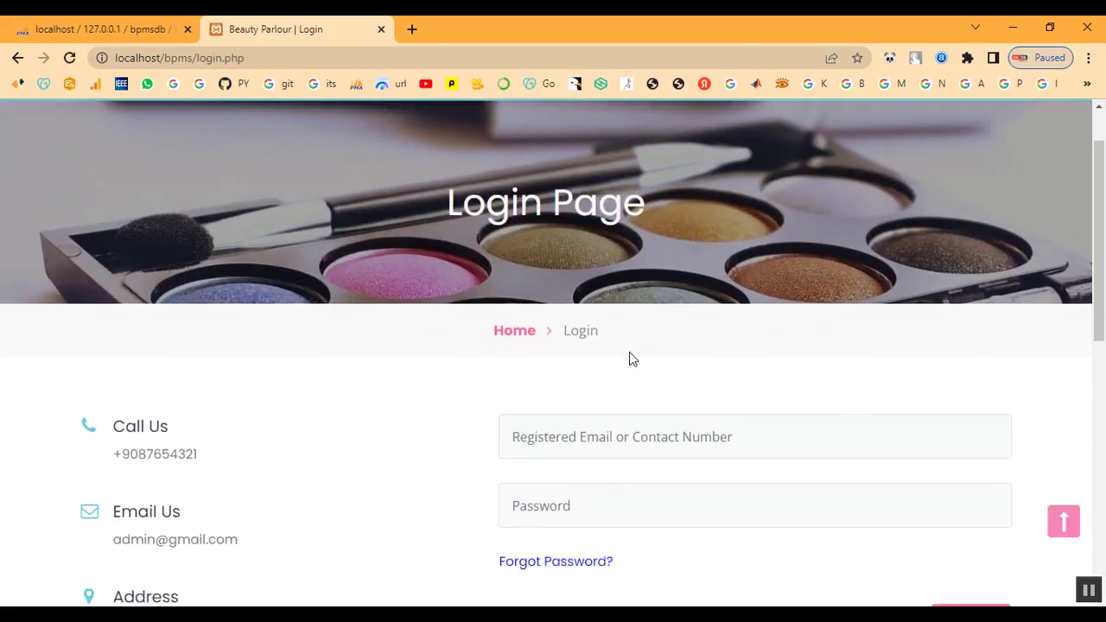
pyautogui.click(617, 423)
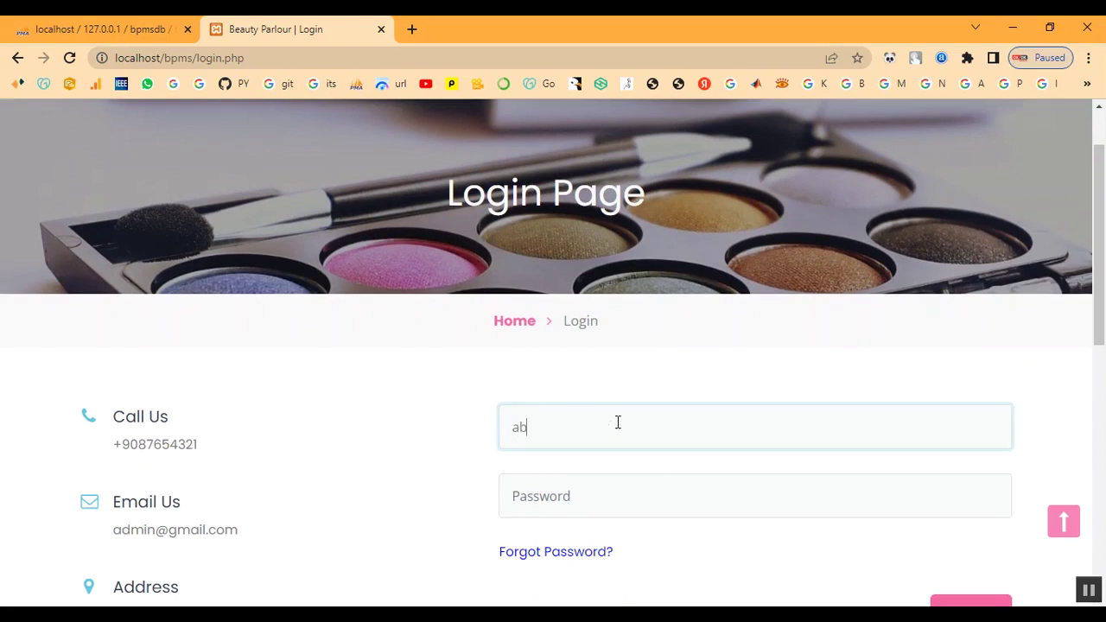
pyautogui.press('Tab')
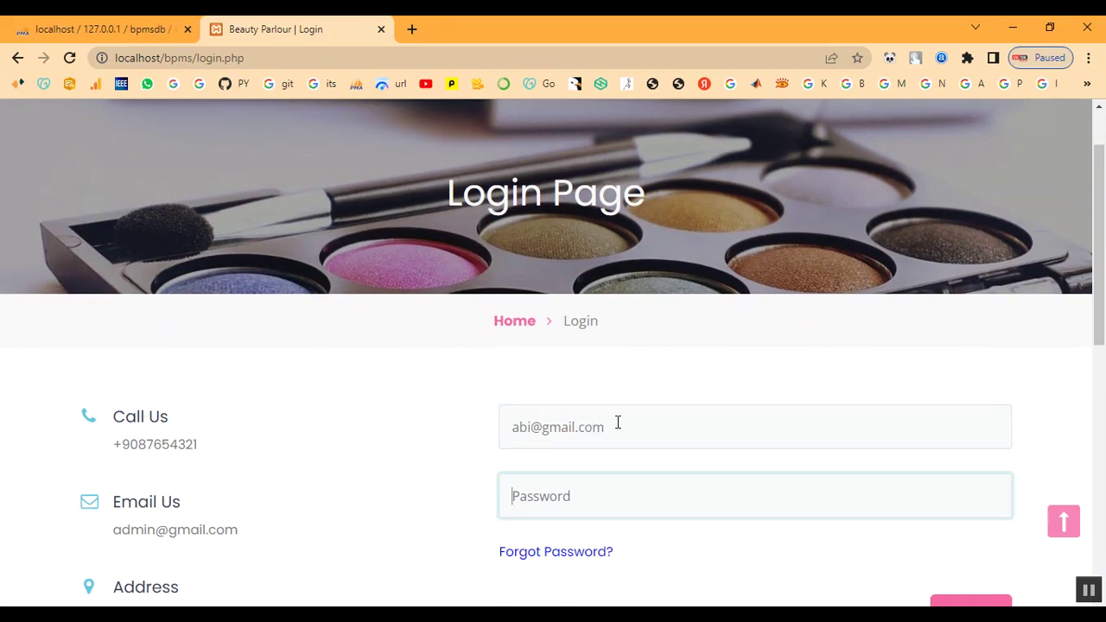
pyautogui.write('a')
pyautogui.scroll(-2, 622, 450)
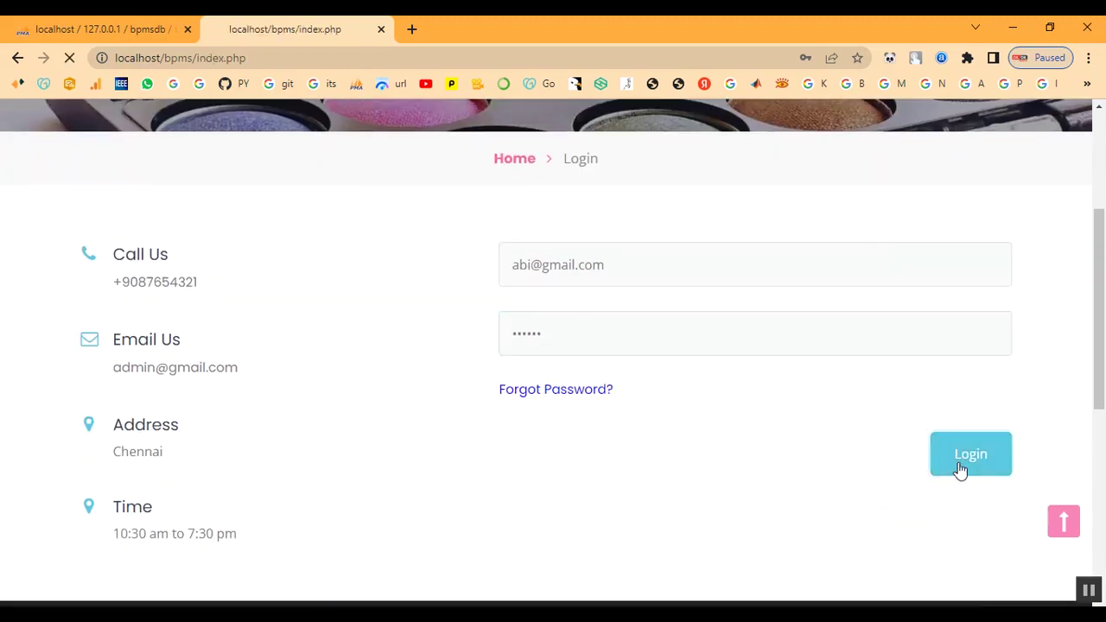
pyautogui.click(959, 469)
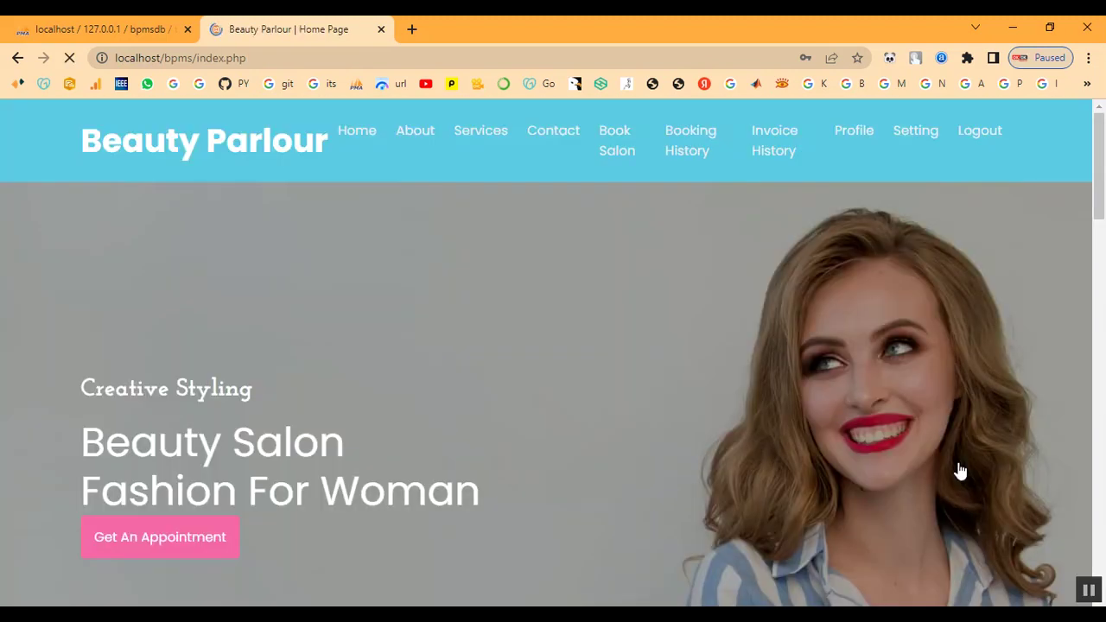
# - Browse the full Services list and scroll back to the top
pyautogui.click(464, 137)
pyautogui.scroll(-5, 579, 422)
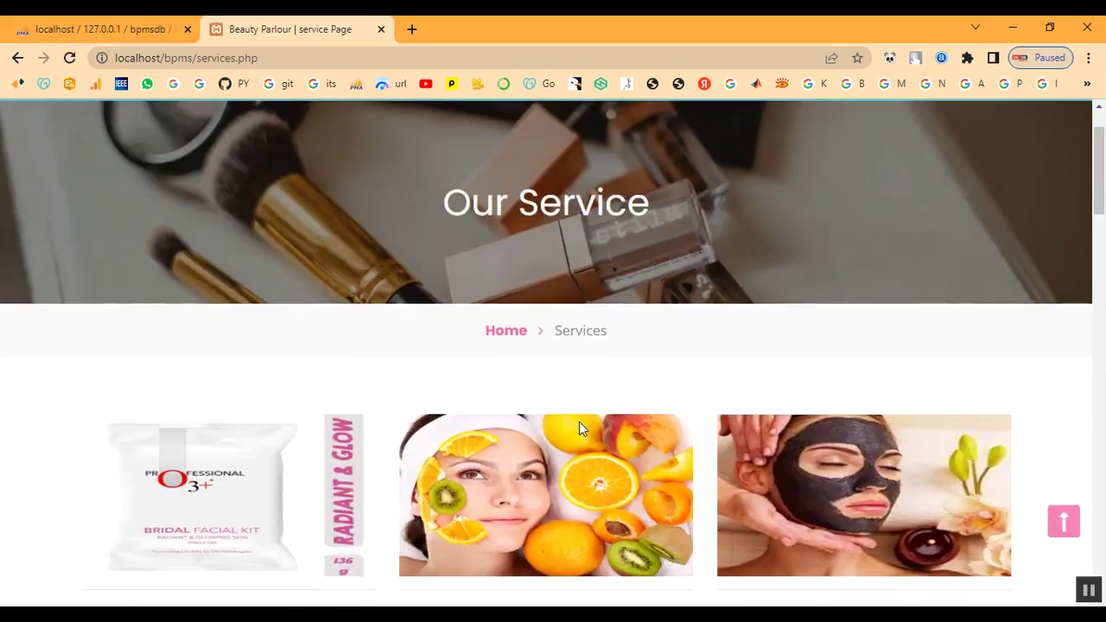
pyautogui.scroll(-15, 585, 421)
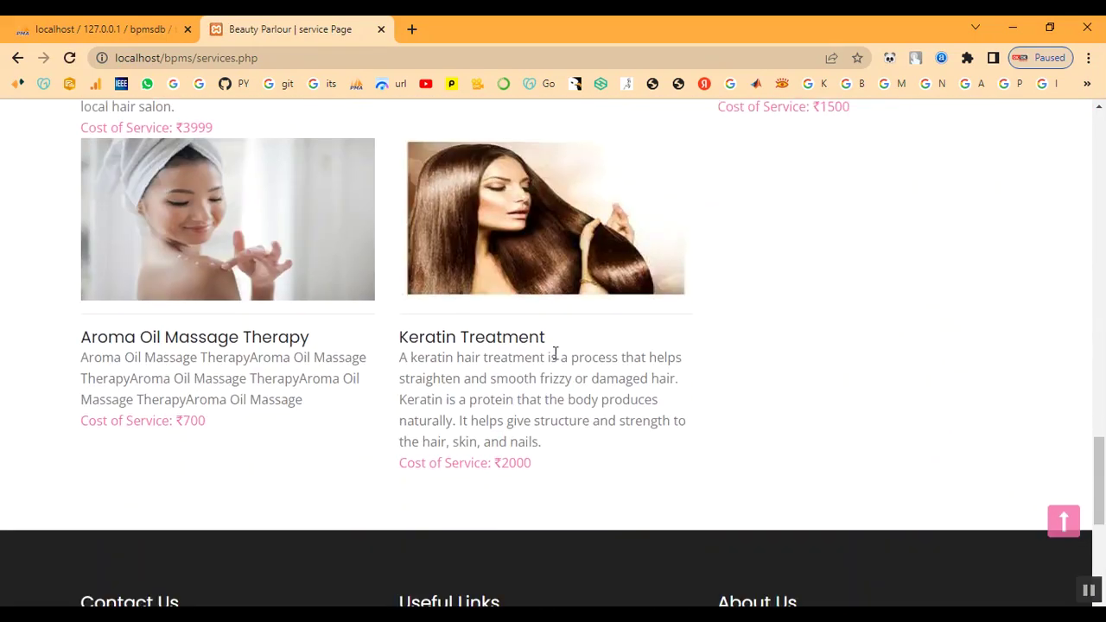
pyautogui.scroll(15, 713, 445)
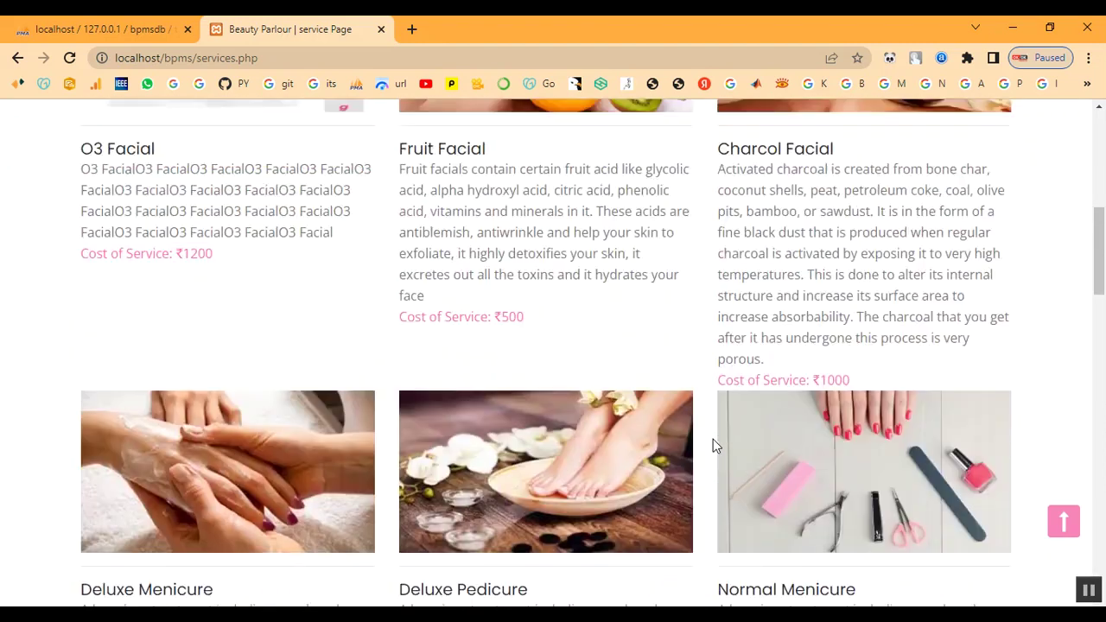
pyautogui.scroll(4, 713, 445)
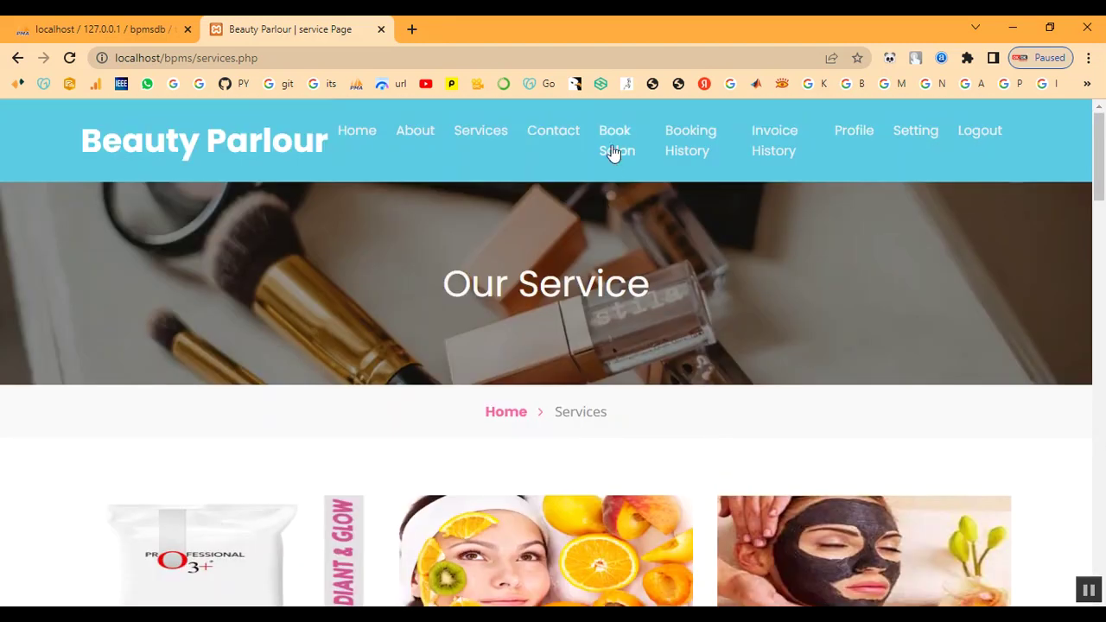
# - Go to Book Salon and bring up the Appointment Date calendar
pyautogui.click(614, 153)
pyautogui.scroll(-4, 623, 390)
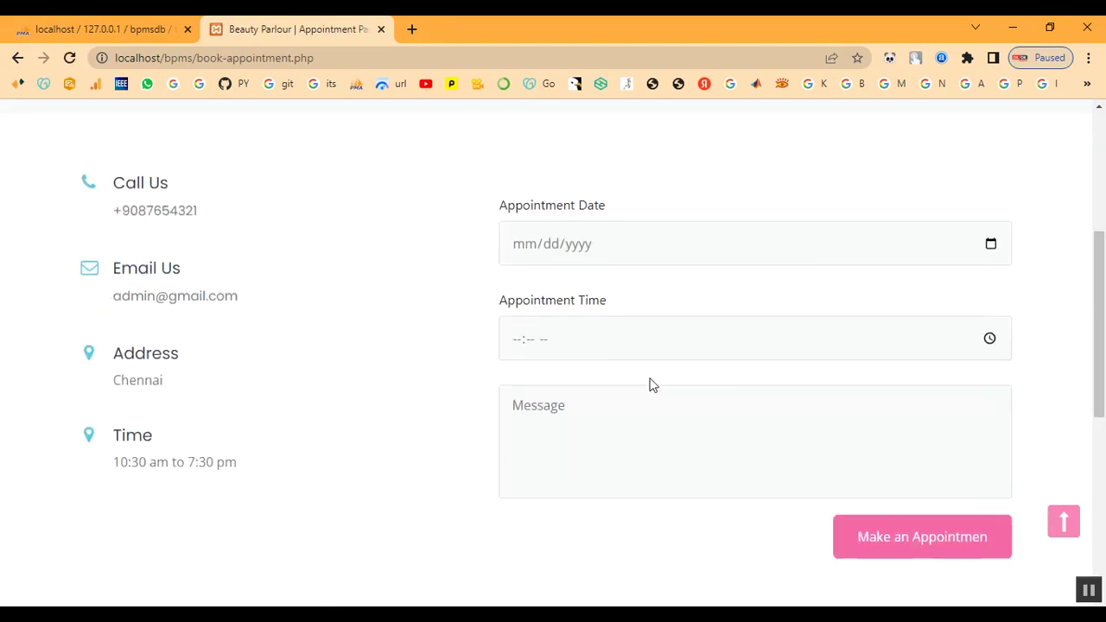
pyautogui.click(991, 246)
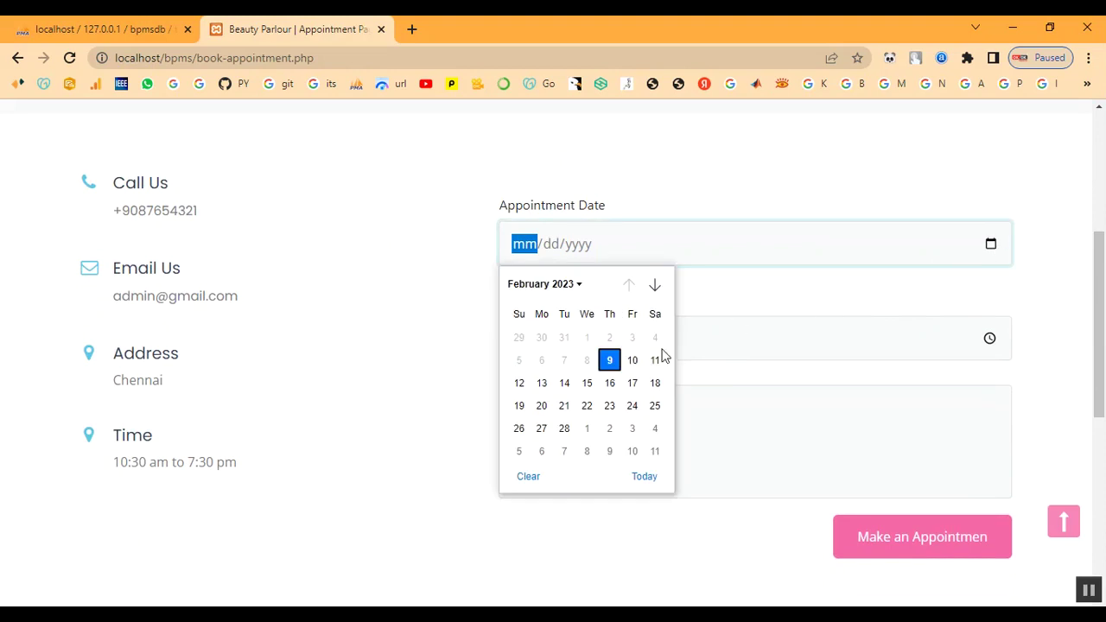
# - Set the appointment date to 02/10/2023 and the time to 10:00 AM
pyautogui.click(632, 362)
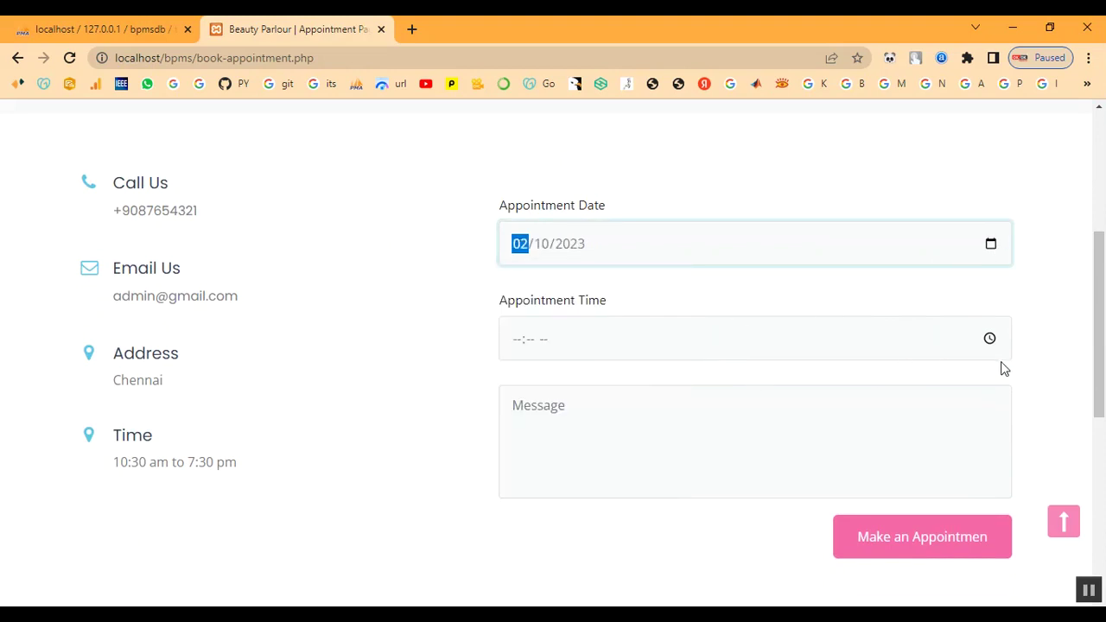
pyautogui.click(989, 338)
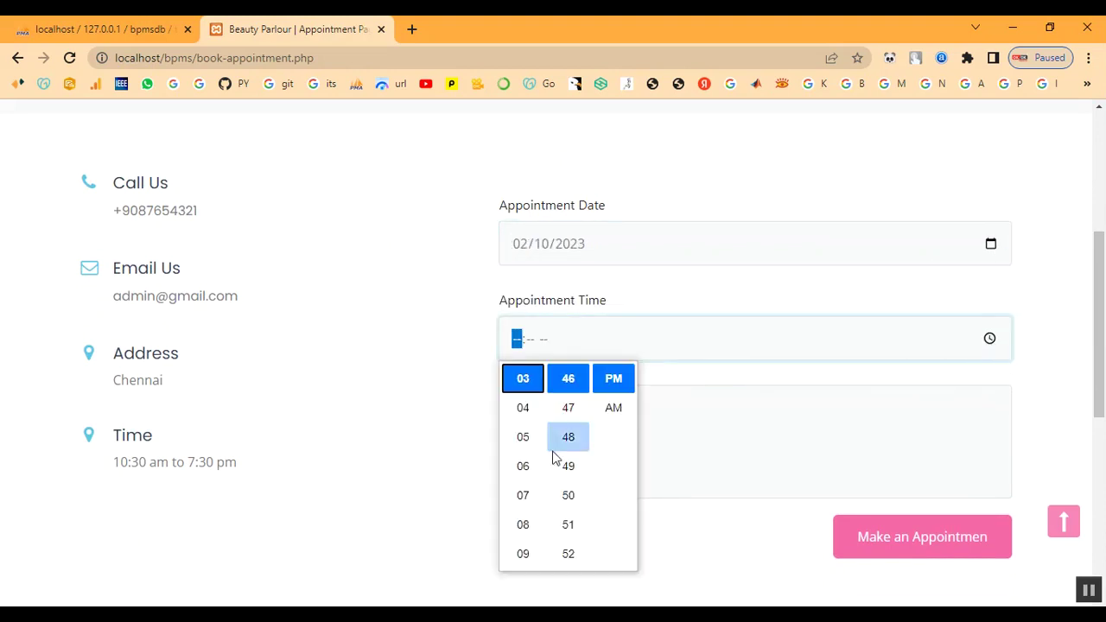
pyautogui.scroll(2, 522, 447)
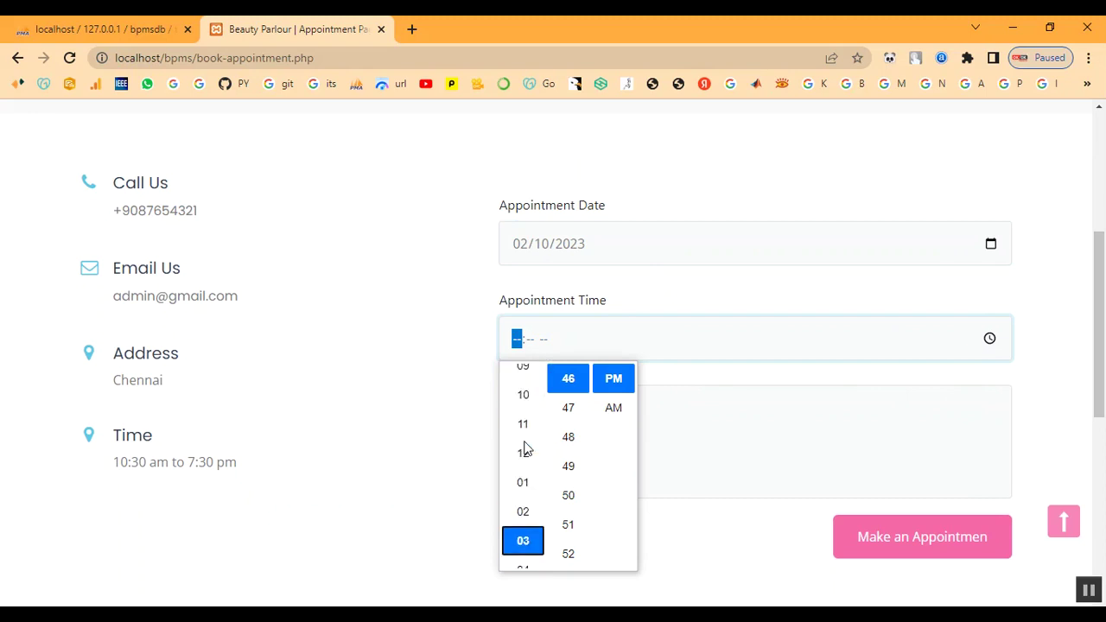
pyautogui.click(525, 409)
pyautogui.scroll(4, 562, 425)
pyautogui.scroll(7, 561, 433)
pyautogui.scroll(2, 569, 436)
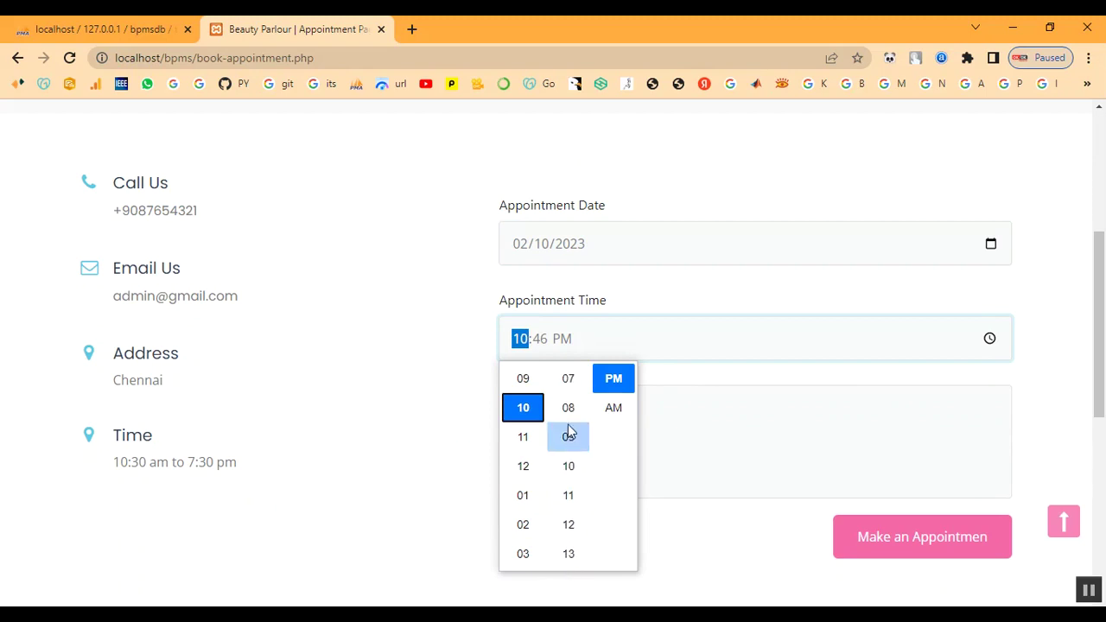
pyautogui.scroll(2, 569, 432)
pyautogui.scroll(3, 568, 430)
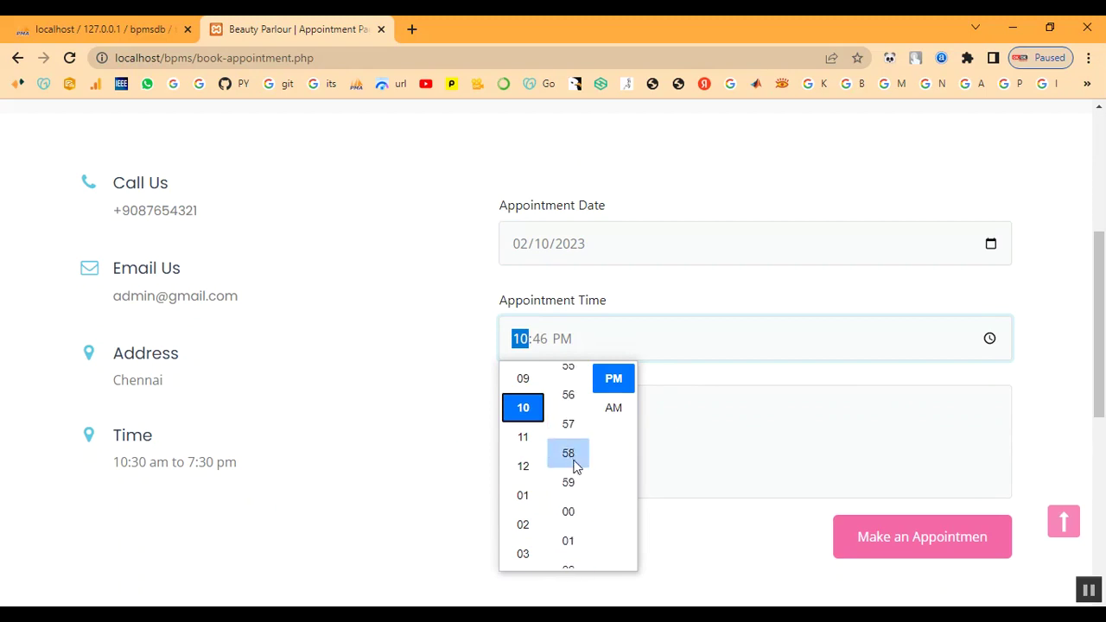
pyautogui.click(627, 404)
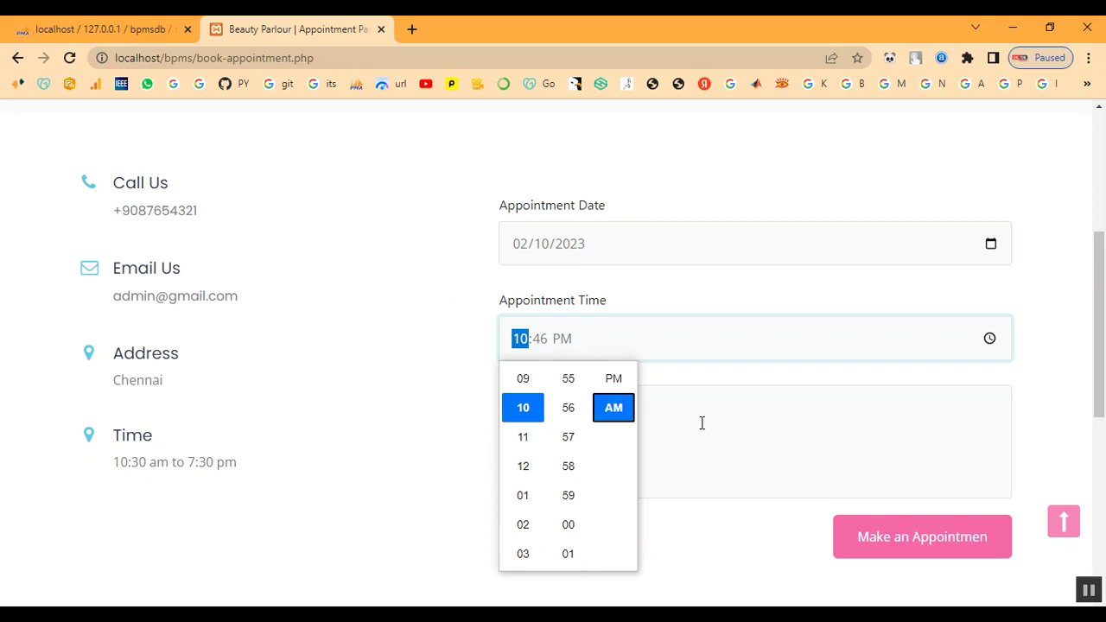
pyautogui.scroll(-3, 578, 488)
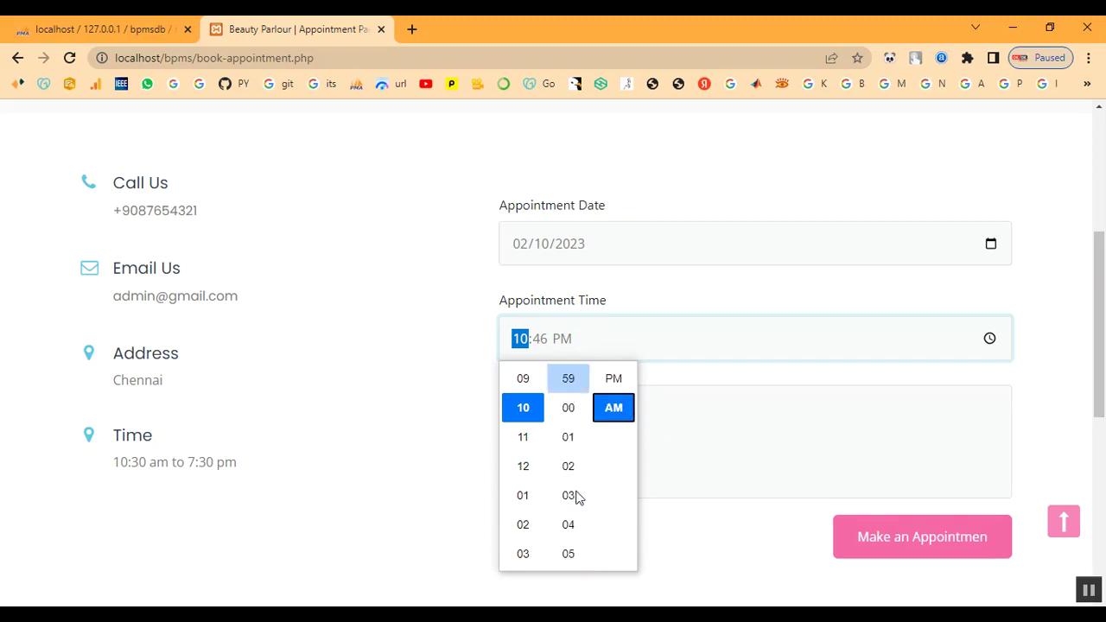
pyautogui.scroll(1, 574, 432)
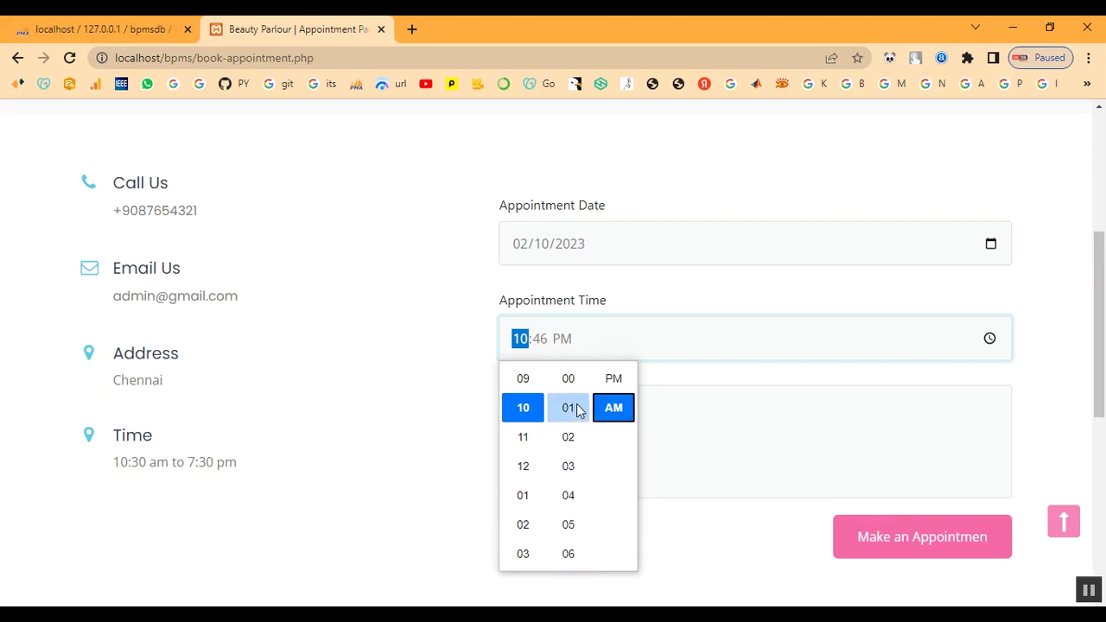
pyautogui.click(568, 378)
pyautogui.click(747, 382)
# - Enter the message 'Keratin Treatment' and submit the appointment
pyautogui.click(600, 439)
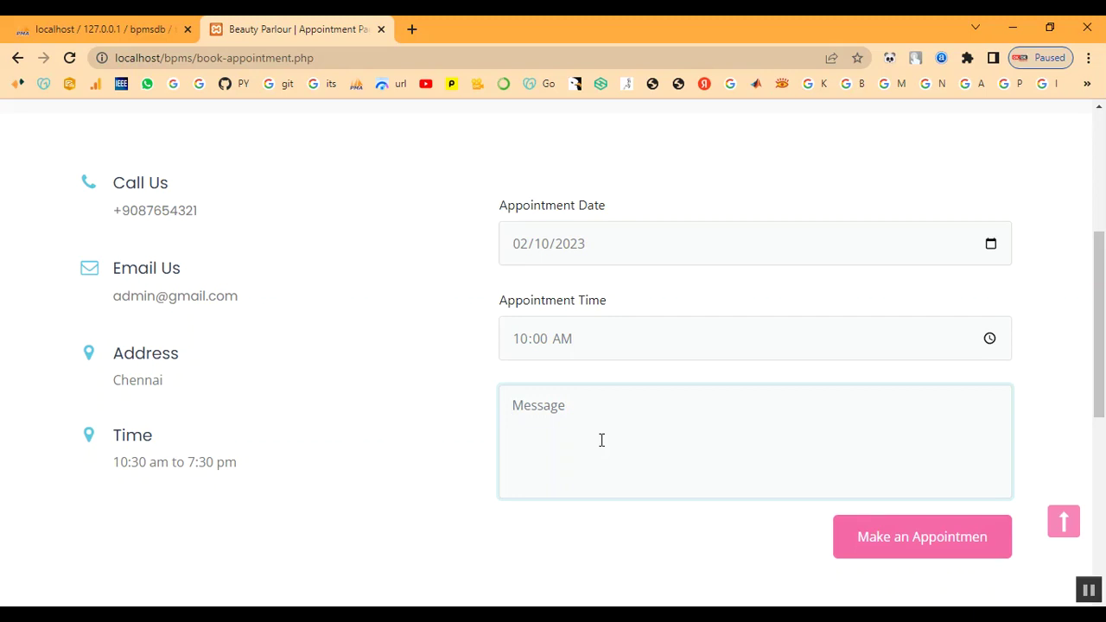
pyautogui.write('I')
pyautogui.press('BackSpace')
pyautogui.write('Keratin')
pyautogui.write('Treatment')
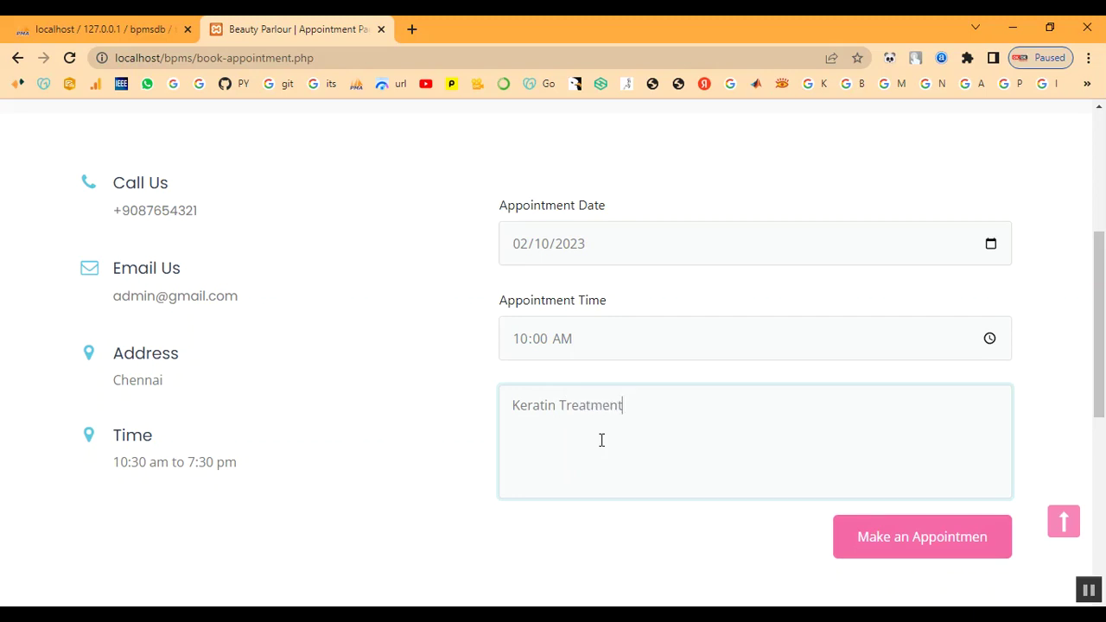
pyautogui.click(867, 535)
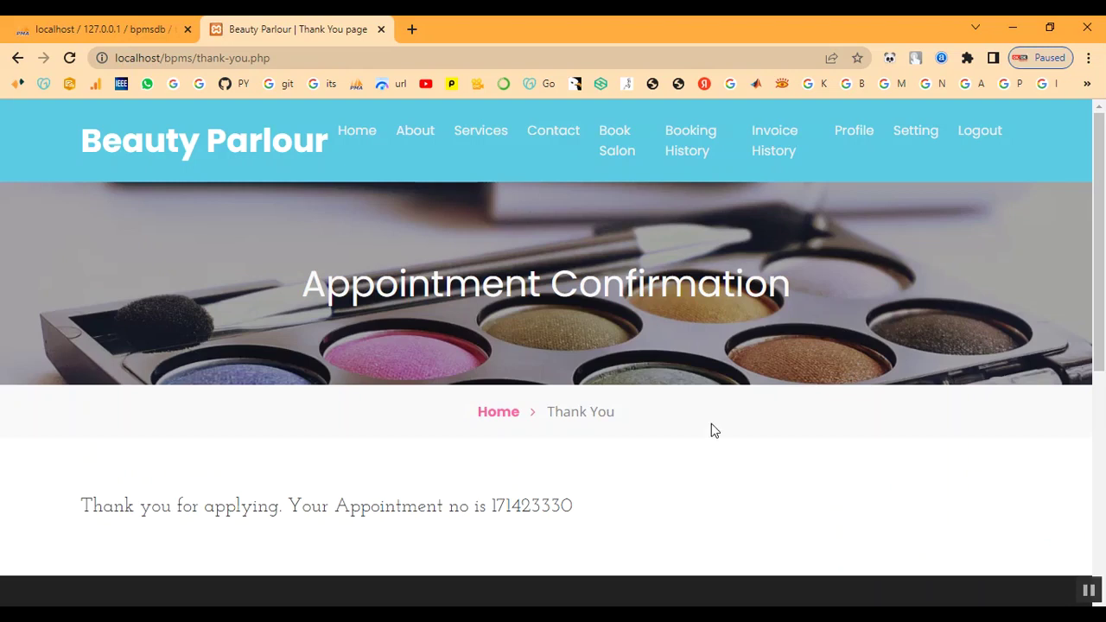
# - Copy the new appointment number from the confirmation page
pyautogui.moveTo(491, 507); pyautogui.dragTo(593, 508)
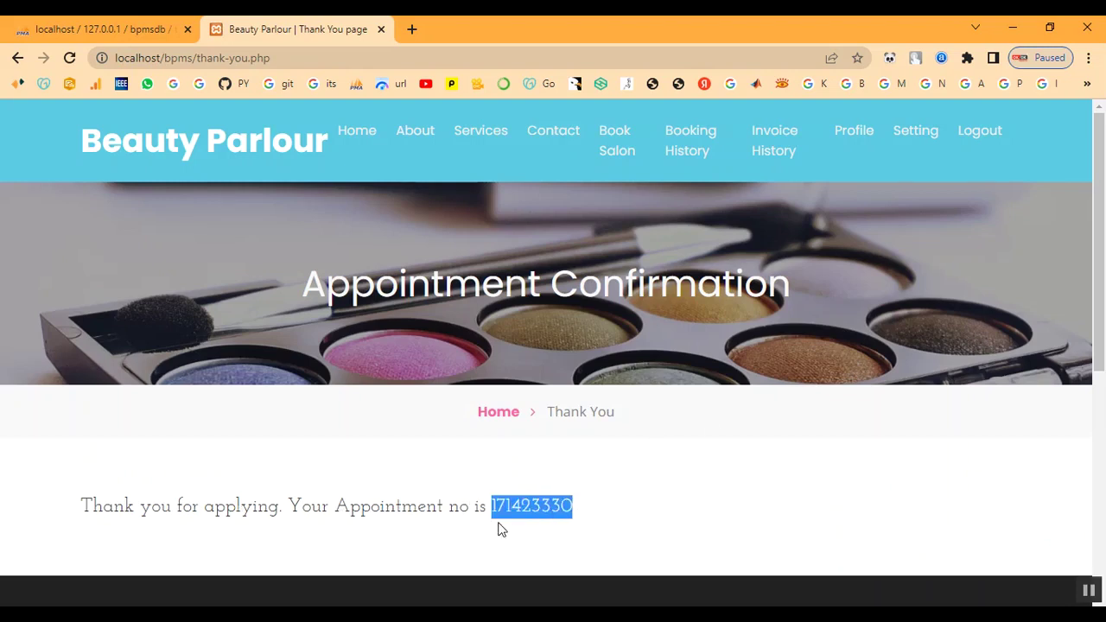
pyautogui.rightClick(527, 512)
pyautogui.click(574, 414)
pyautogui.moveTo(76, 515); pyautogui.dragTo(649, 523)
pyautogui.click(673, 524)
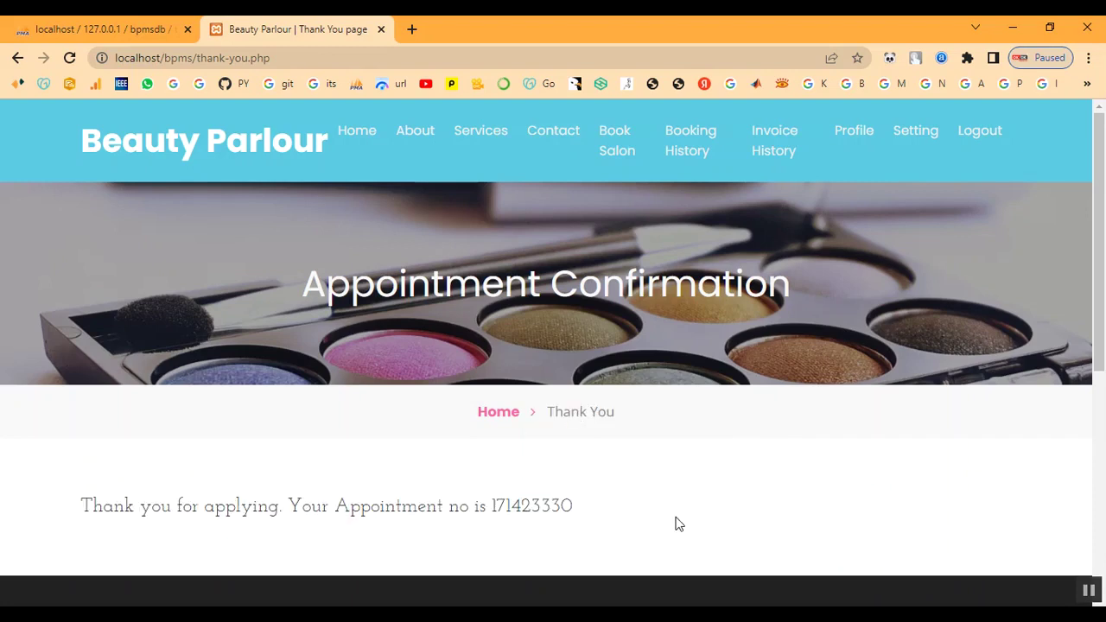
# - View the new booking's details in Booking History, then return to the list
pyautogui.click(692, 148)
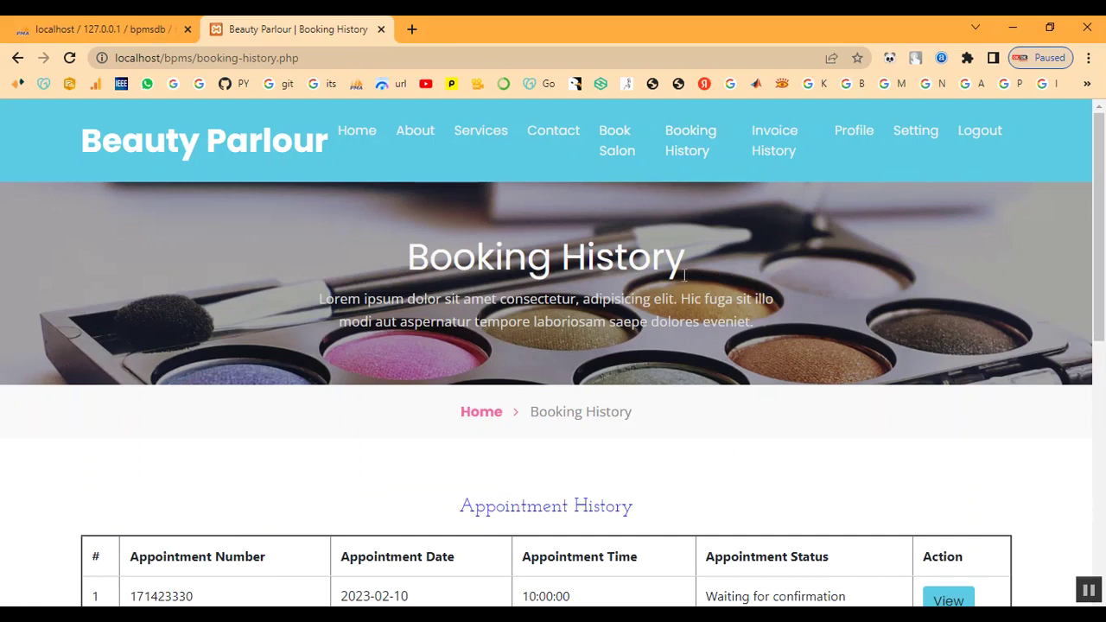
pyautogui.scroll(-3, 773, 462)
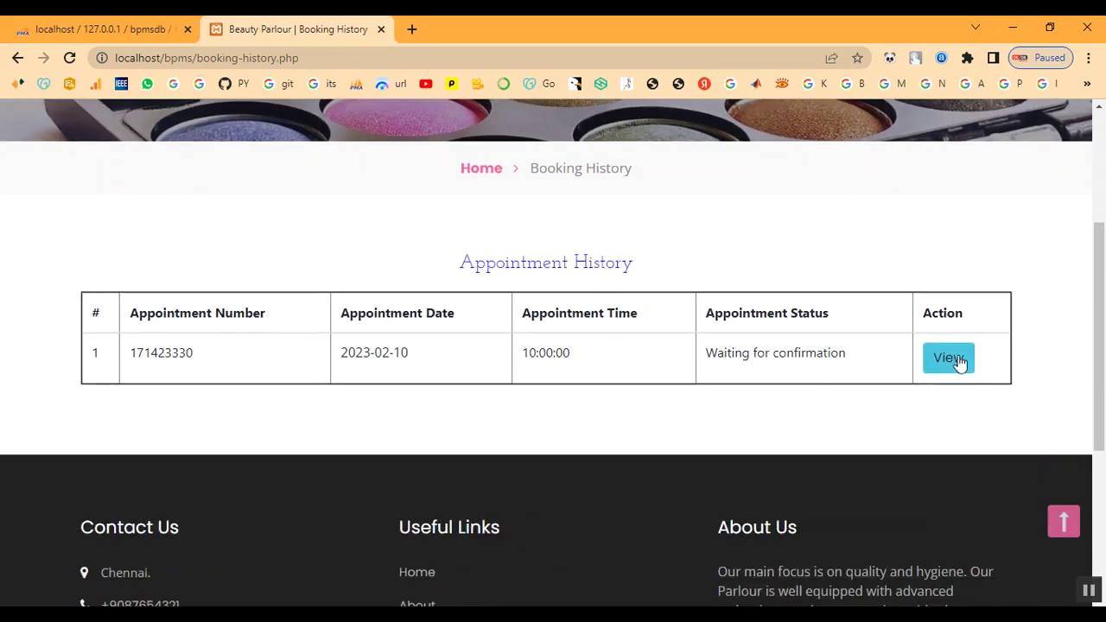
pyautogui.click(957, 363)
pyautogui.scroll(-4, 888, 385)
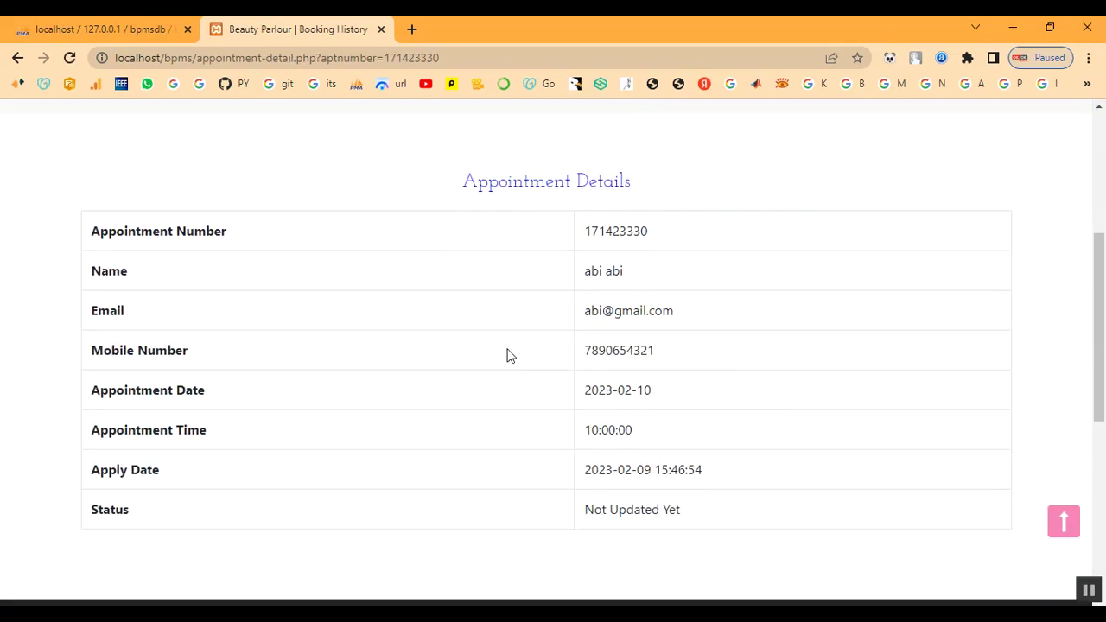
pyautogui.moveTo(585, 509); pyautogui.dragTo(745, 525)
pyautogui.scroll(4, 765, 524)
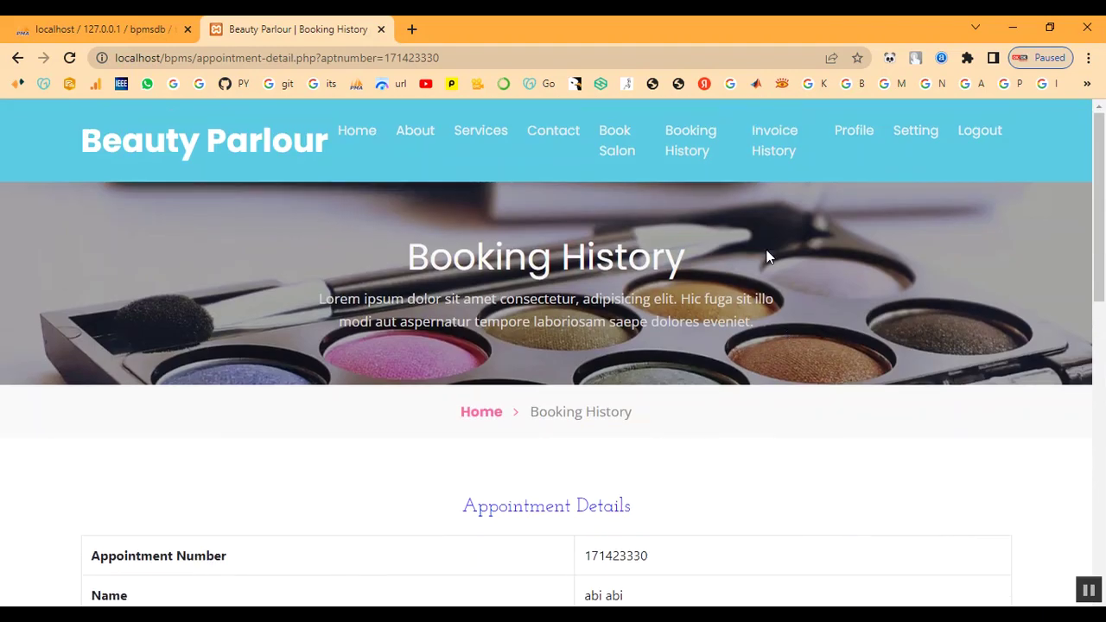
pyautogui.click(692, 153)
# - Open the Invoice History page and check its empty table
pyautogui.click(791, 145)
pyautogui.scroll(-3, 789, 313)
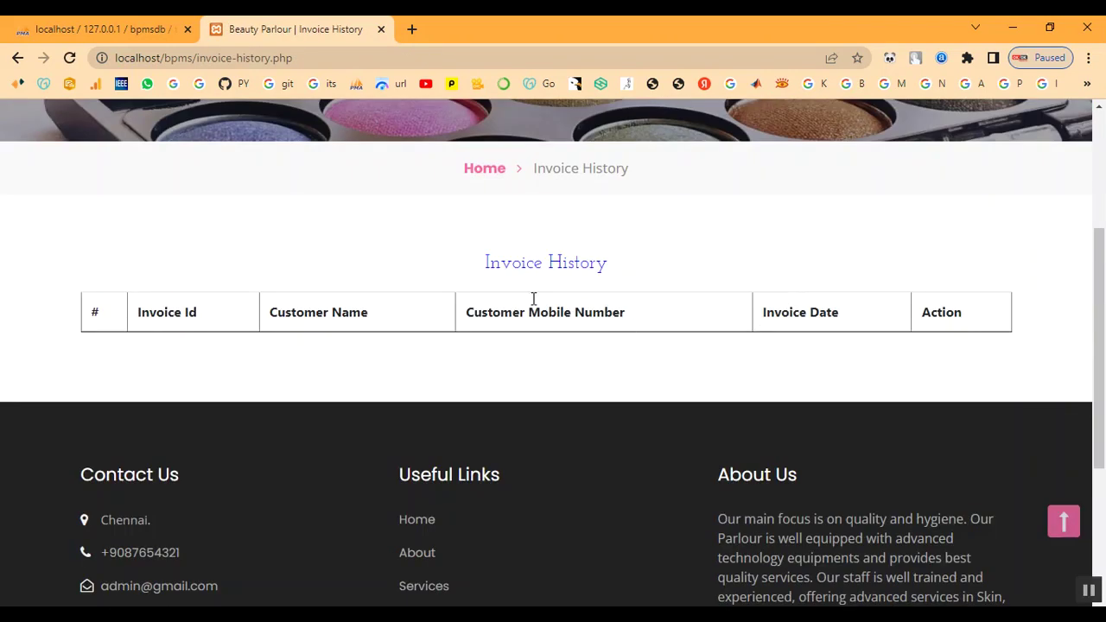
pyautogui.scroll(3, 736, 381)
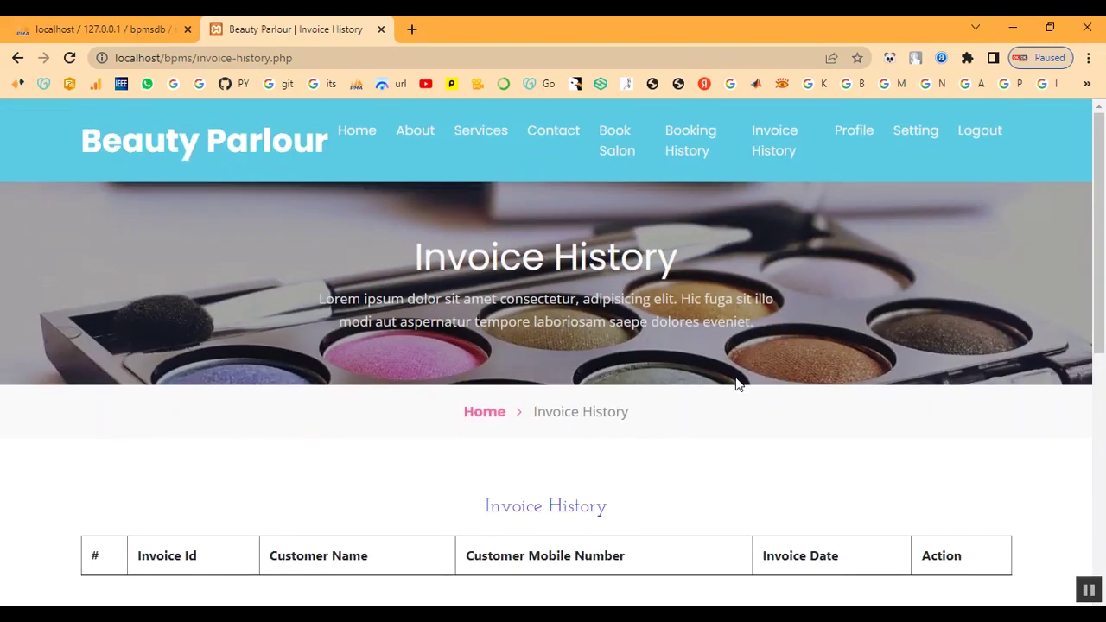
# - Look over the Profile and Setting pages, then log out of the customer account
pyautogui.click(850, 134)
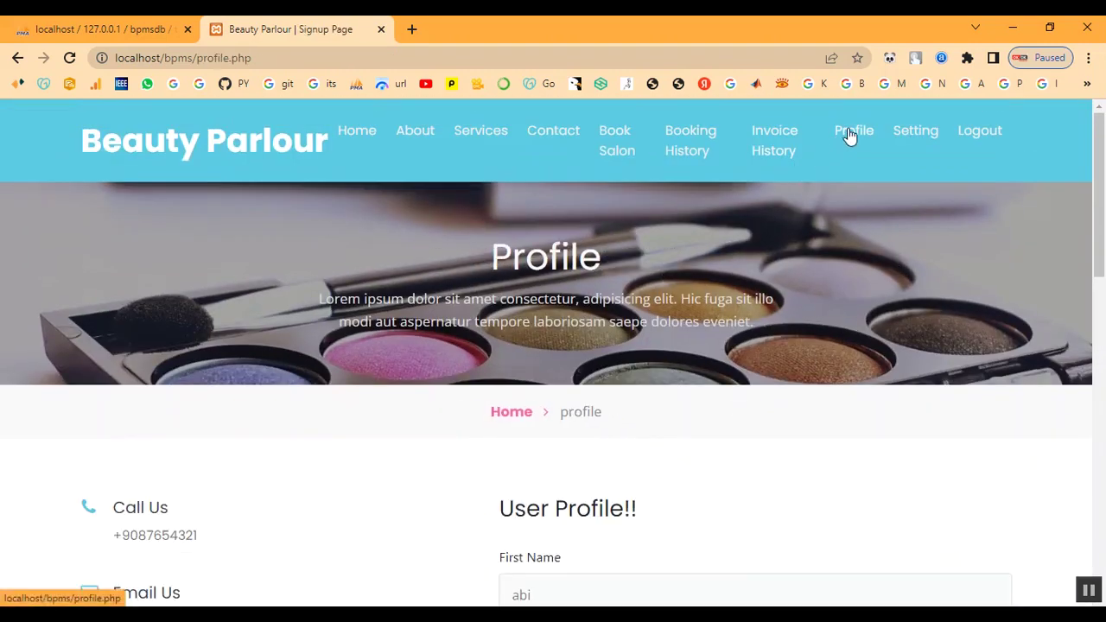
pyautogui.scroll(-7, 761, 371)
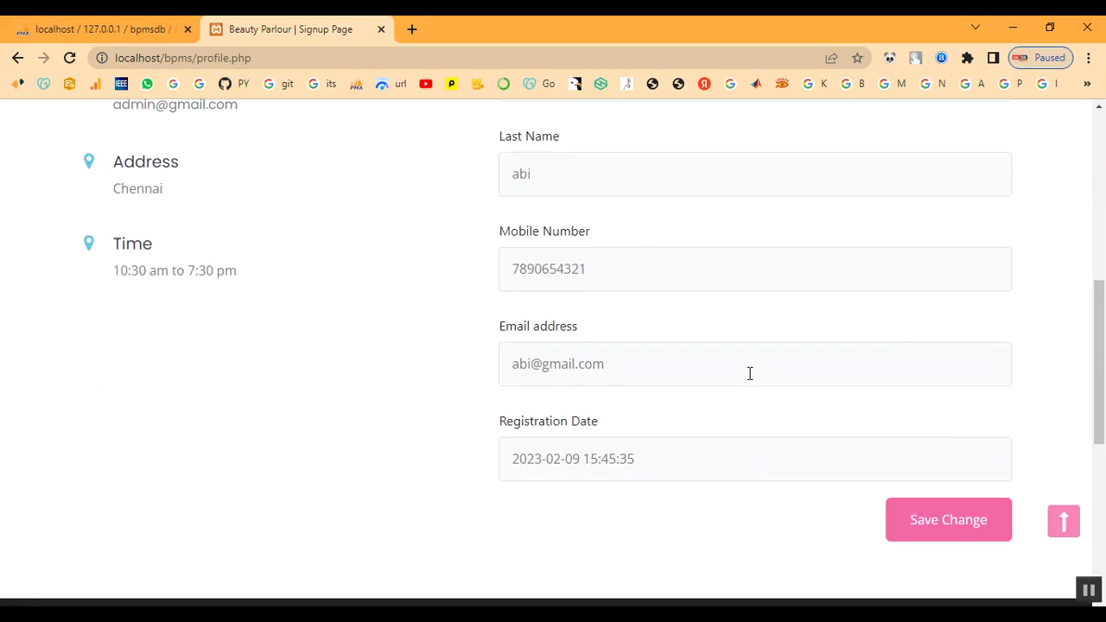
pyautogui.scroll(7, 750, 376)
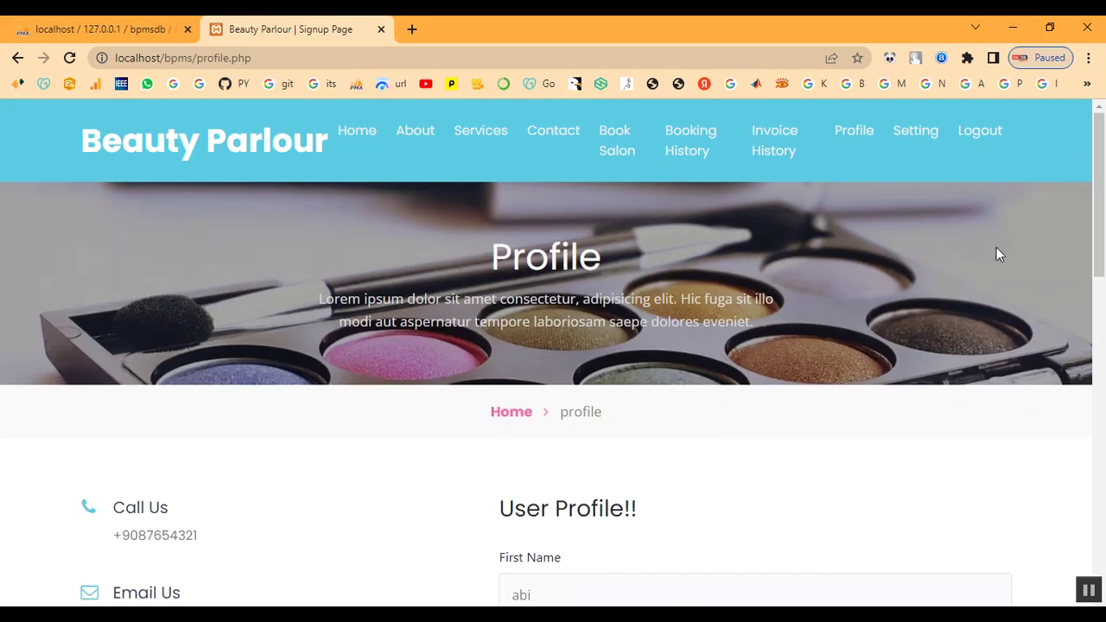
pyautogui.click(915, 136)
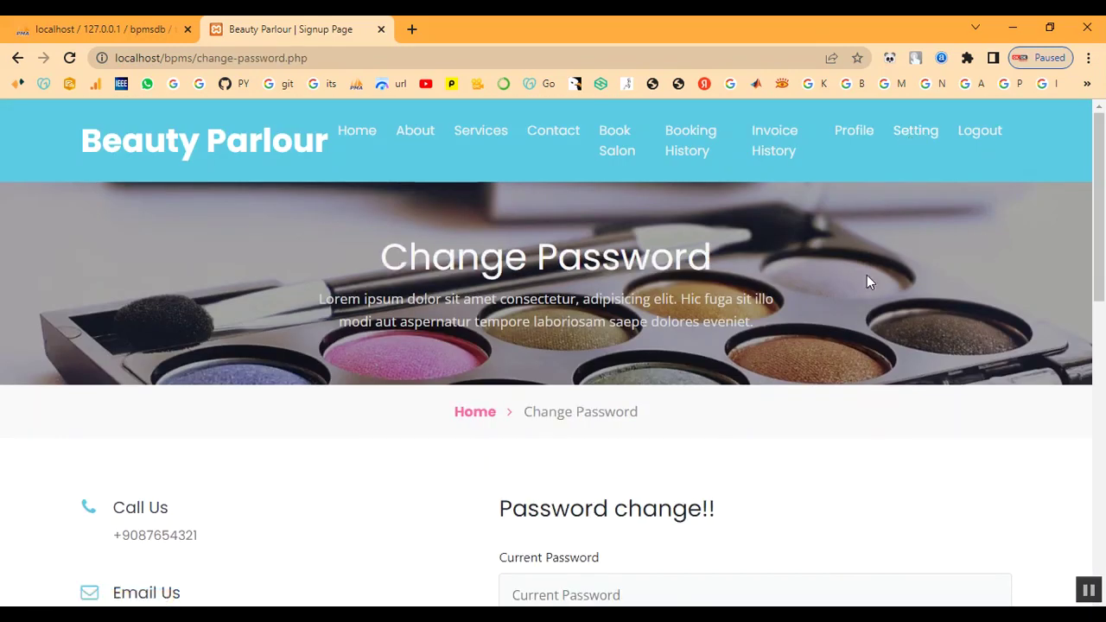
pyautogui.scroll(-3, 873, 268)
pyautogui.scroll(-2, 862, 294)
pyautogui.scroll(6, 899, 259)
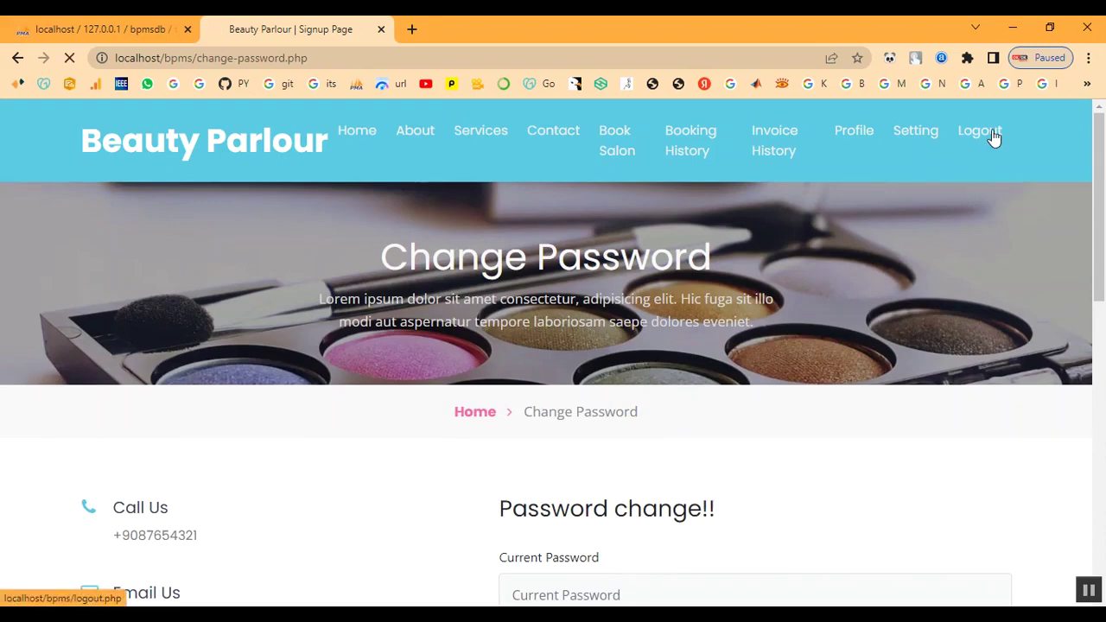
pyautogui.click(995, 139)
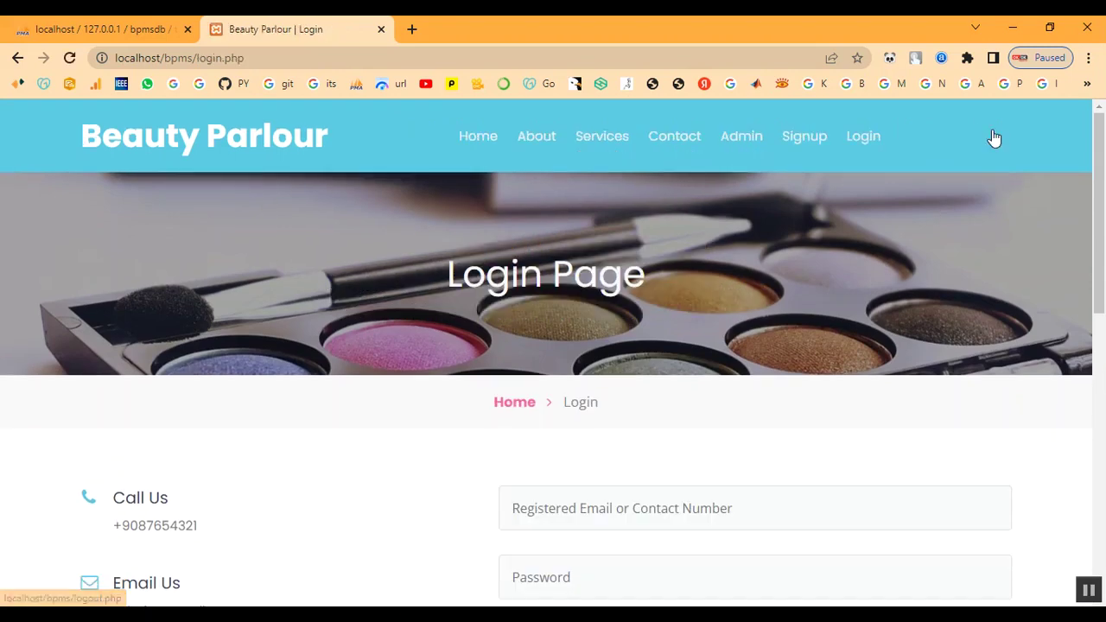
# - Sign in to the admin panel with the administrator's username and password
pyautogui.click(513, 405)
pyautogui.click(740, 138)
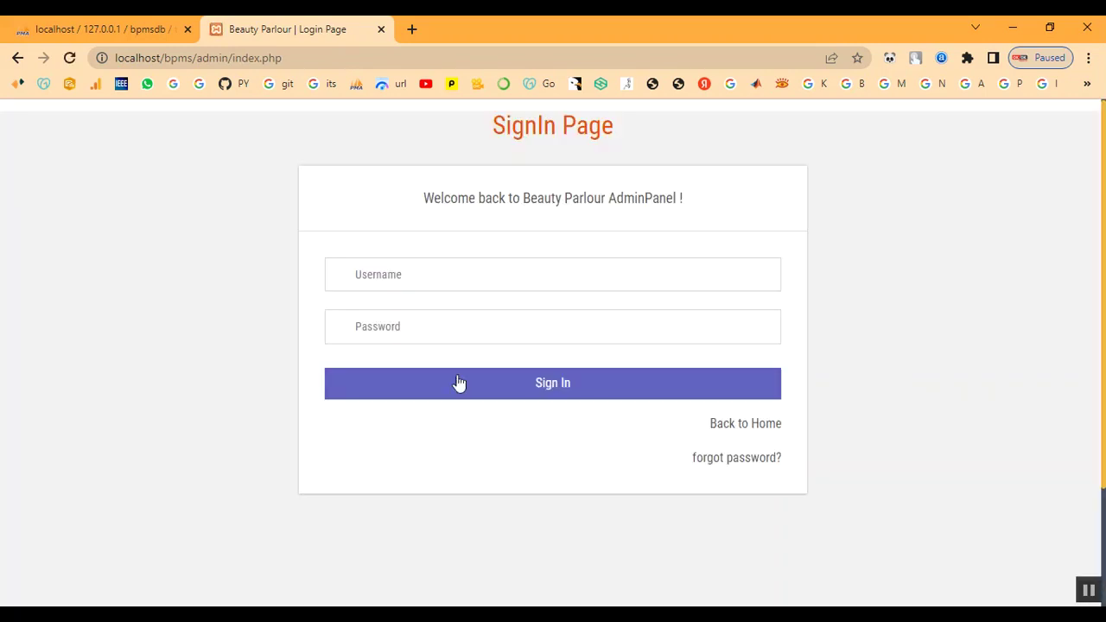
pyautogui.click(441, 283)
pyautogui.write('ad')
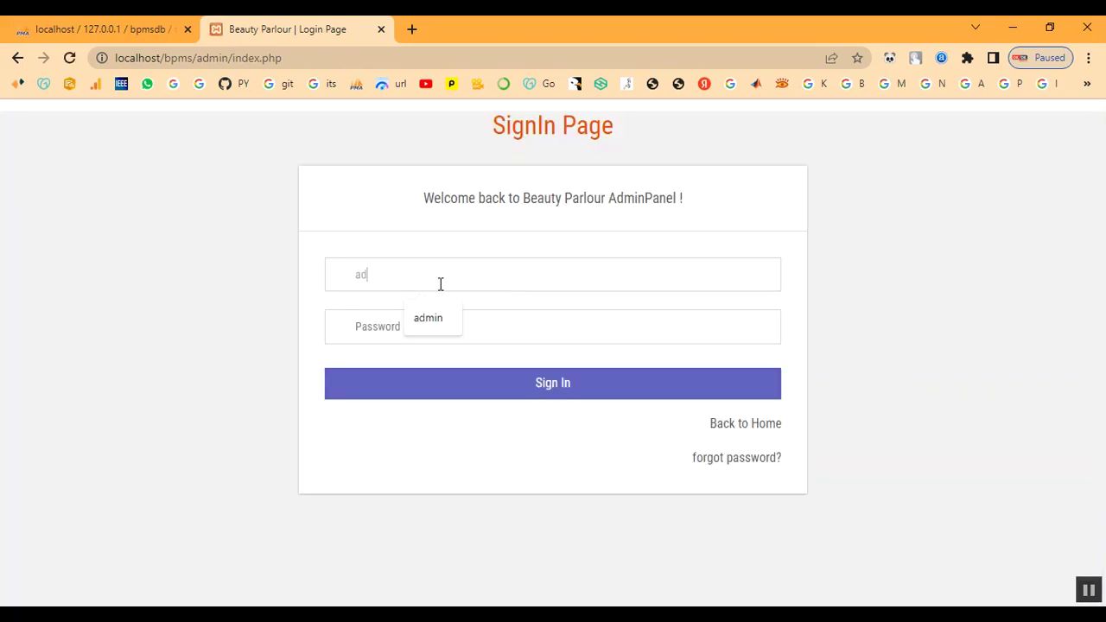
pyautogui.write('min')
pyautogui.press('Tab')
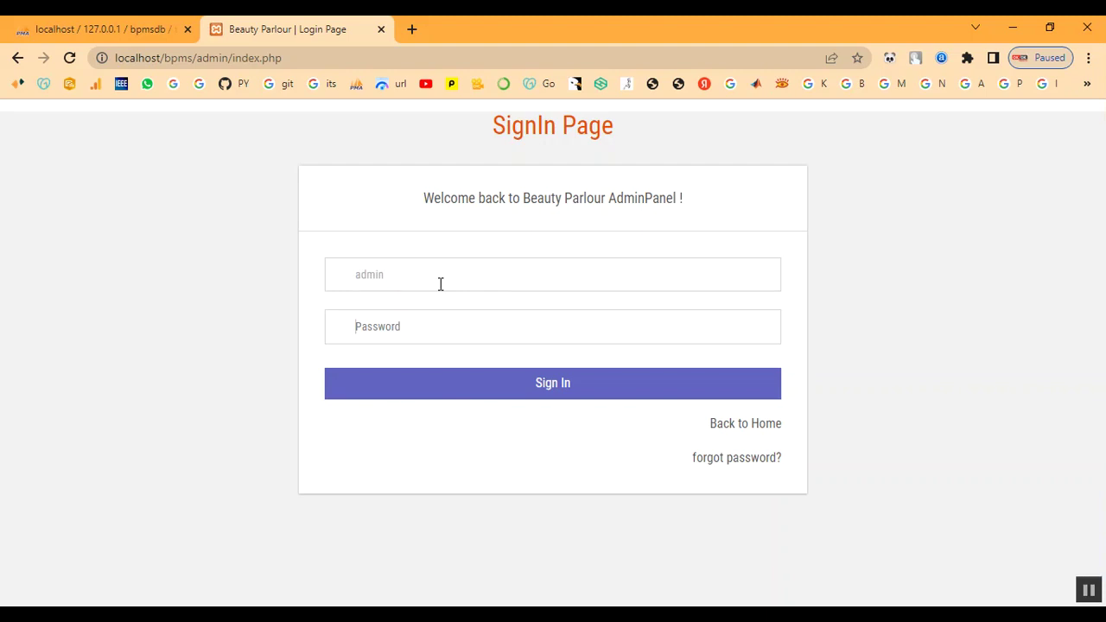
pyautogui.write('T')
pyautogui.click(456, 381)
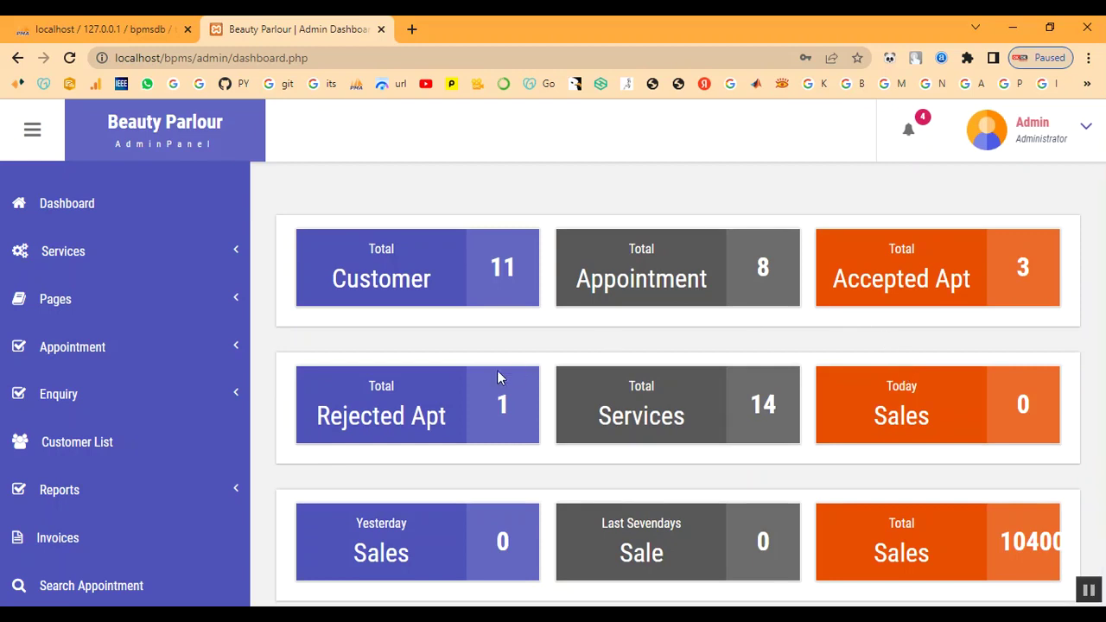
pyautogui.click(87, 349)
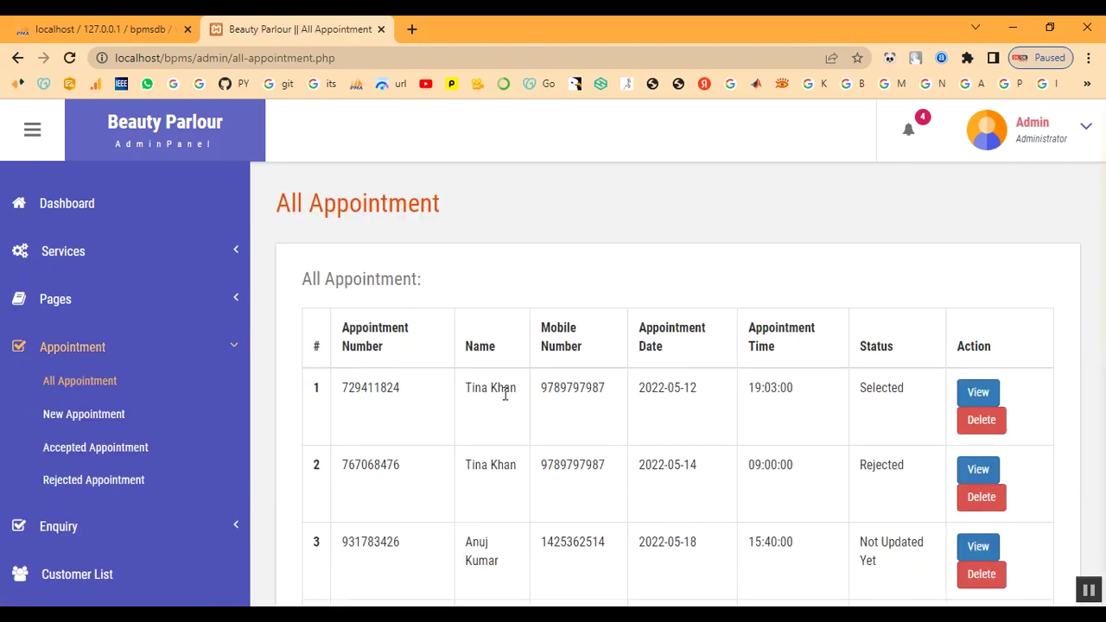
pyautogui.scroll(-4, 526, 414)
pyautogui.scroll(-2, 548, 497)
pyautogui.moveTo(464, 453); pyautogui.dragTo(901, 489)
pyautogui.click(901, 484)
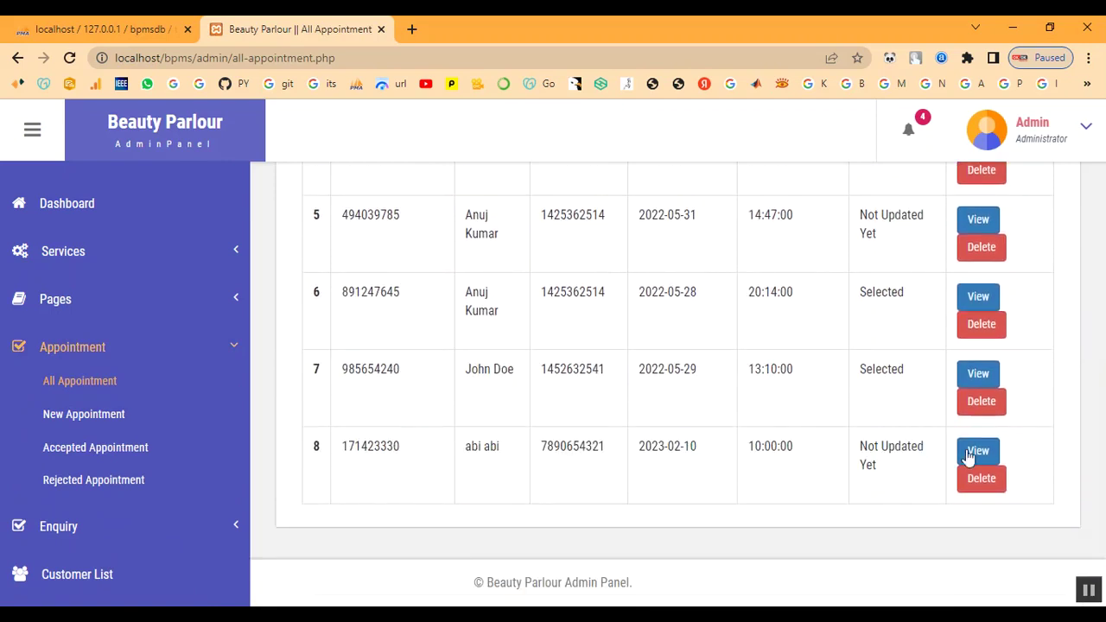
pyautogui.click(978, 452)
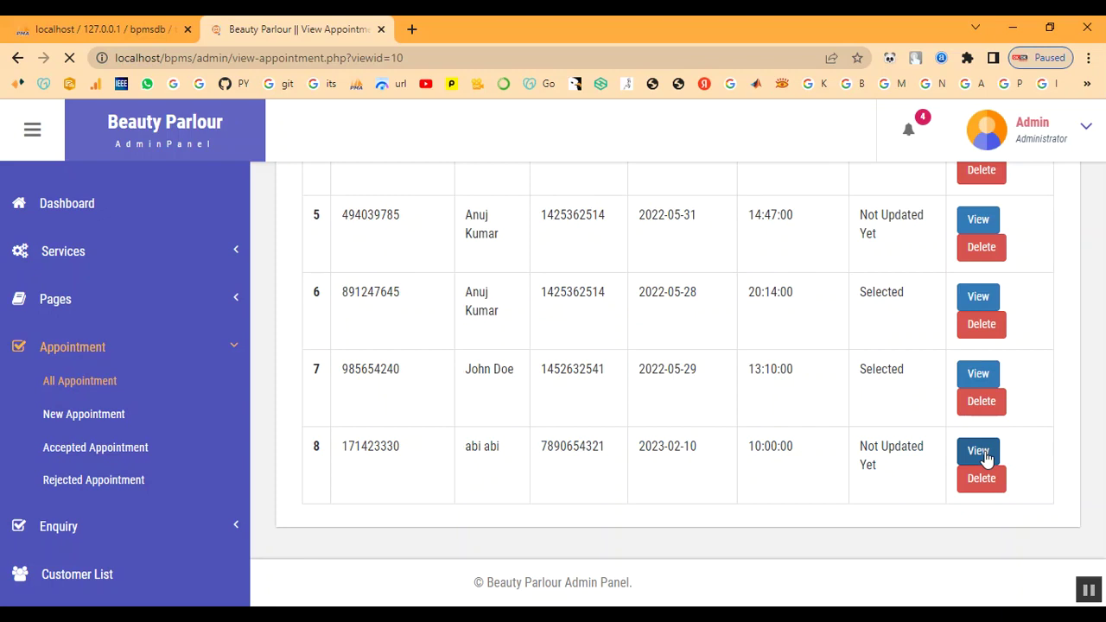
# - Reopen it from the new-booking notification and check its Status and Remark rows
pyautogui.click(908, 132)
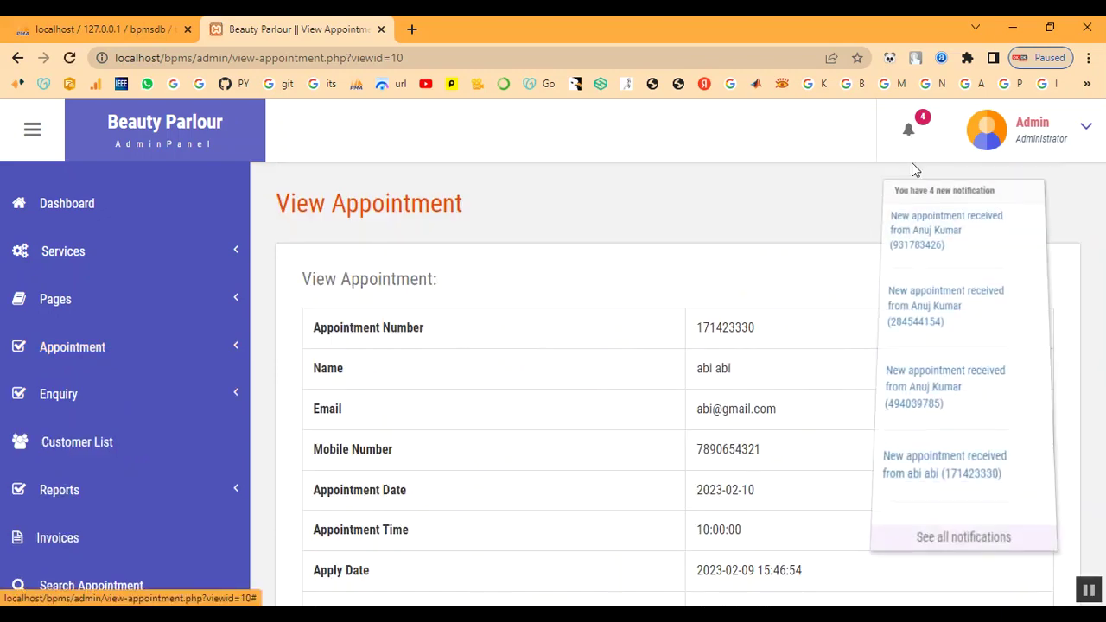
pyautogui.click(908, 471)
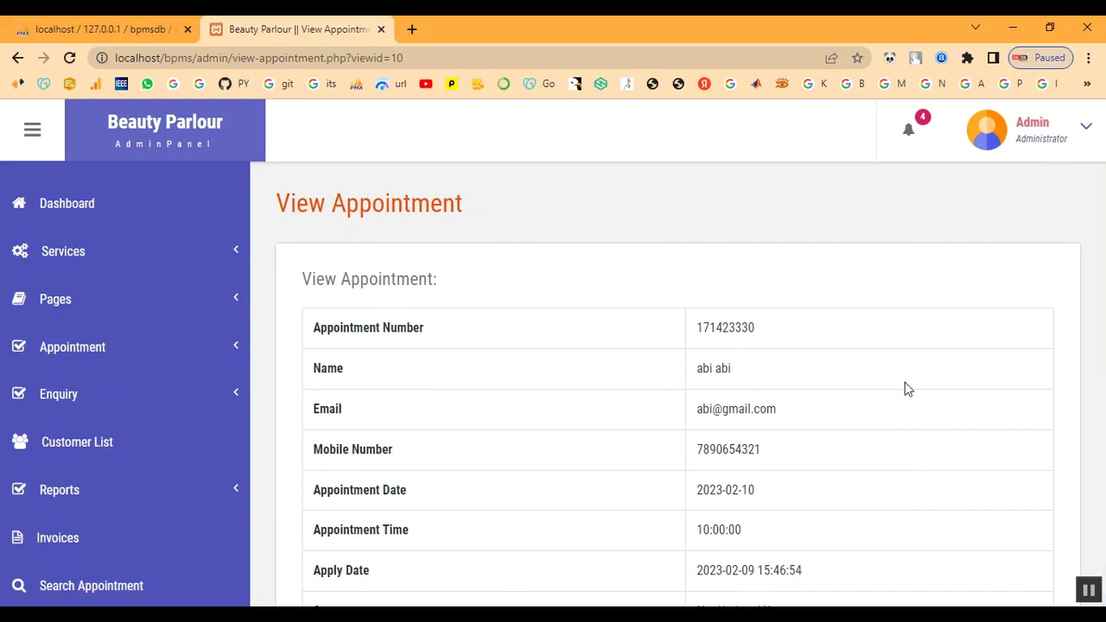
pyautogui.scroll(-3, 905, 382)
pyautogui.scroll(2, 778, 407)
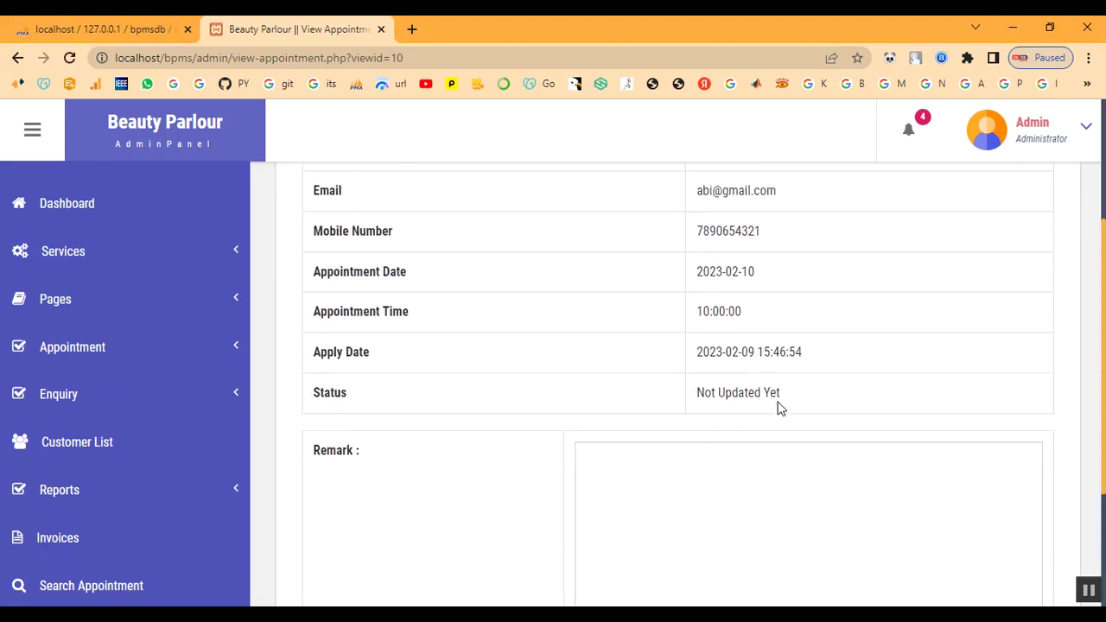
pyautogui.scroll(-3, 780, 402)
# - Enter the remark 'Your Appointment has been Booked', set status to Selected, and submit
pyautogui.click(773, 428)
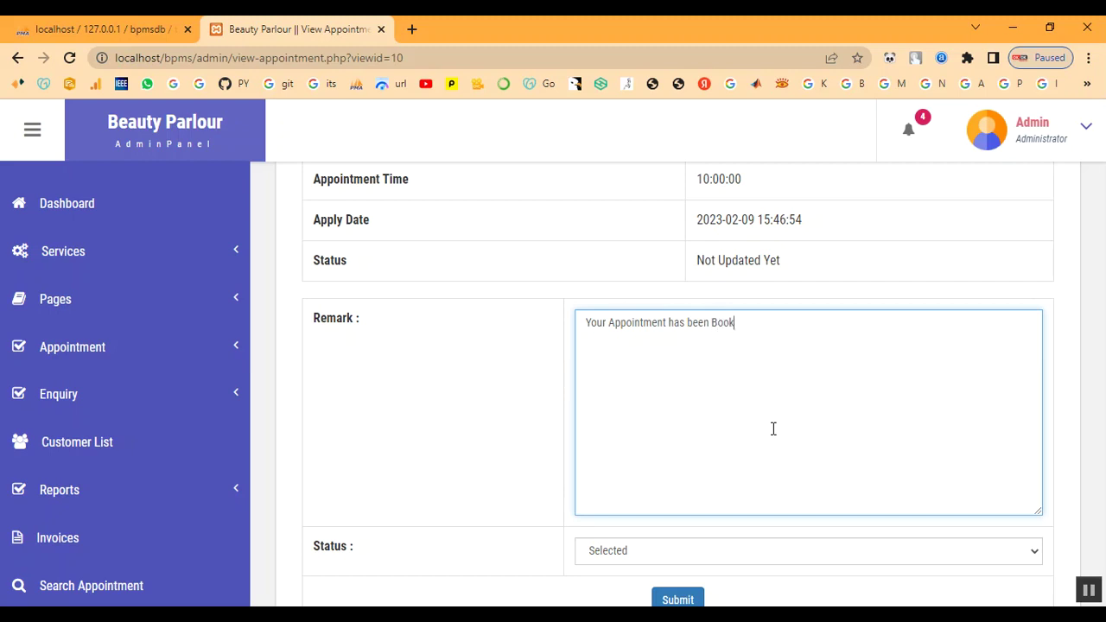
pyautogui.scroll(-1, 774, 428)
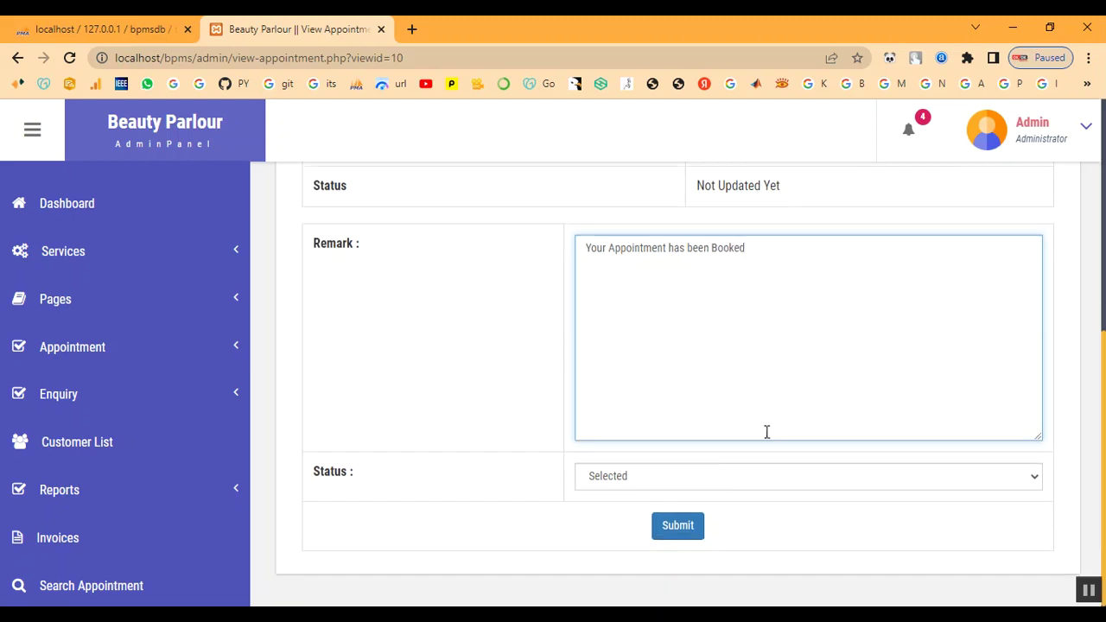
pyautogui.click(716, 477)
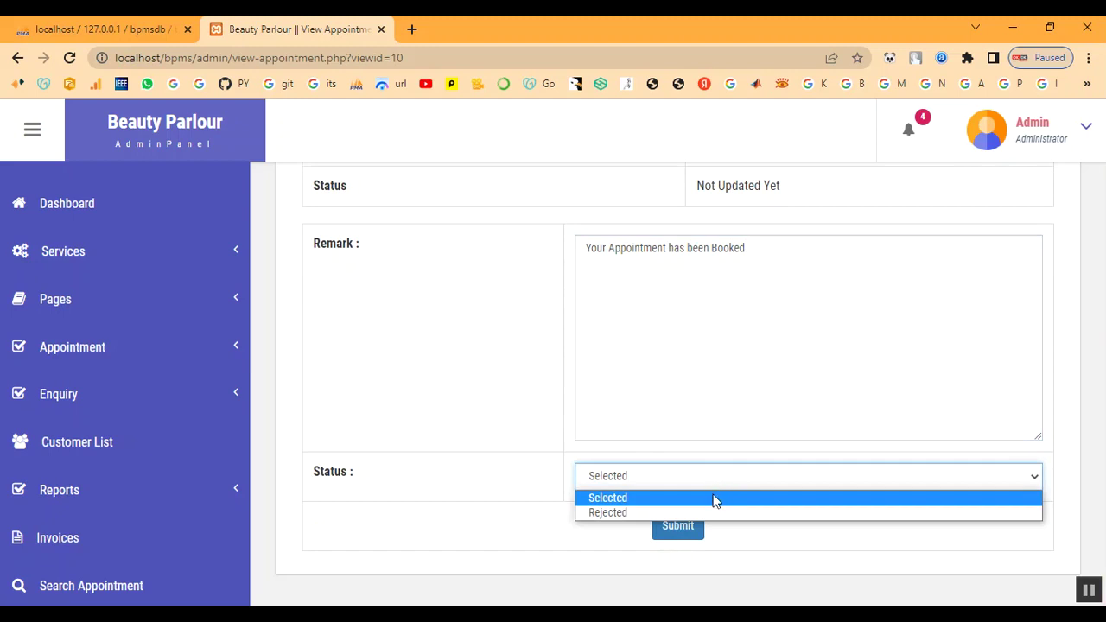
pyautogui.click(715, 499)
pyautogui.click(662, 524)
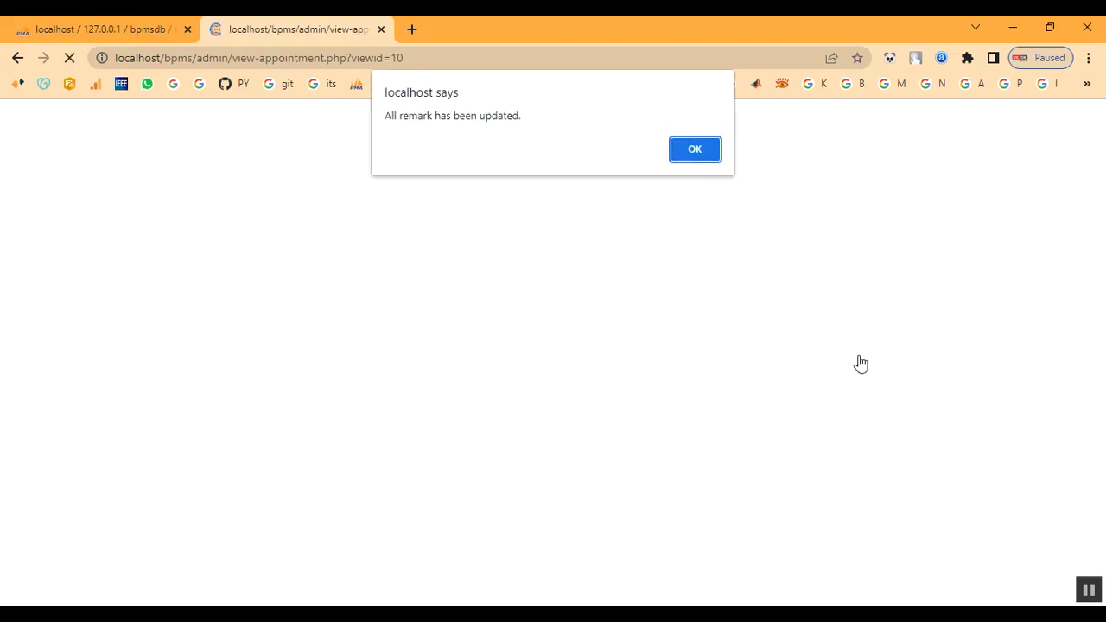
pyautogui.moveTo(399, 122); pyautogui.dragTo(622, 135)
pyautogui.click(698, 151)
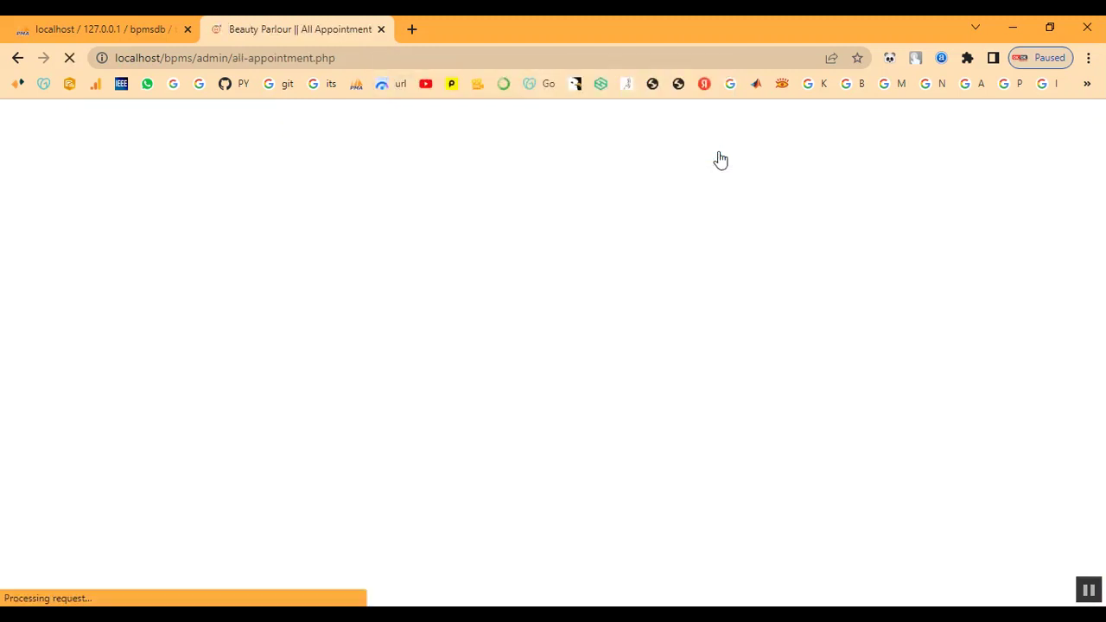
# - Confirm the appointment shows as Selected in the All Appointment list
pyautogui.scroll(-3, 879, 532)
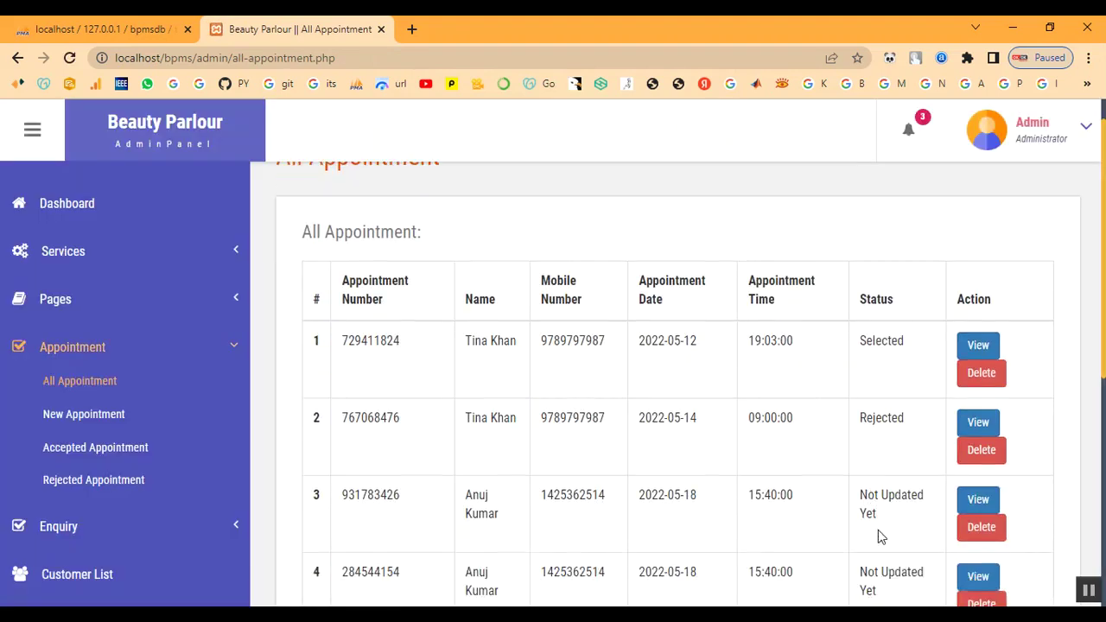
pyautogui.scroll(-3, 885, 519)
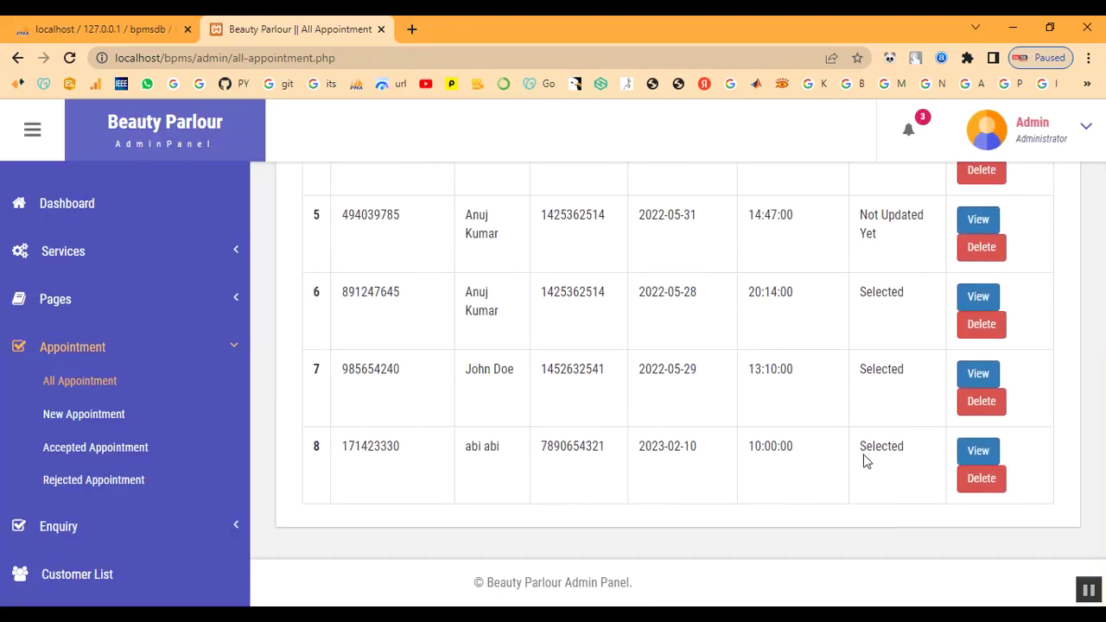
pyautogui.moveTo(867, 459); pyautogui.dragTo(907, 461)
pyautogui.scroll(5, 508, 524)
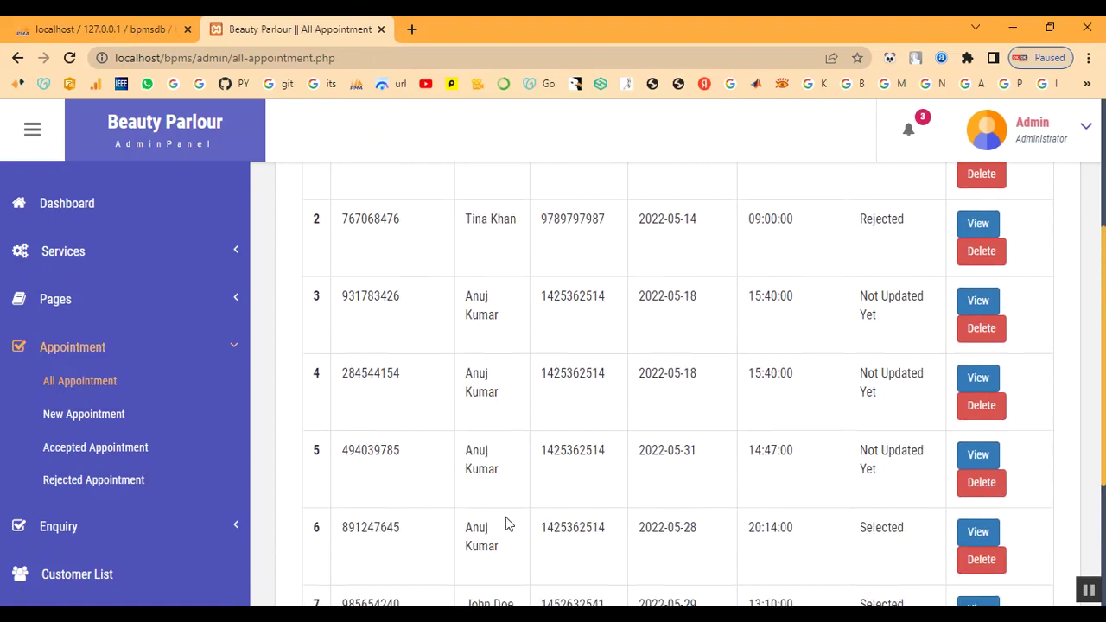
pyautogui.click(72, 346)
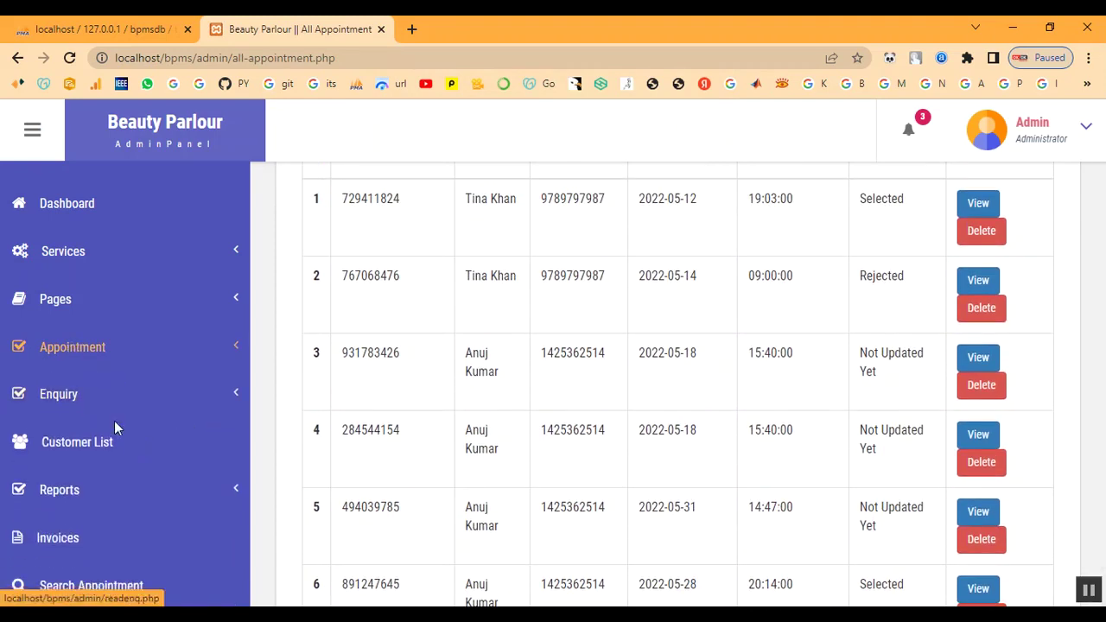
pyautogui.scroll(-2, 111, 447)
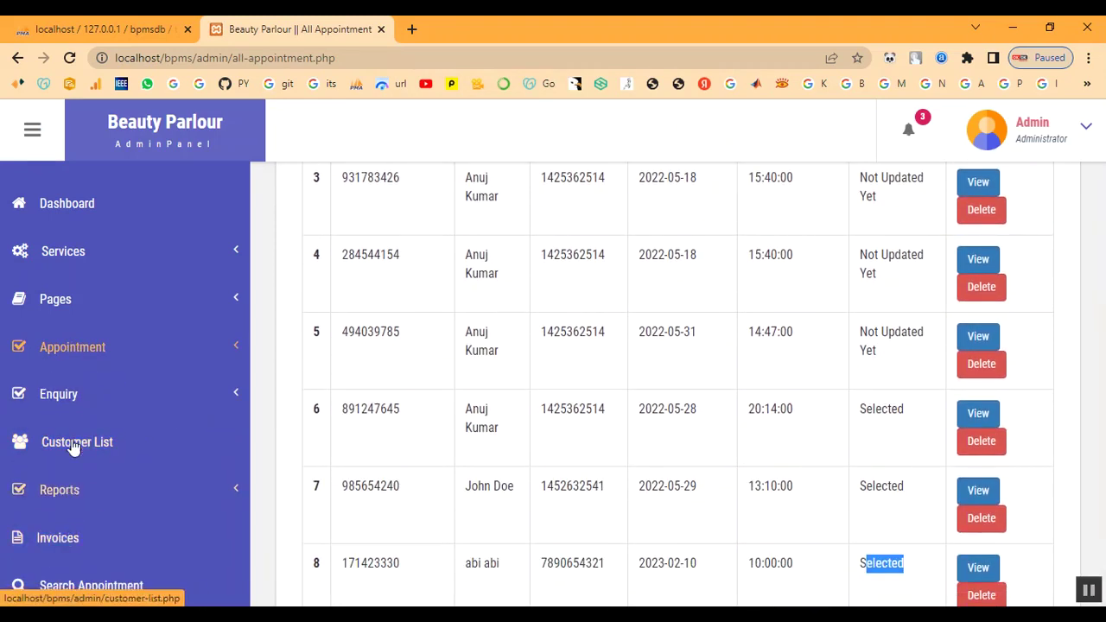
# - Assign Keratin Treatment to customer row 11 in the Customer List, creating an invoice
pyautogui.click(74, 449)
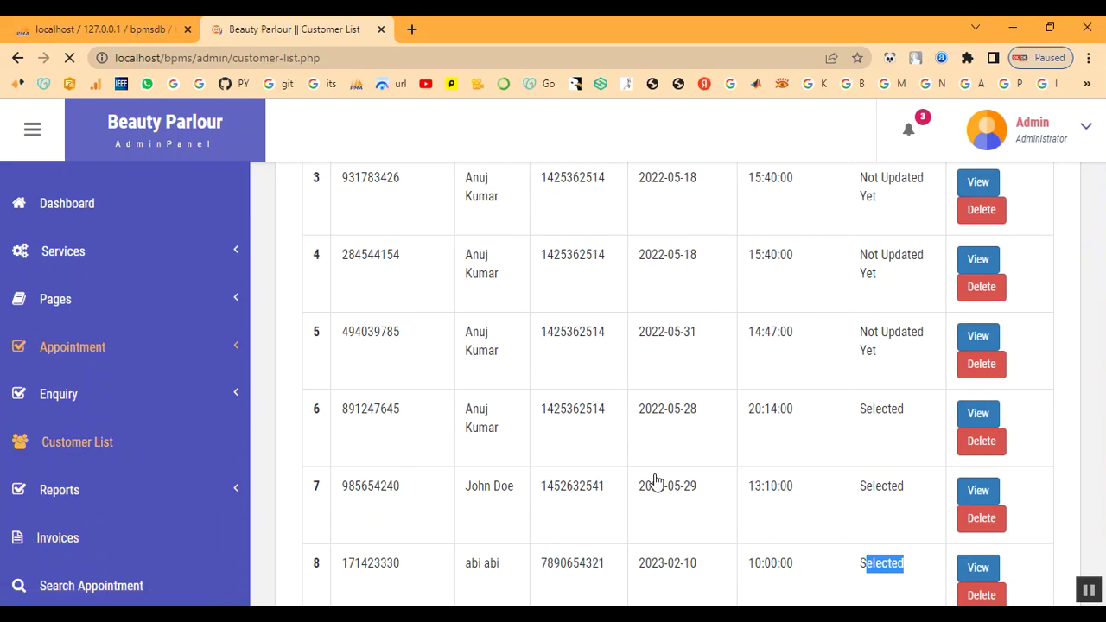
pyautogui.scroll(-5, 936, 463)
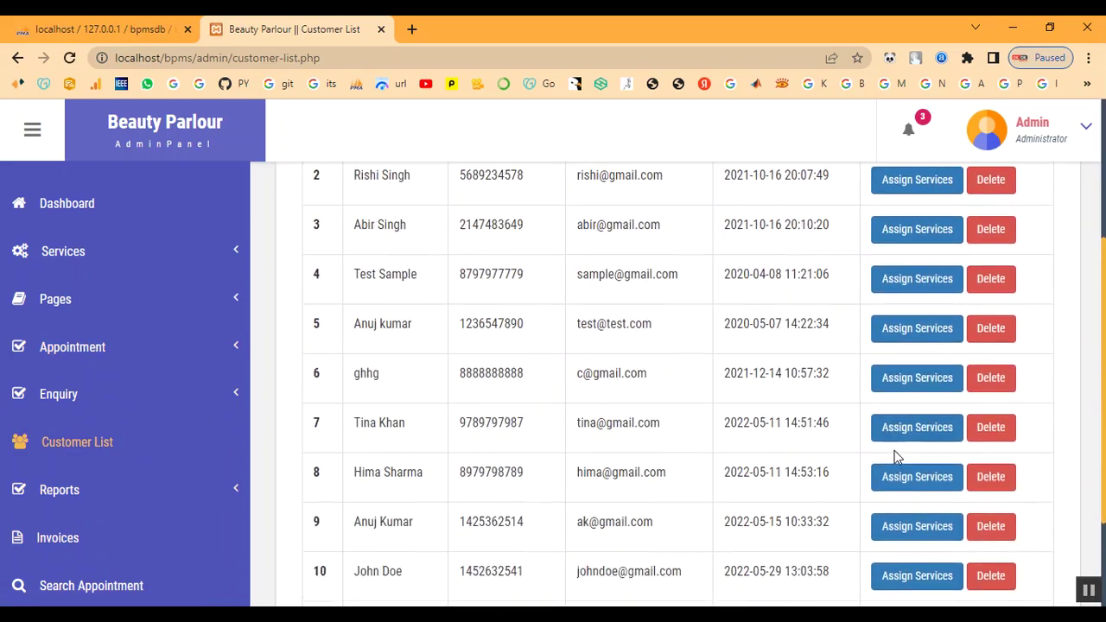
pyautogui.click(914, 482)
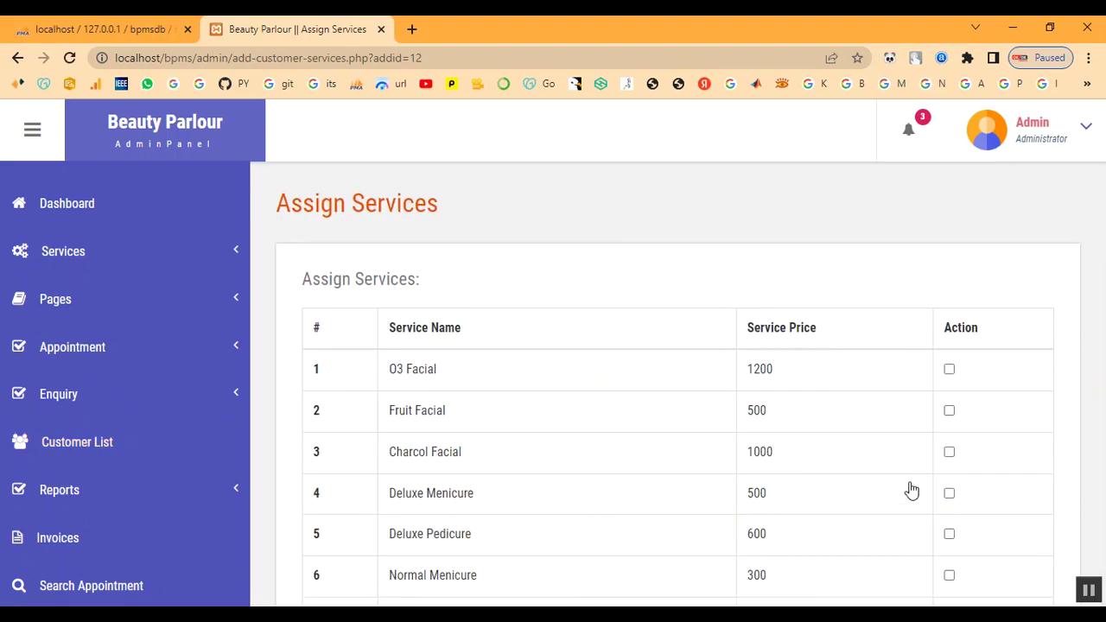
pyautogui.scroll(-5, 451, 408)
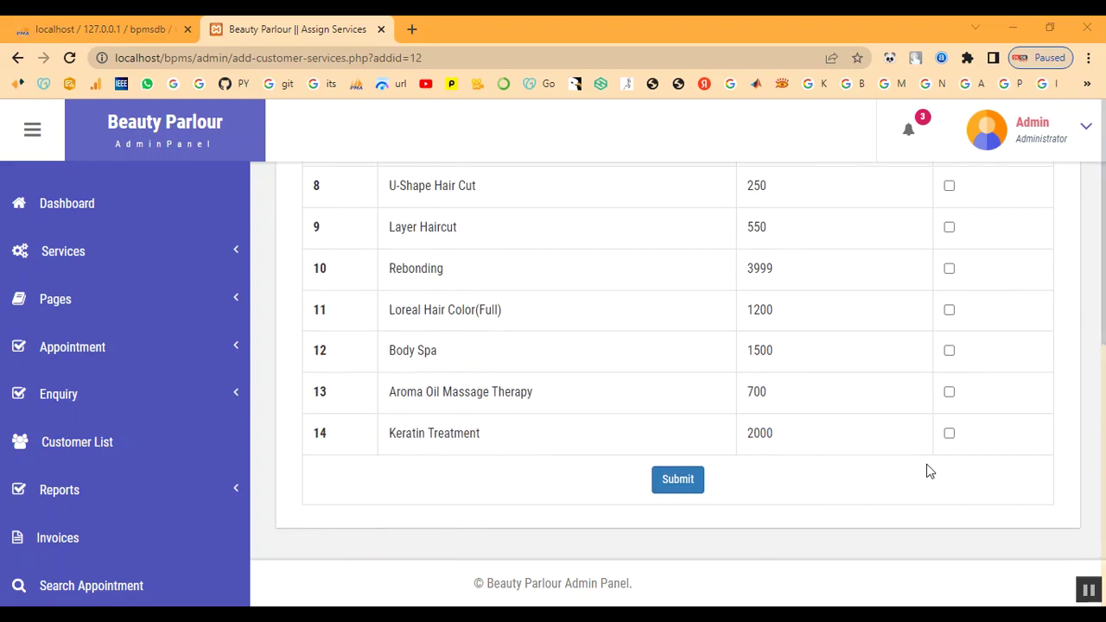
pyautogui.click(948, 433)
pyautogui.click(678, 480)
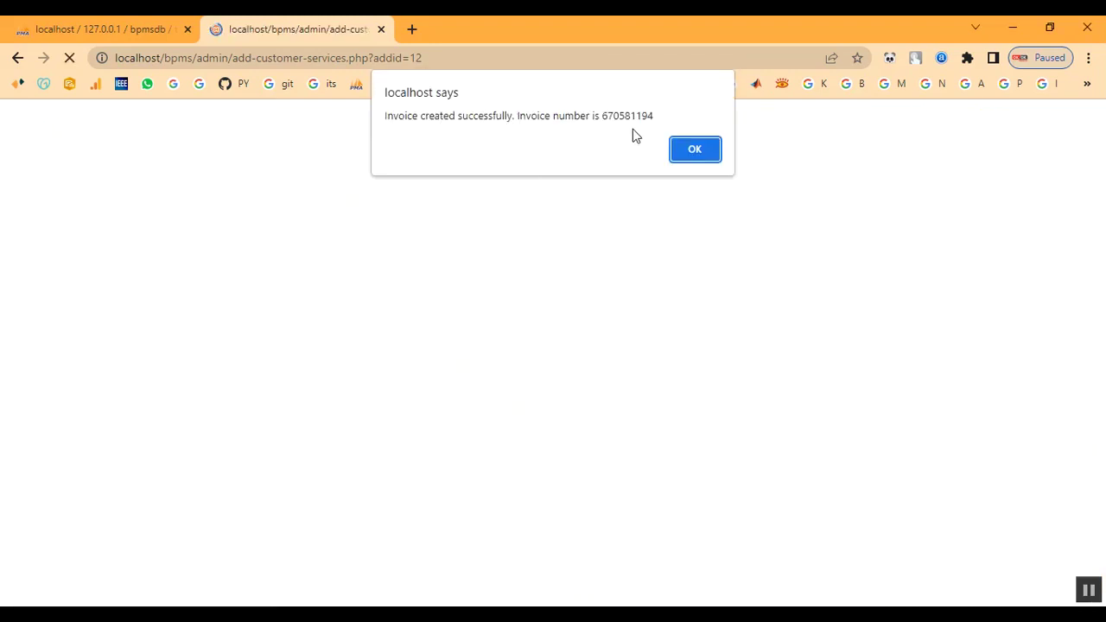
pyautogui.moveTo(554, 115); pyautogui.dragTo(654, 116)
pyautogui.click(700, 151)
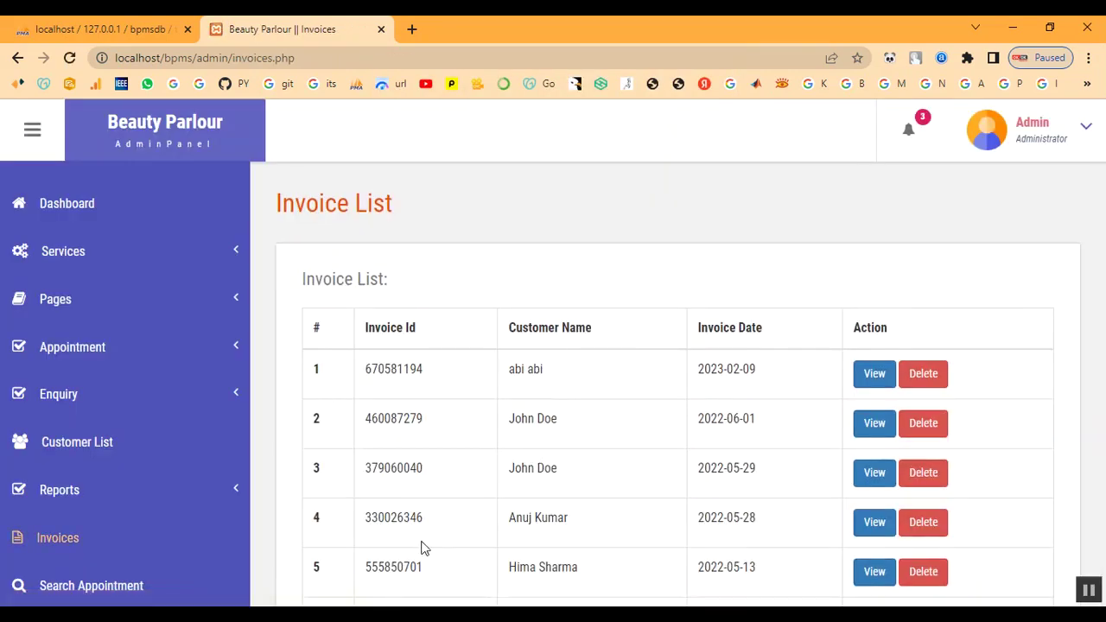
pyautogui.scroll(-3, 630, 482)
# - Review the top invoice's Keratin Treatment, 2000 total, then go to Search Appointment
pyautogui.click(82, 540)
pyautogui.click(882, 381)
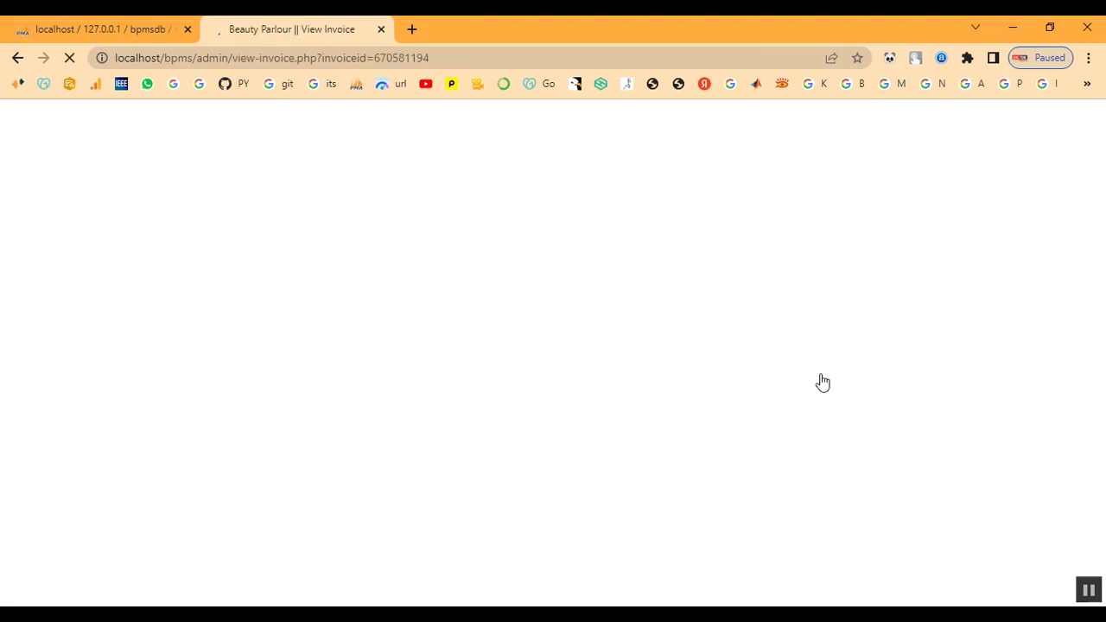
pyautogui.scroll(-3, 613, 371)
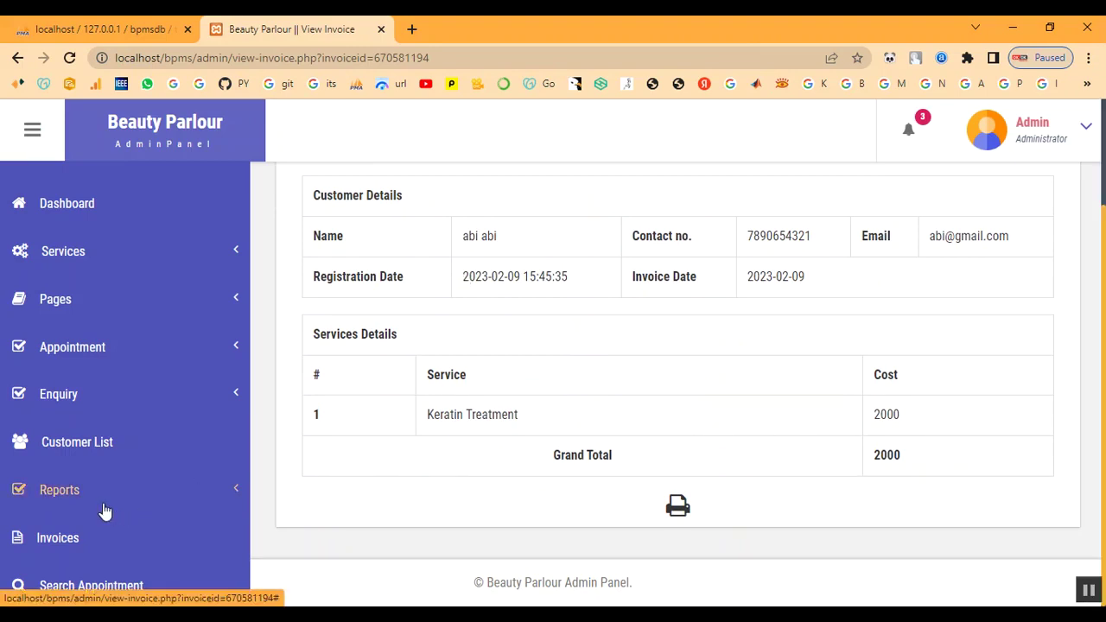
pyautogui.click(98, 592)
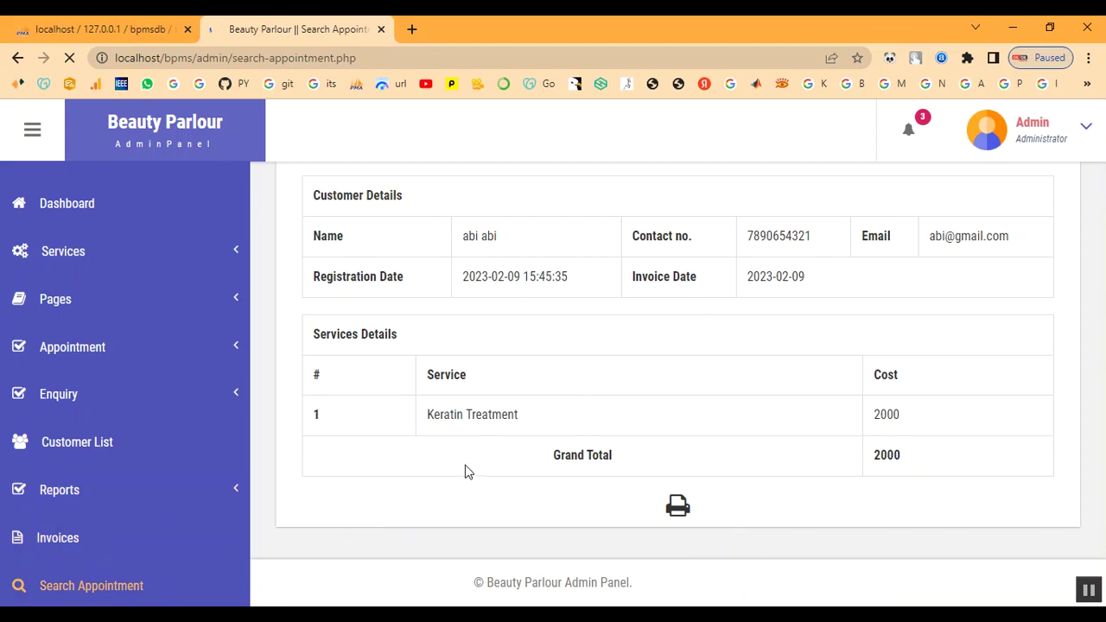
pyautogui.click(421, 382)
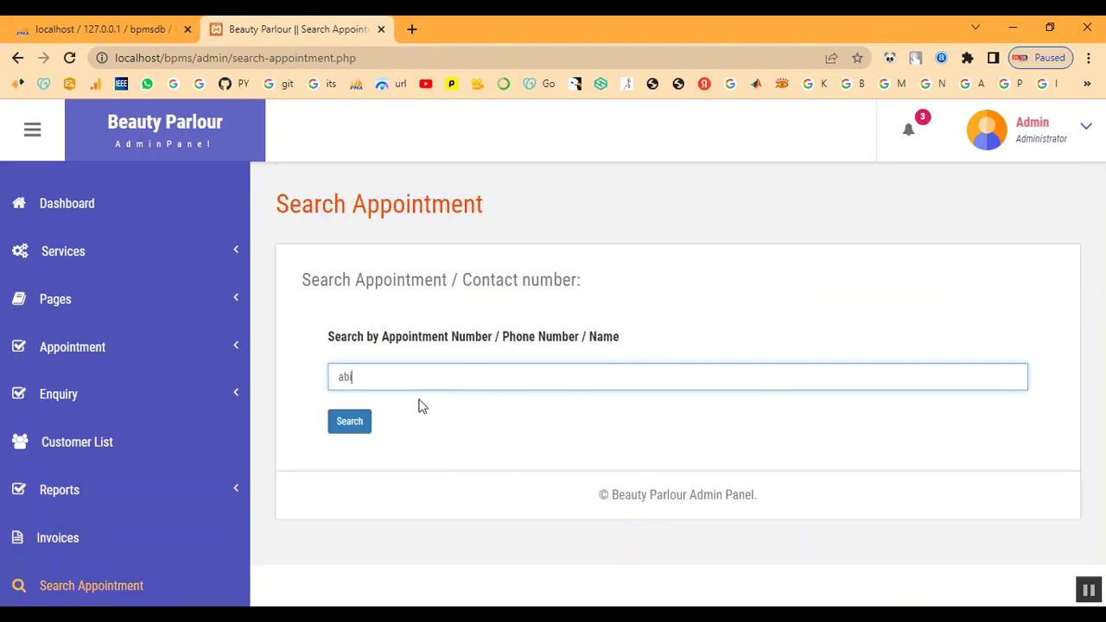
# - Search appointments by the customer's name, view the result, and return to the Invoice List
pyautogui.click(351, 420)
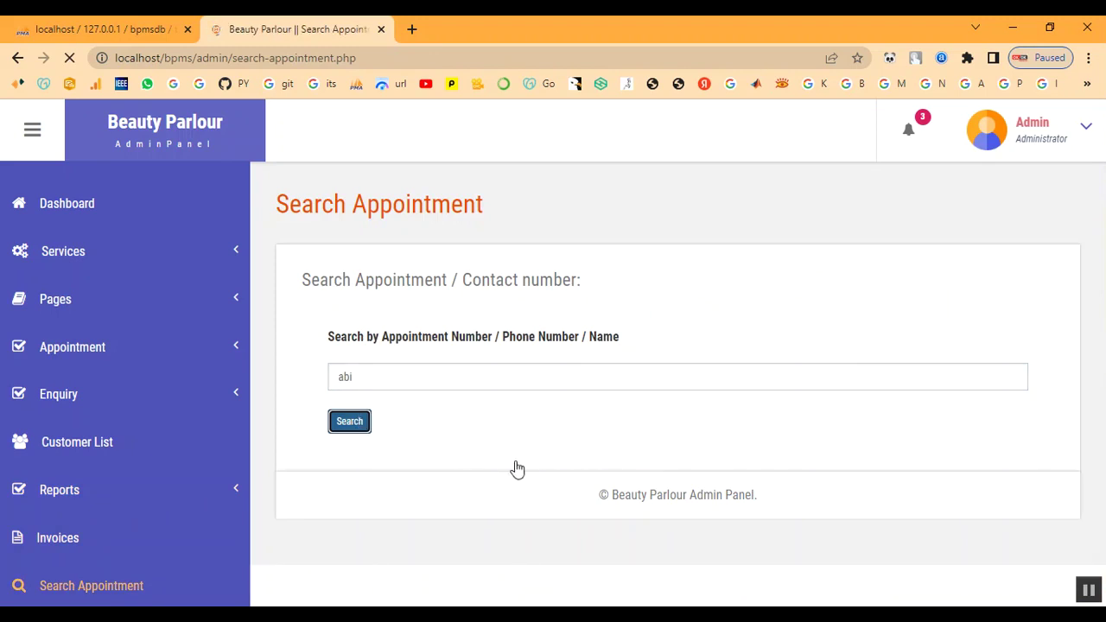
pyautogui.scroll(-1, 605, 463)
pyautogui.click(977, 471)
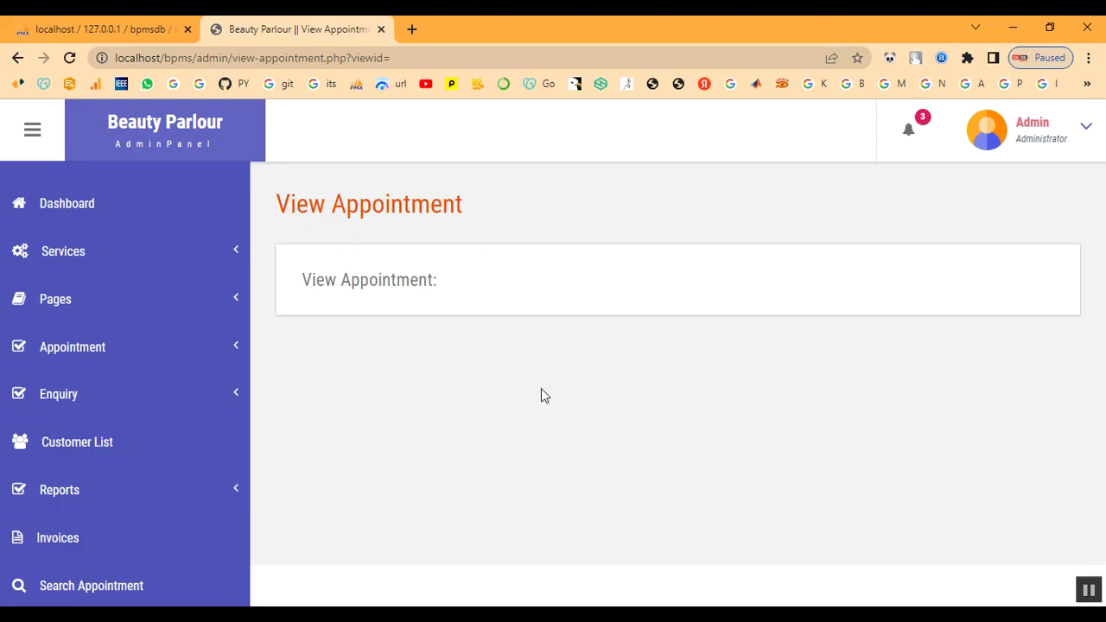
pyautogui.click(53, 540)
pyautogui.click(80, 495)
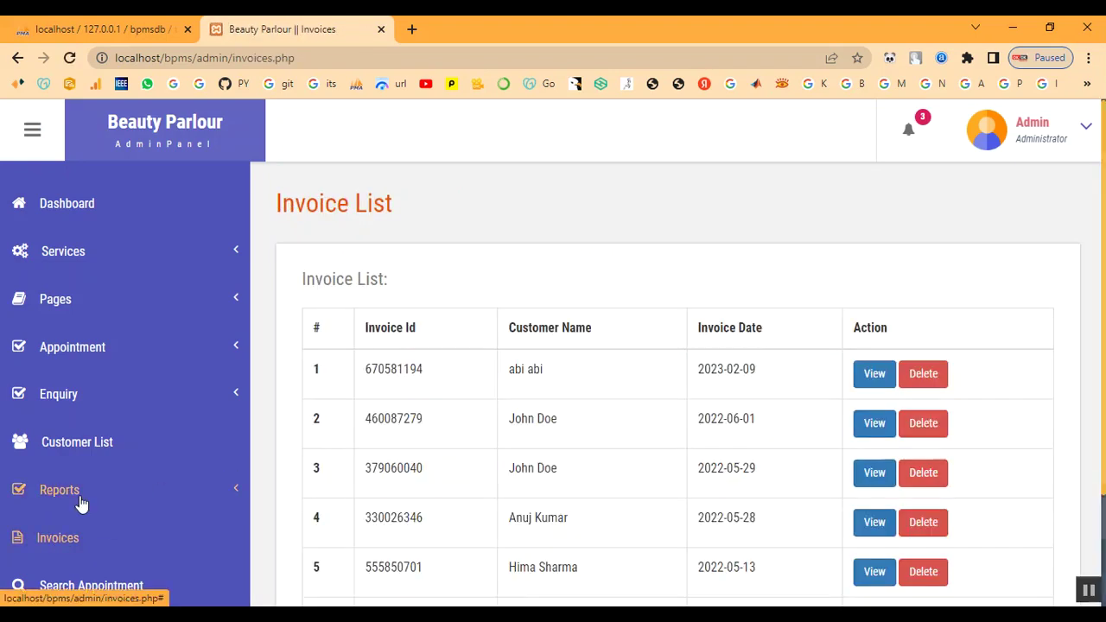
# - Run the between-dates report from 8 to 28 February 2023 and review its invoice row
pyautogui.click(73, 531)
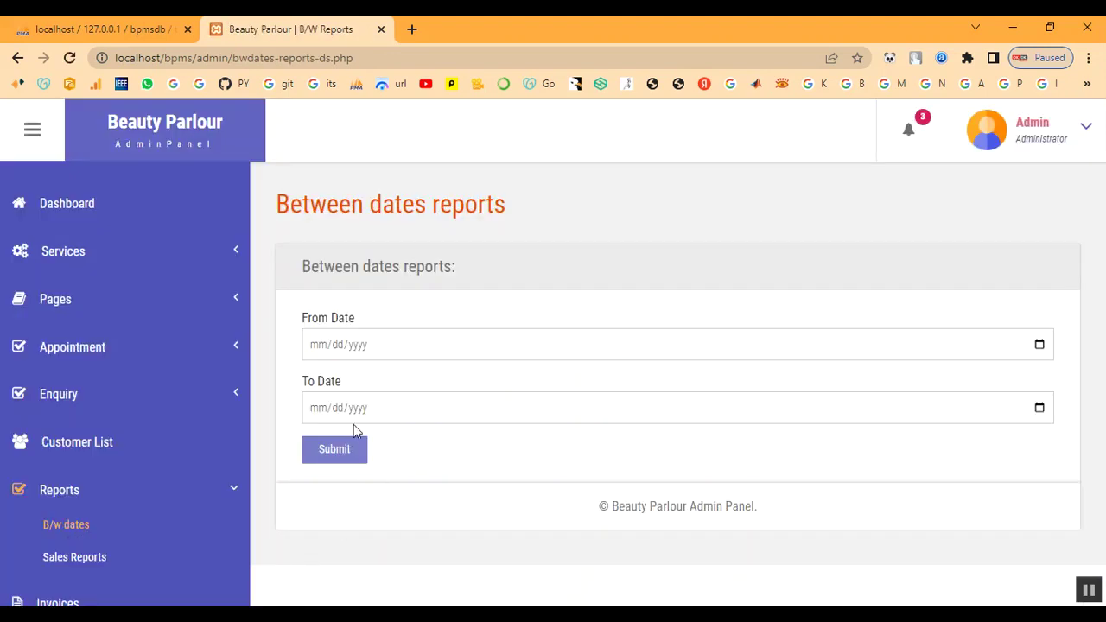
pyautogui.click(1041, 345)
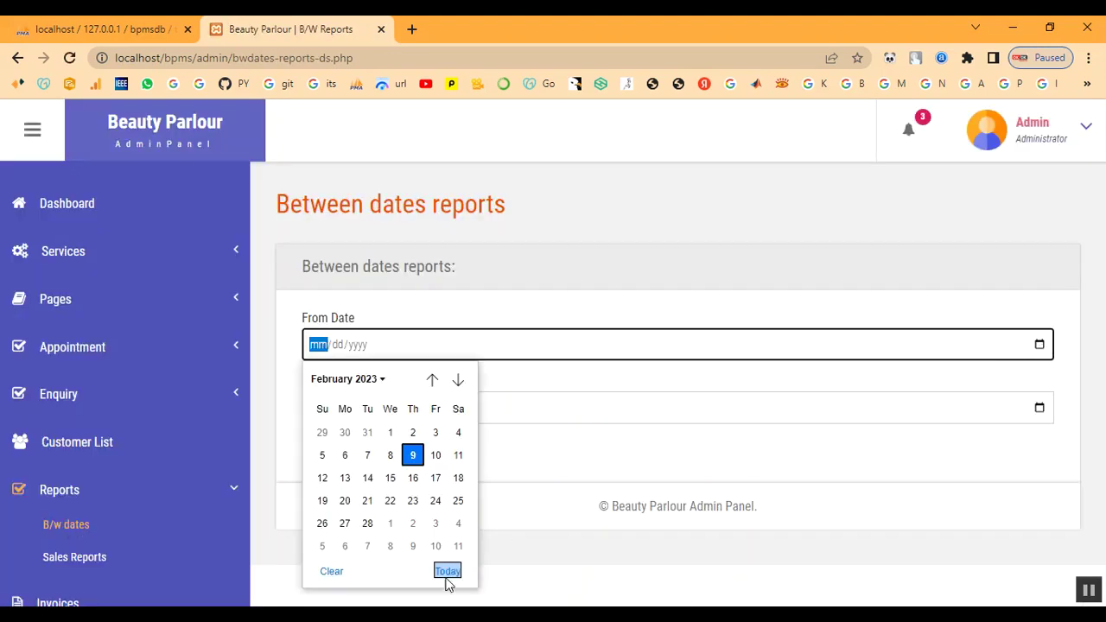
pyautogui.click(392, 457)
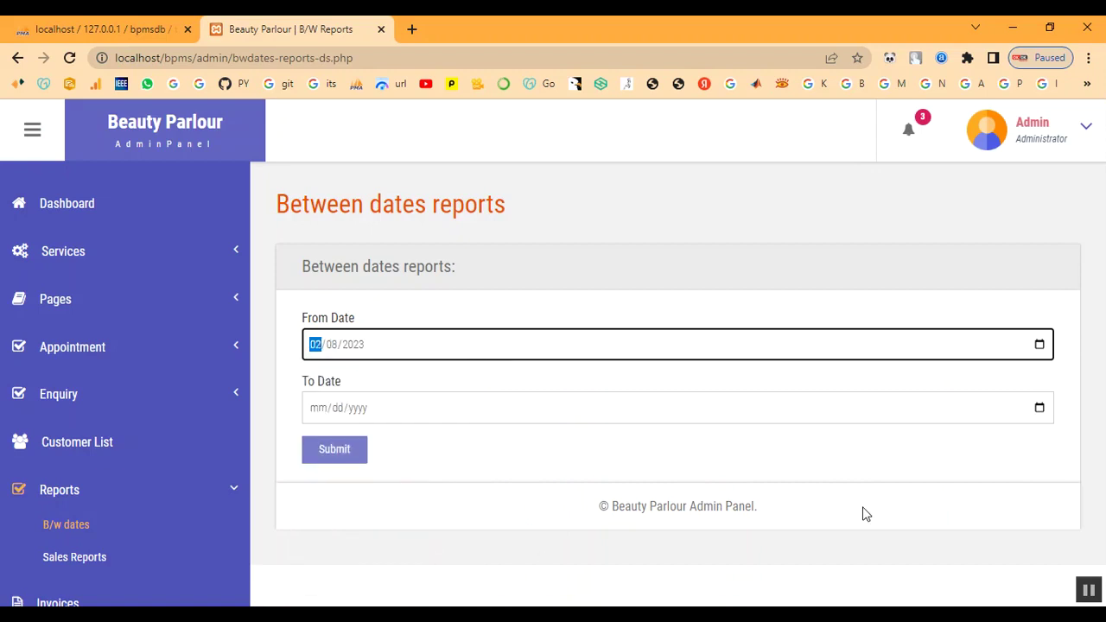
pyautogui.click(1040, 421)
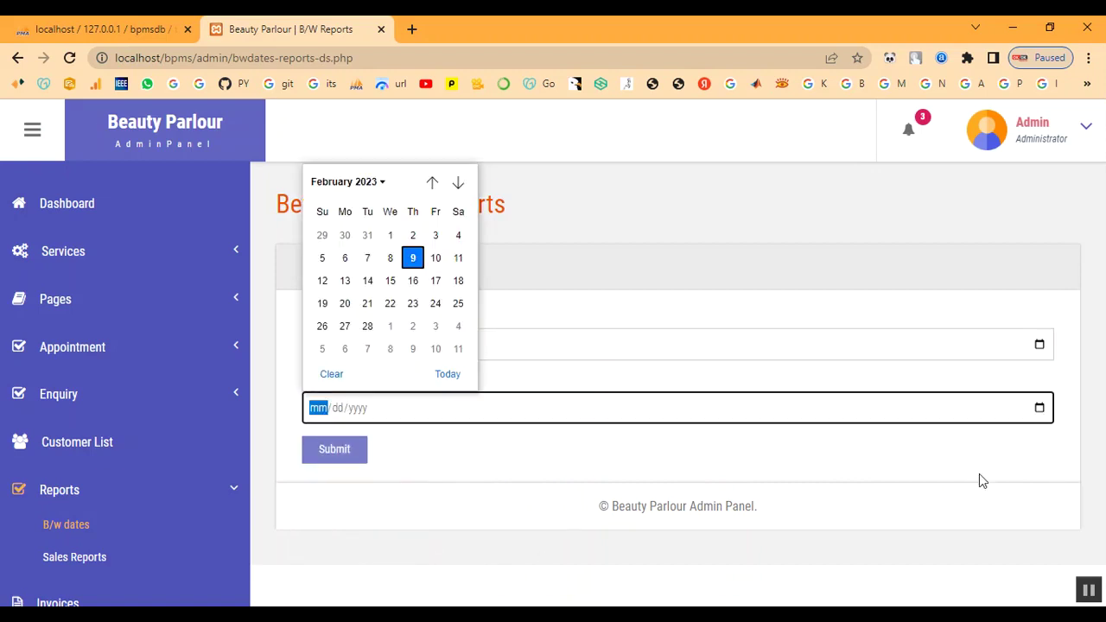
pyautogui.click(368, 323)
pyautogui.click(356, 458)
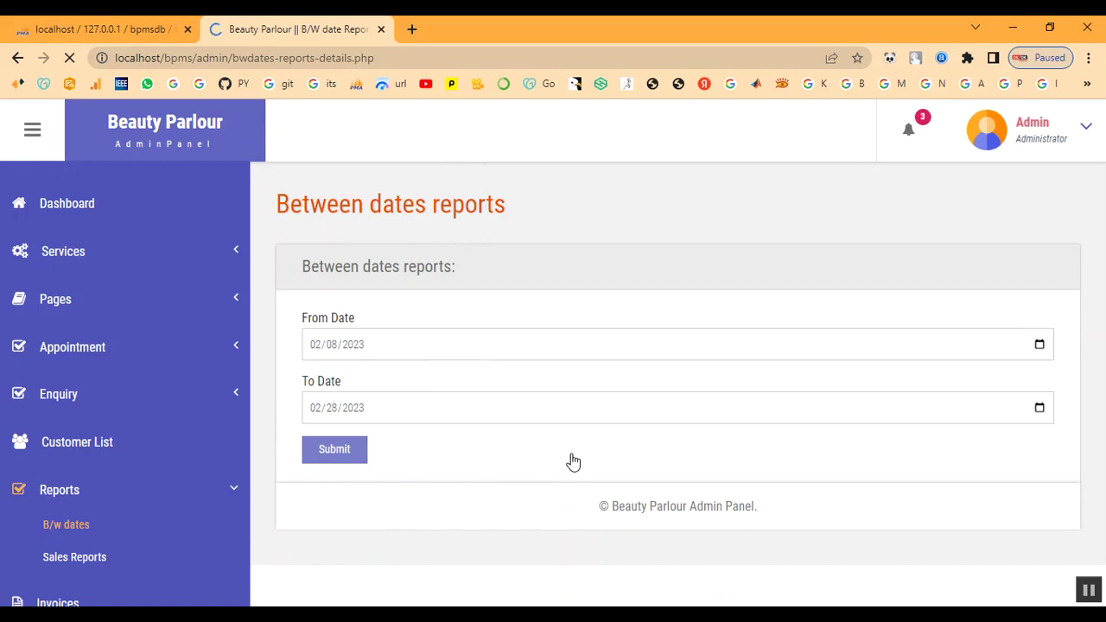
pyautogui.moveTo(398, 381); pyautogui.dragTo(828, 389)
pyautogui.click(828, 382)
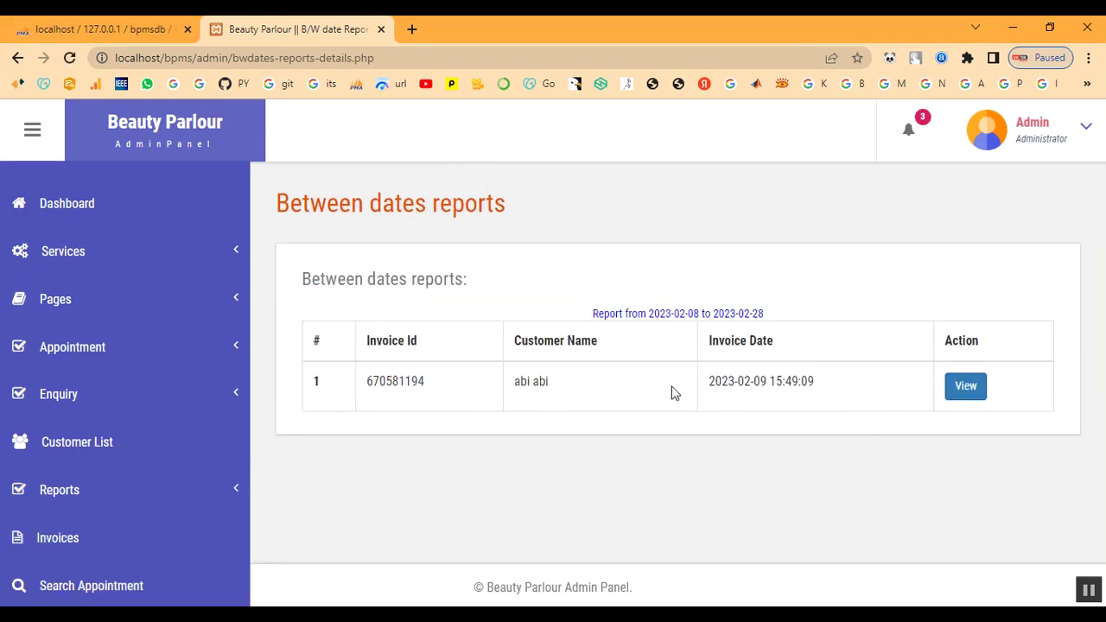
# - Bring up the Sales Reports form and its From Date picker
pyautogui.click(72, 510)
pyautogui.click(71, 556)
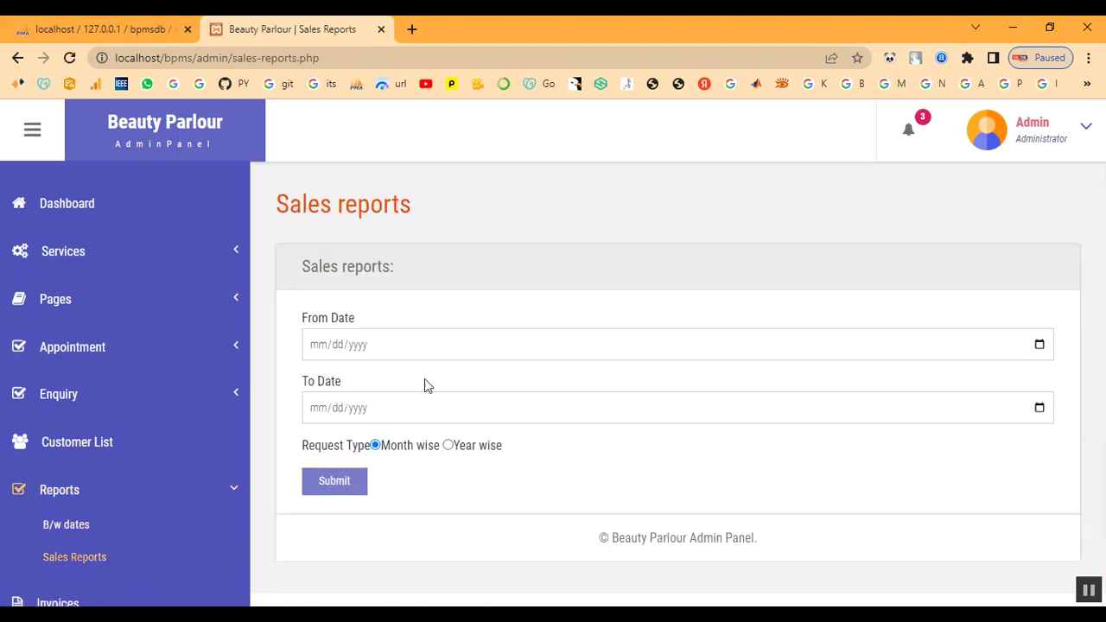
pyautogui.click(1040, 345)
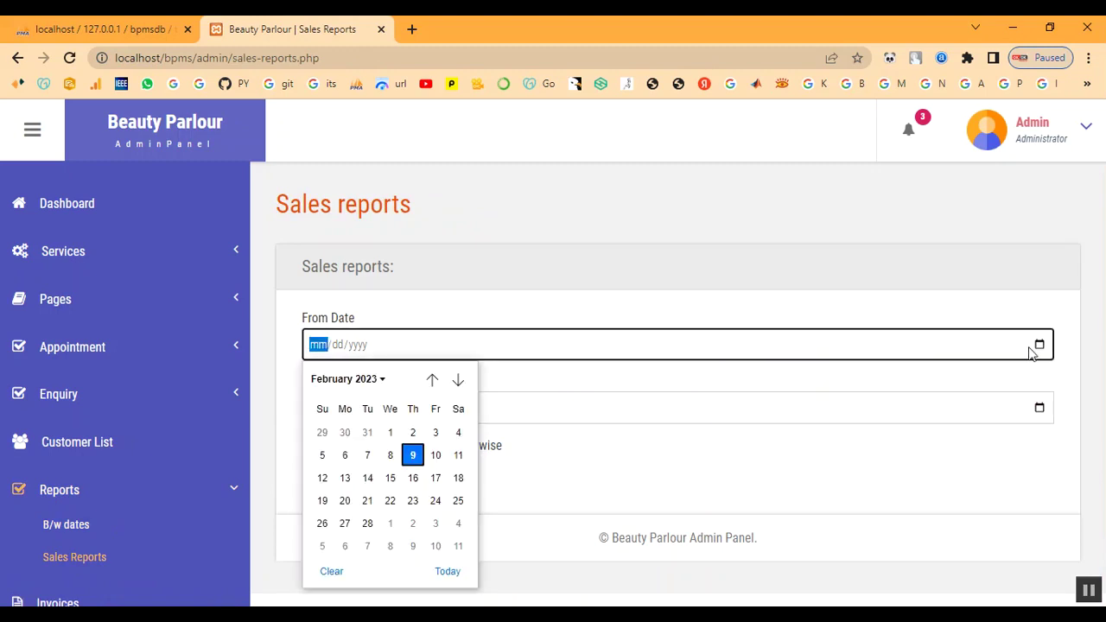
# - Generate the month-wise sales report for 02/02/2023–02/28/2023, totalling 2000, then go to the dashboard
pyautogui.click(407, 438)
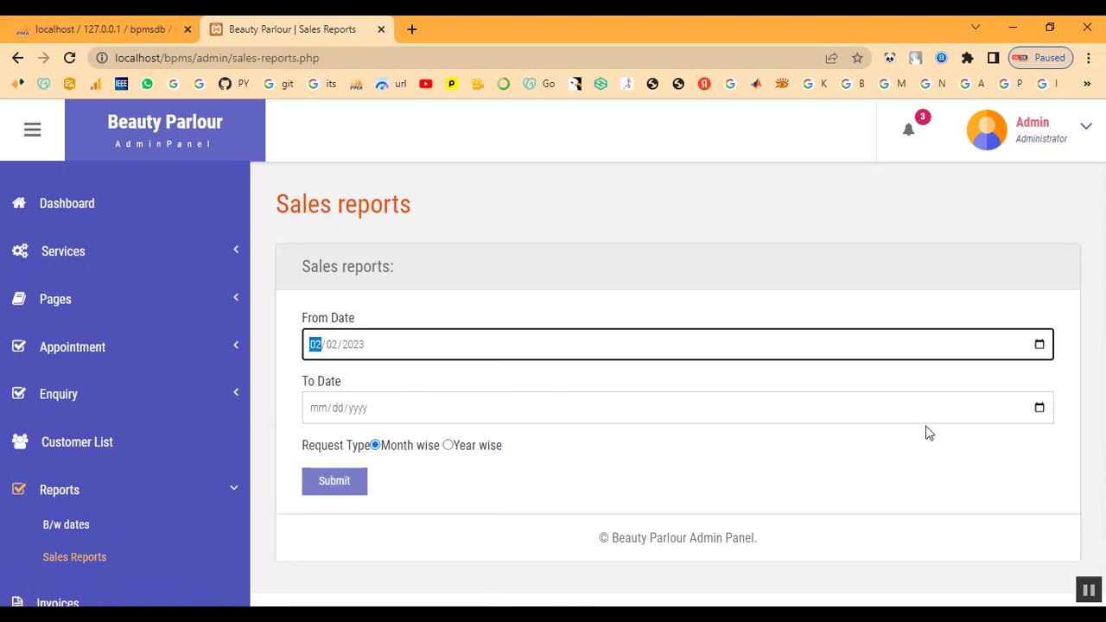
pyautogui.click(1039, 407)
pyautogui.click(366, 325)
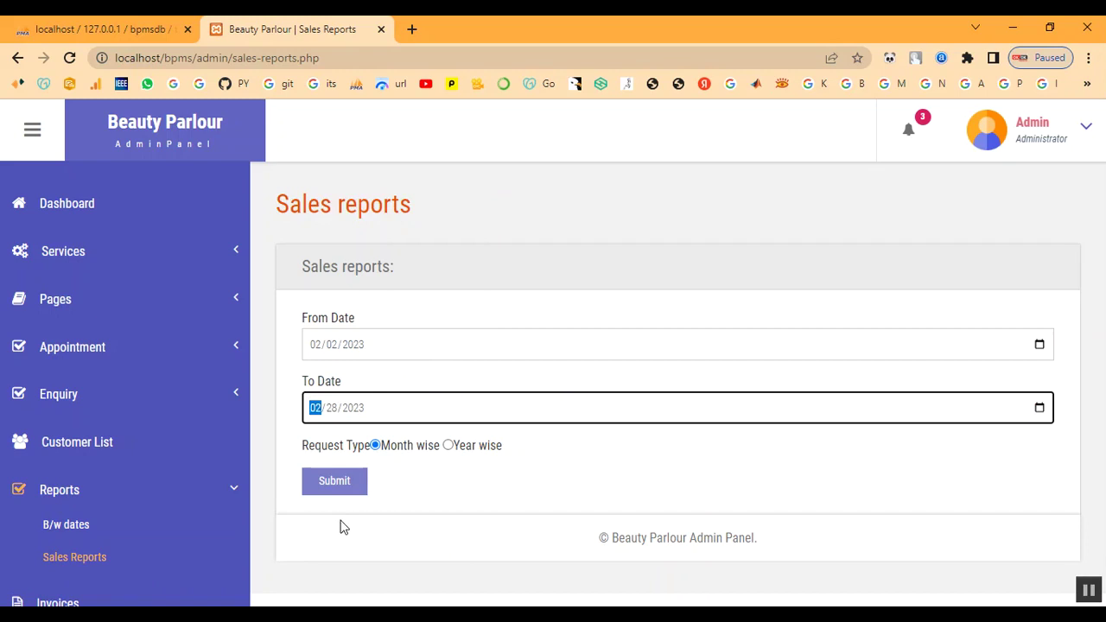
pyautogui.click(341, 489)
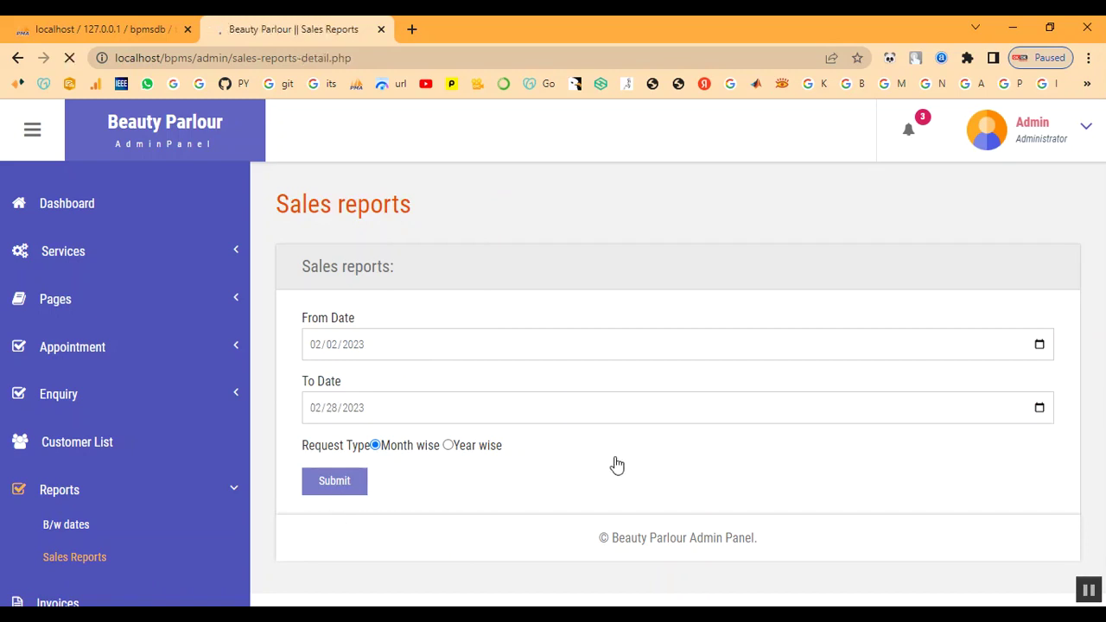
pyautogui.moveTo(848, 434); pyautogui.dragTo(895, 464)
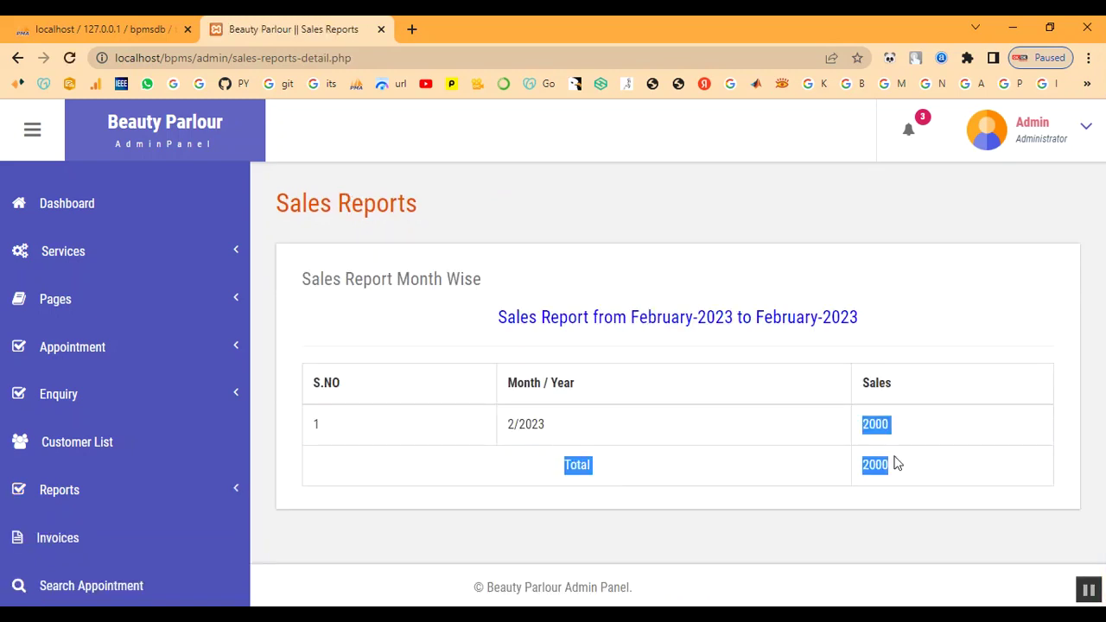
pyautogui.click(918, 489)
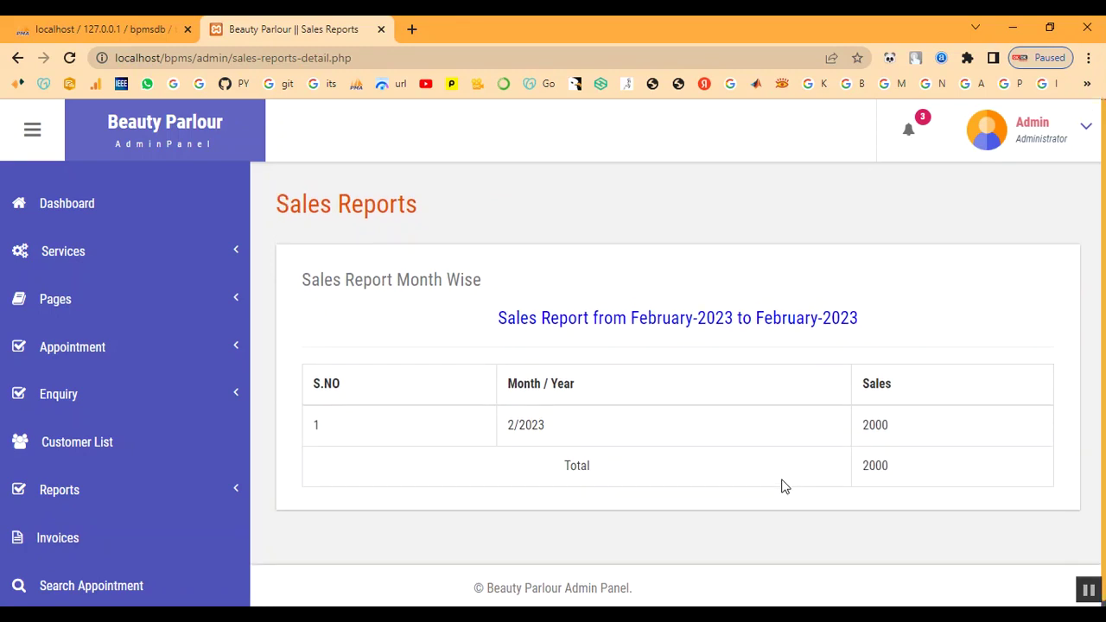
pyautogui.click(89, 212)
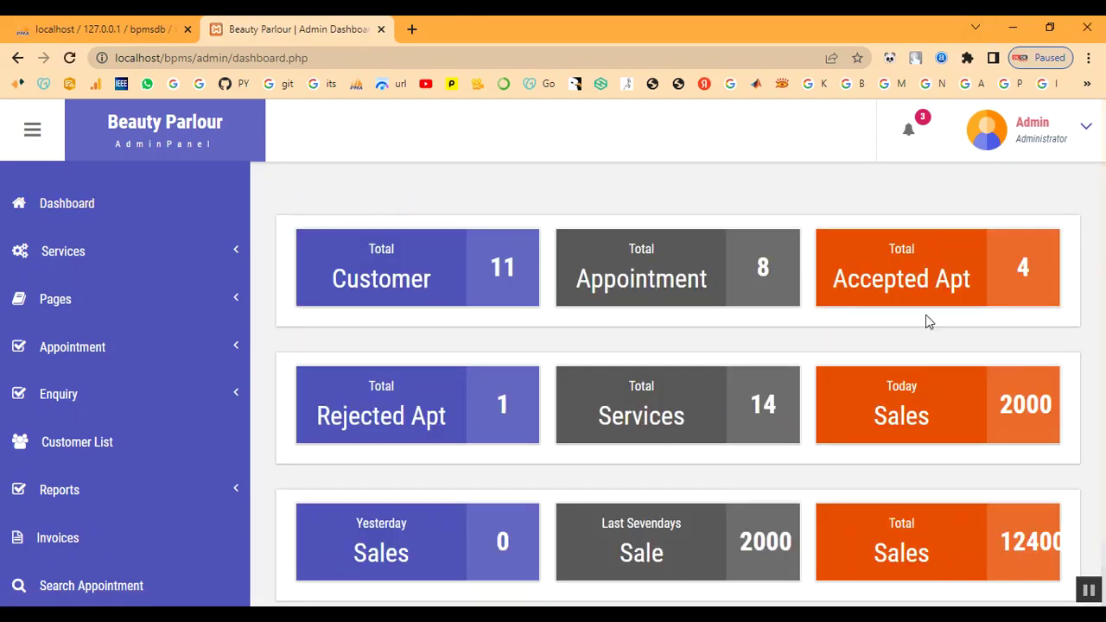
pyautogui.scroll(-1, 926, 364)
# - Note the 12400 total sales, log out from the Admin menu, and choose Back to Home
pyautogui.scroll(-1, 926, 364)
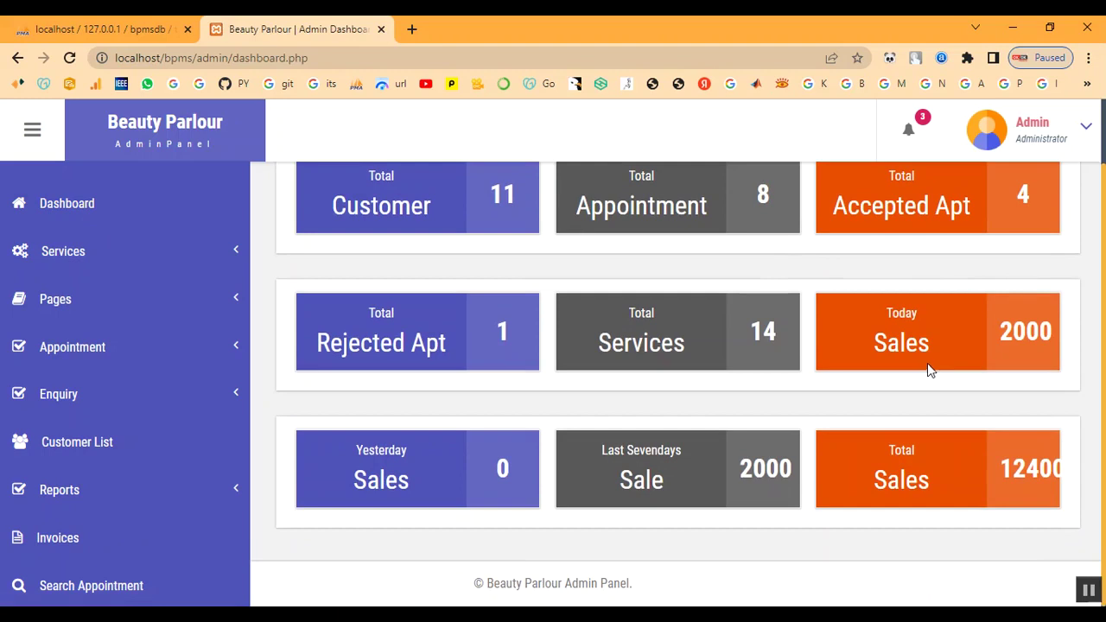
pyautogui.click(1050, 141)
pyautogui.moveTo(1000, 467); pyautogui.dragTo(1068, 469)
pyautogui.click(1041, 140)
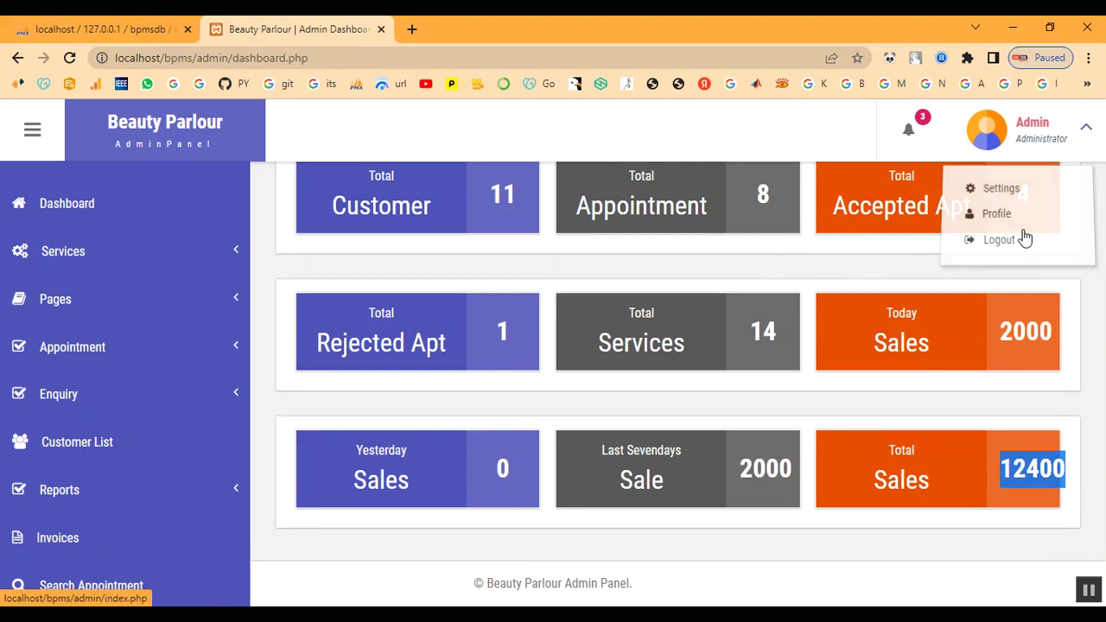
pyautogui.click(1000, 240)
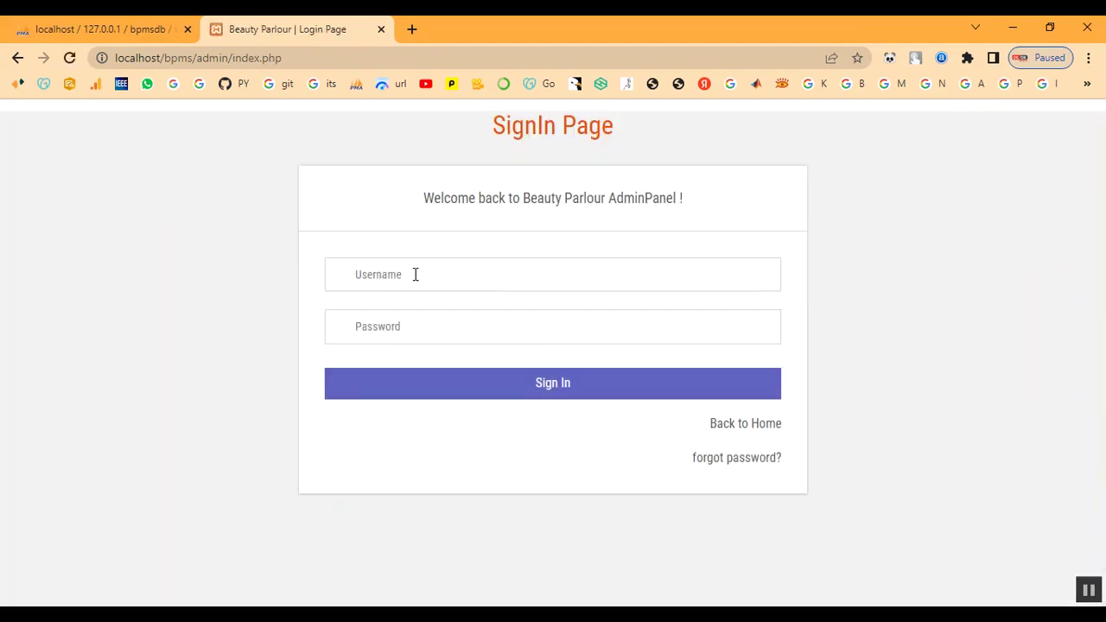
pyautogui.click(415, 274)
pyautogui.click(771, 429)
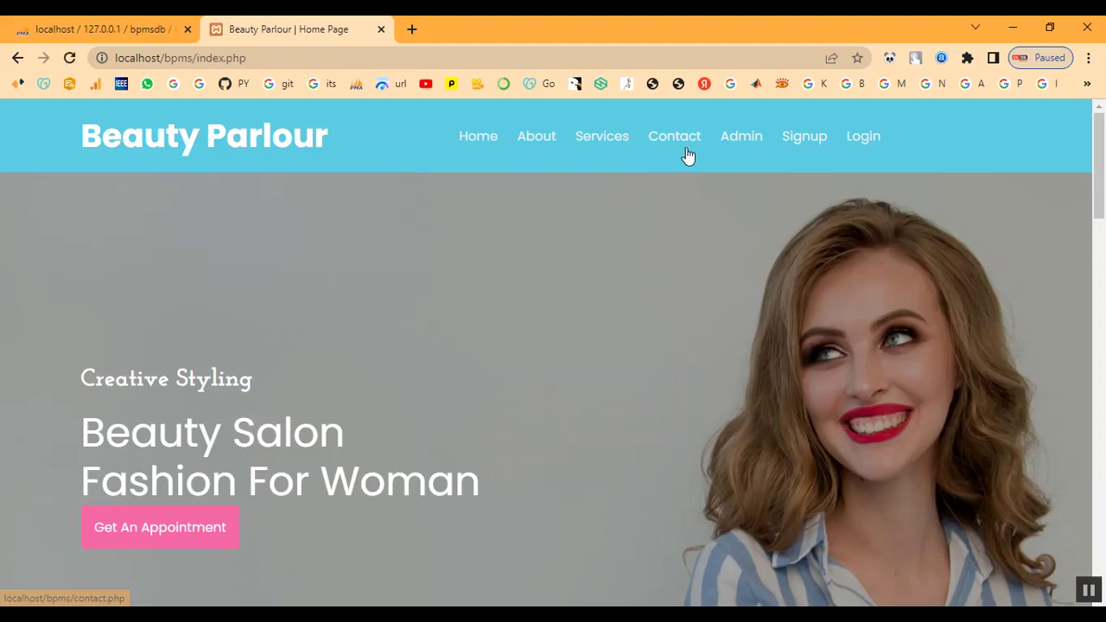
# - On the customer Login page, enter the registered e-mail address and the account password
pyautogui.click(860, 140)
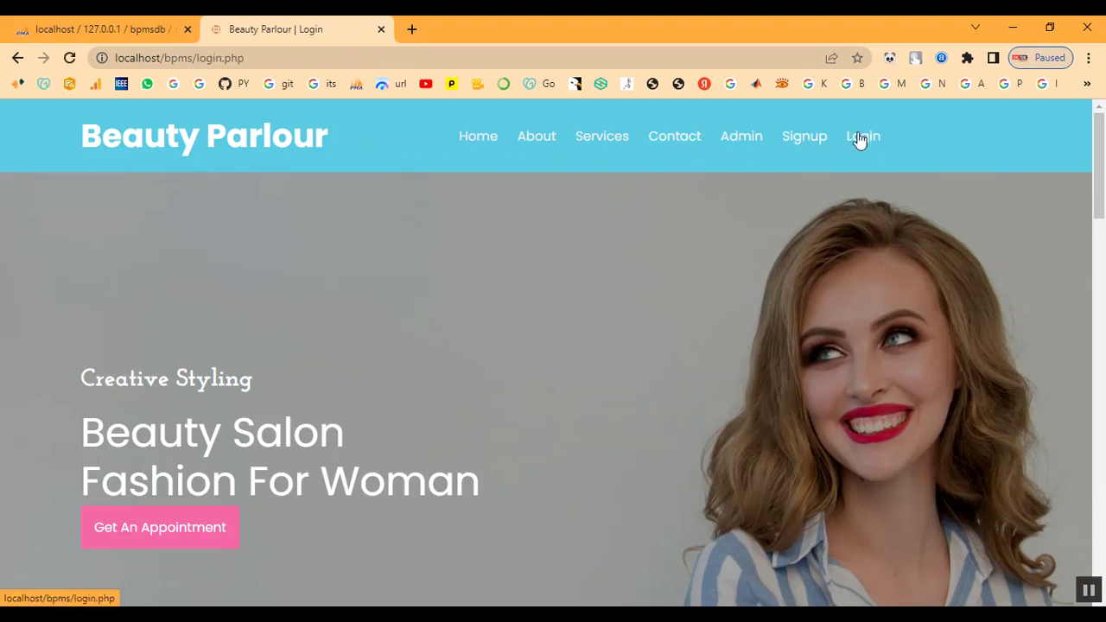
pyautogui.scroll(-2, 545, 428)
pyautogui.click(628, 346)
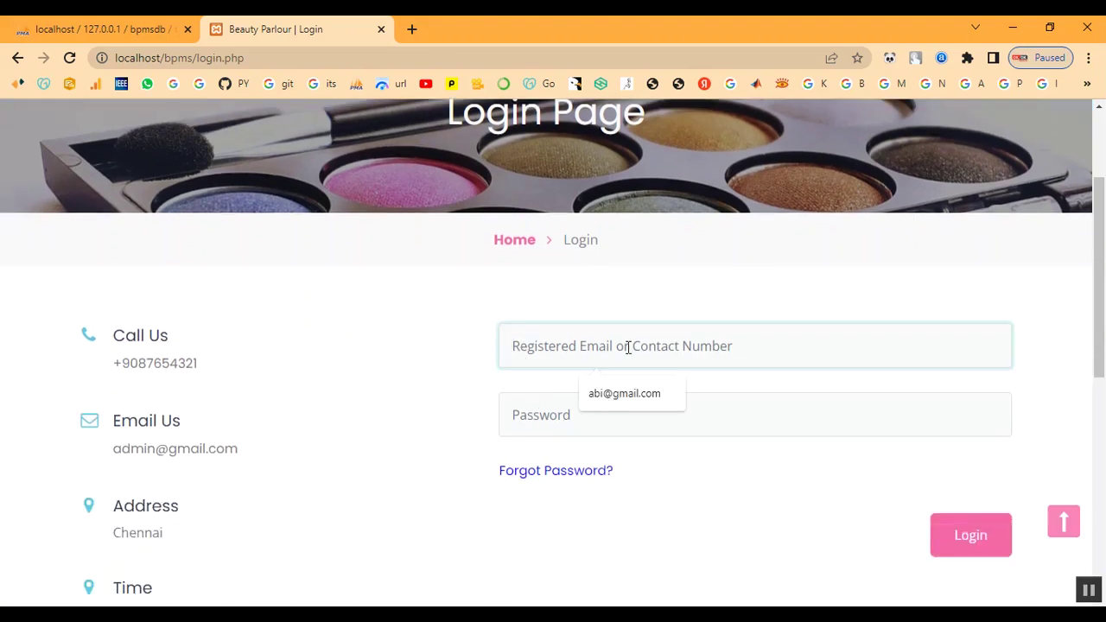
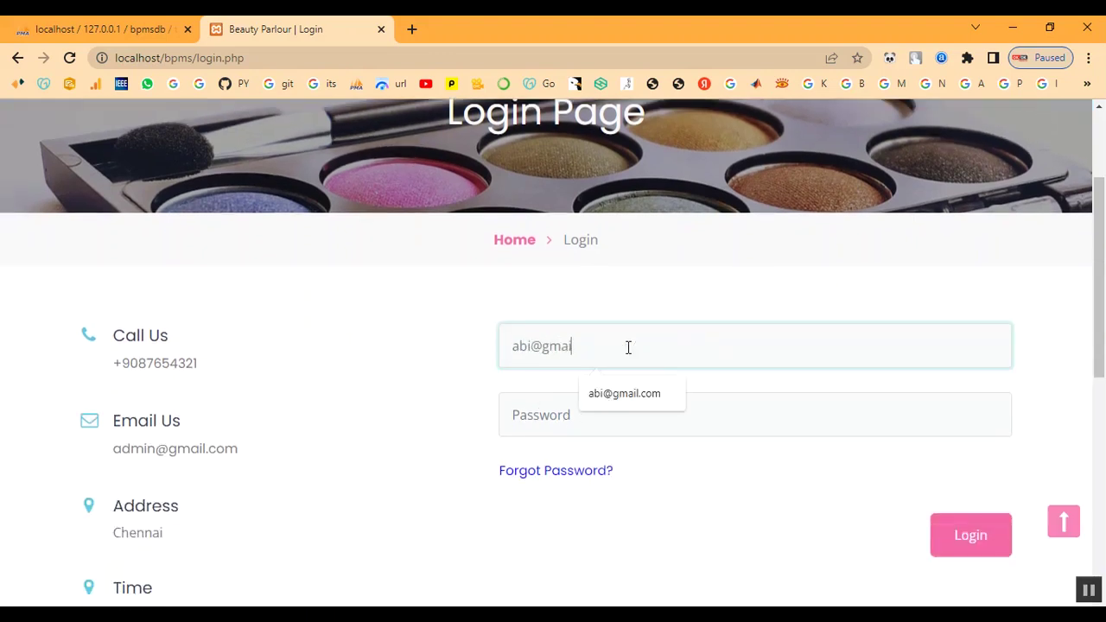
pyautogui.press('Tab')
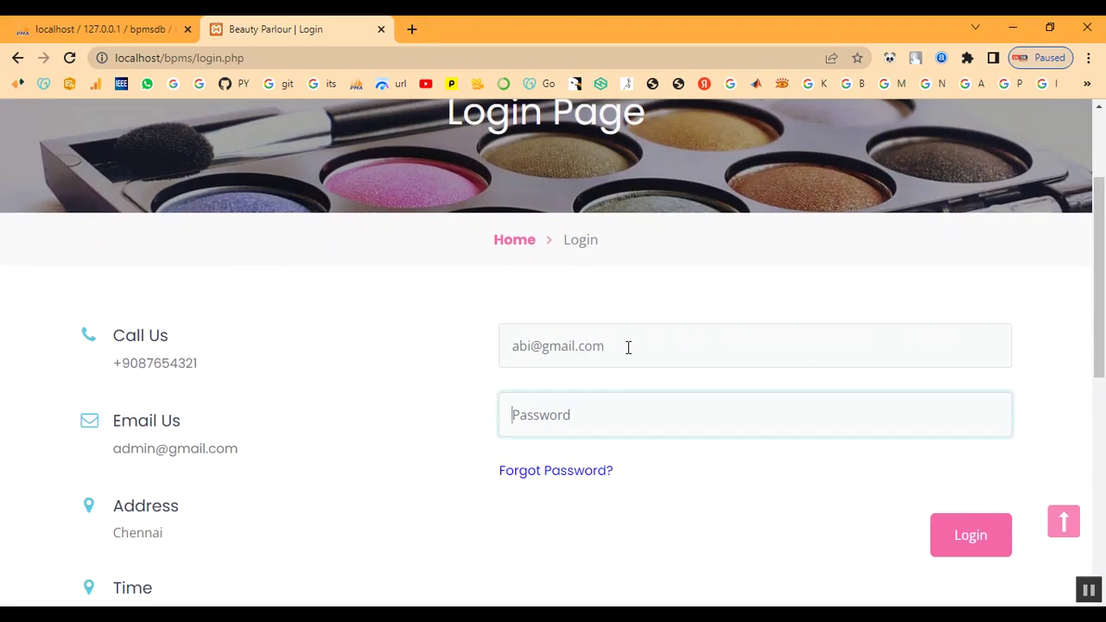
pyautogui.write('ab')
# - Log in as the customer and view the booked appointment's details, status Selected
pyautogui.click(959, 537)
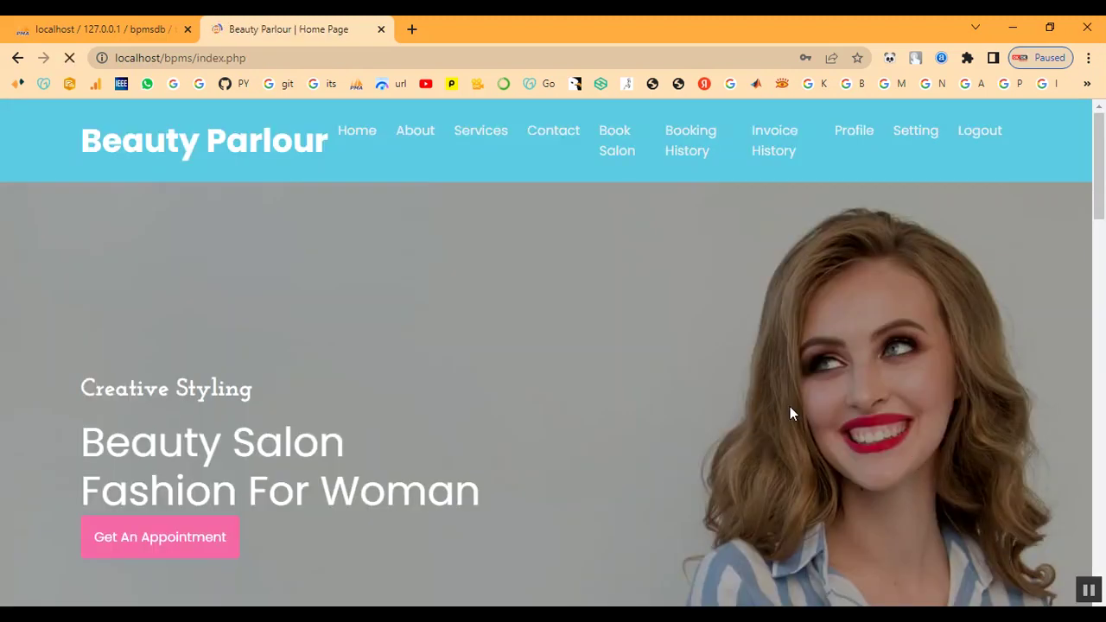
pyautogui.click(676, 151)
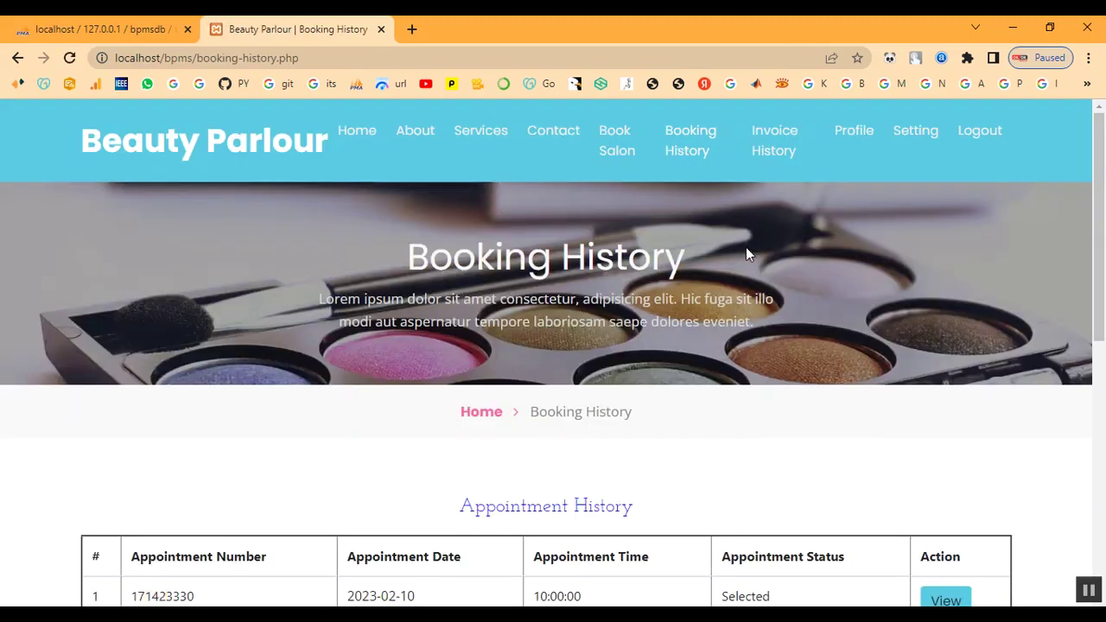
pyautogui.scroll(-2, 778, 303)
pyautogui.scroll(-1, 798, 355)
pyautogui.moveTo(728, 349); pyautogui.dragTo(789, 348)
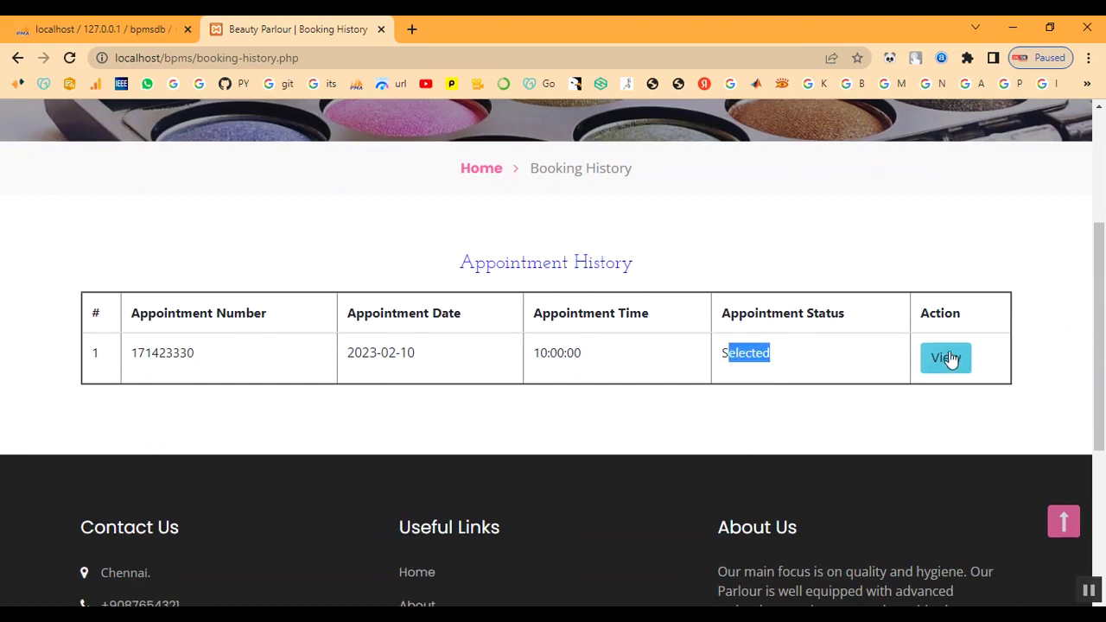
pyautogui.click(951, 358)
pyautogui.scroll(-5, 724, 423)
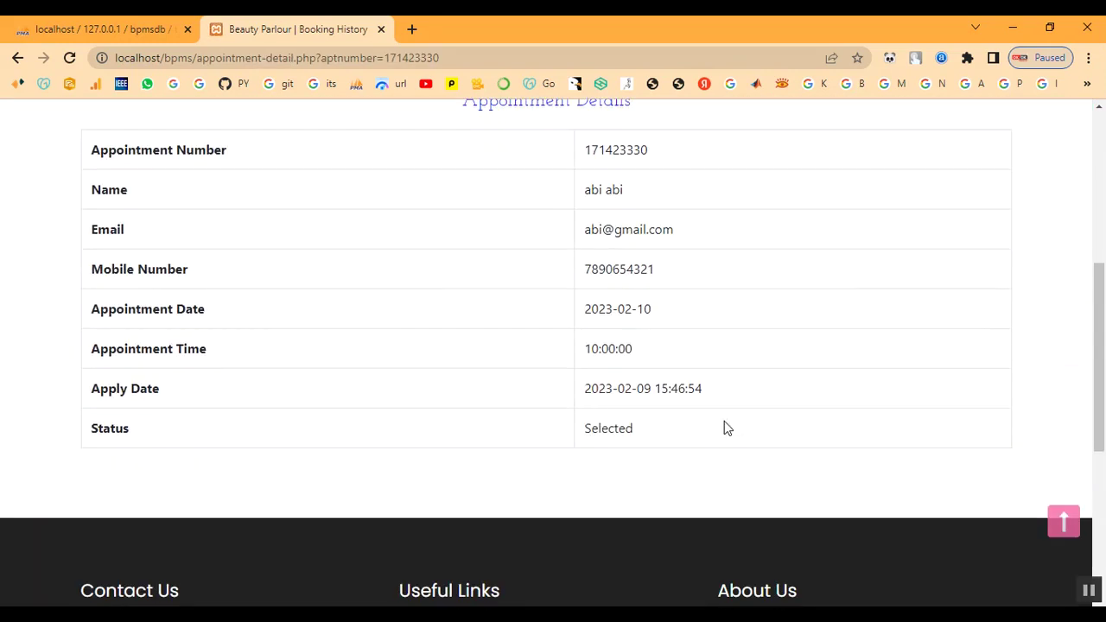
pyautogui.doubleClick(609, 432)
pyautogui.click(688, 442)
pyautogui.scroll(5, 689, 442)
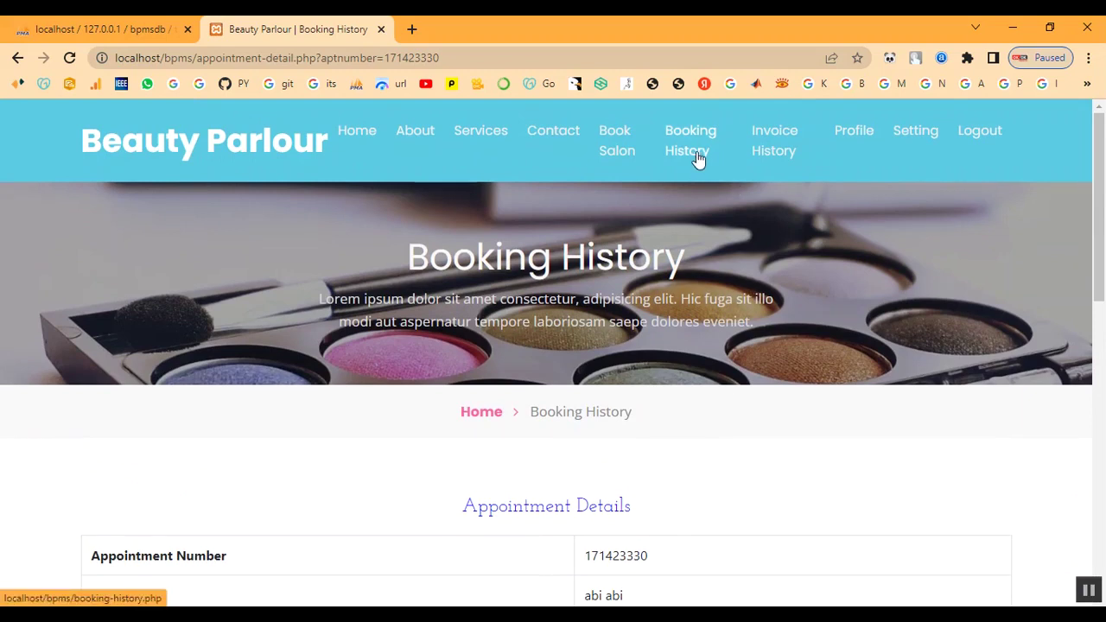
# - View the invoice history's Keratin Treatment invoice with its 2000 grand total
pyautogui.click(772, 156)
pyautogui.scroll(-3, 783, 357)
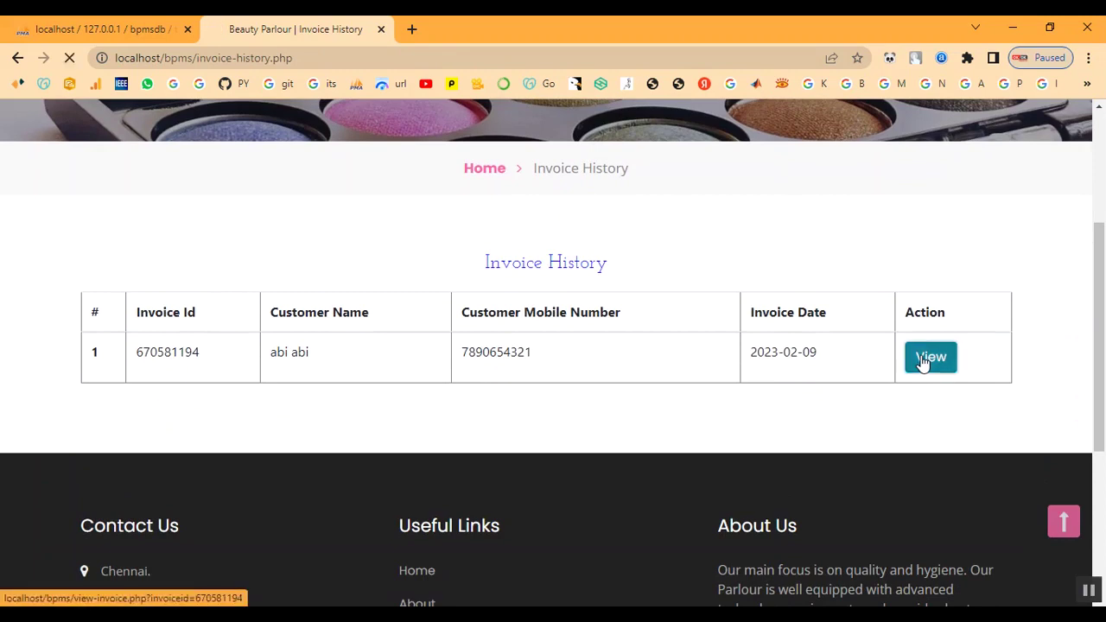
pyautogui.click(929, 357)
pyautogui.scroll(-3, 662, 437)
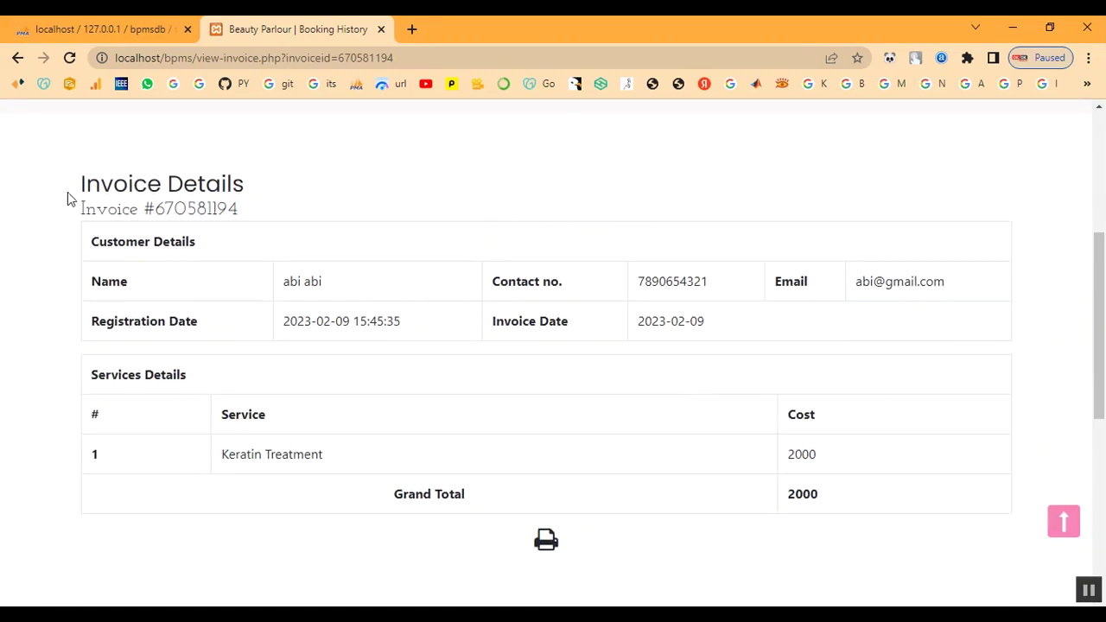
pyautogui.moveTo(81, 180); pyautogui.dragTo(853, 581)
pyautogui.click(696, 523)
pyautogui.scroll(4, 689, 501)
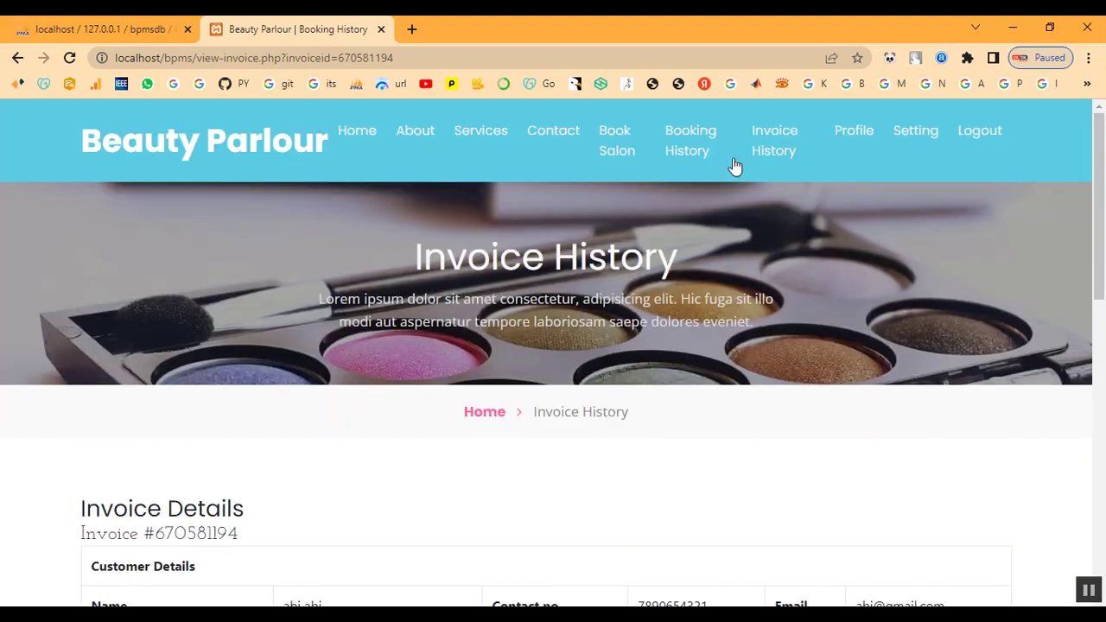
# - Return to the home page and log the customer out
pyautogui.click(336, 142)
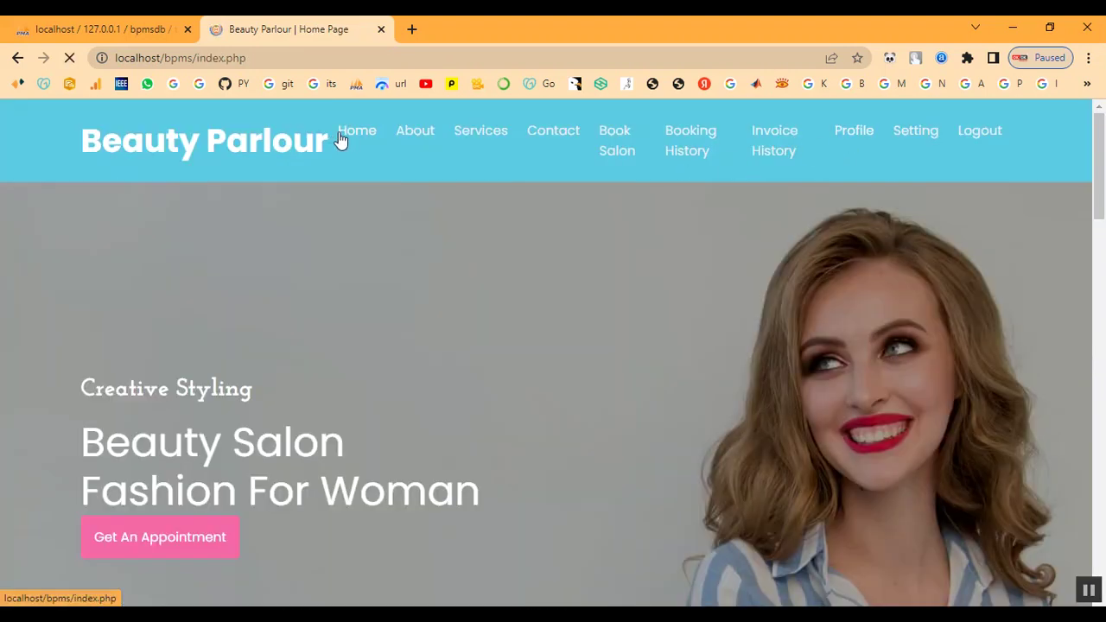
pyautogui.scroll(-15, 891, 391)
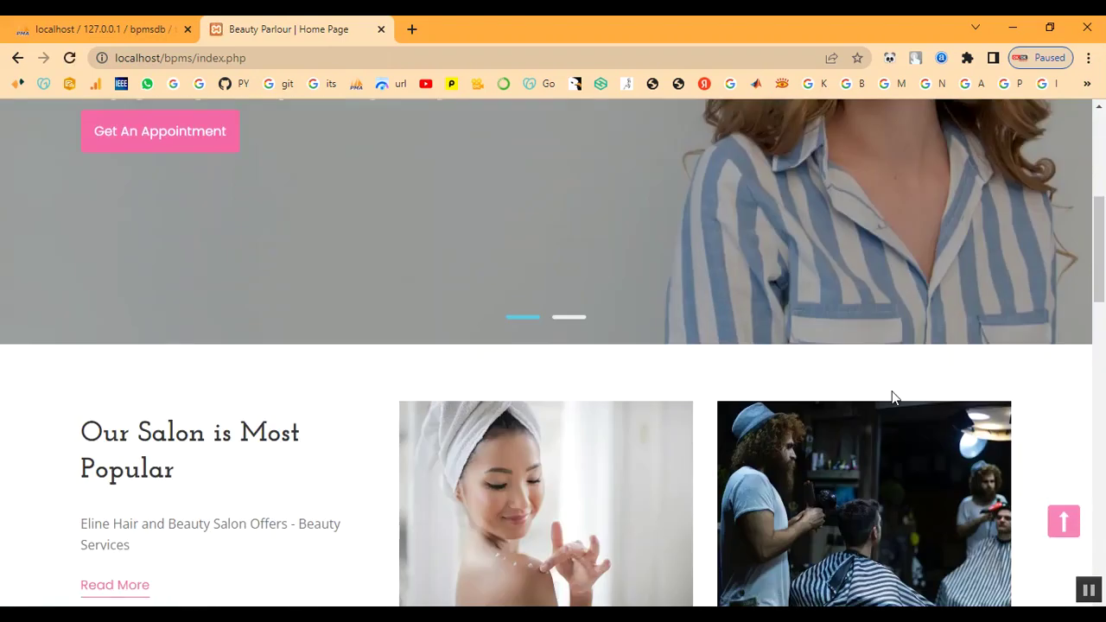
pyautogui.scroll(15, 892, 391)
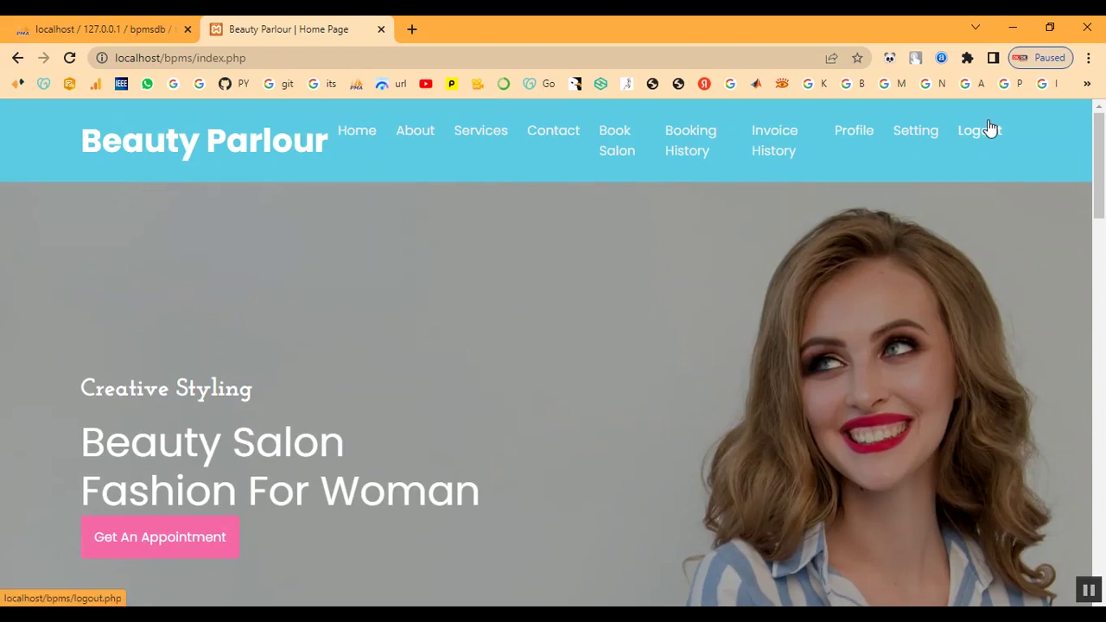
pyautogui.click(989, 130)
# - On the Contact page, fill in the customer's name, phone and e-mail fields
pyautogui.click(485, 140)
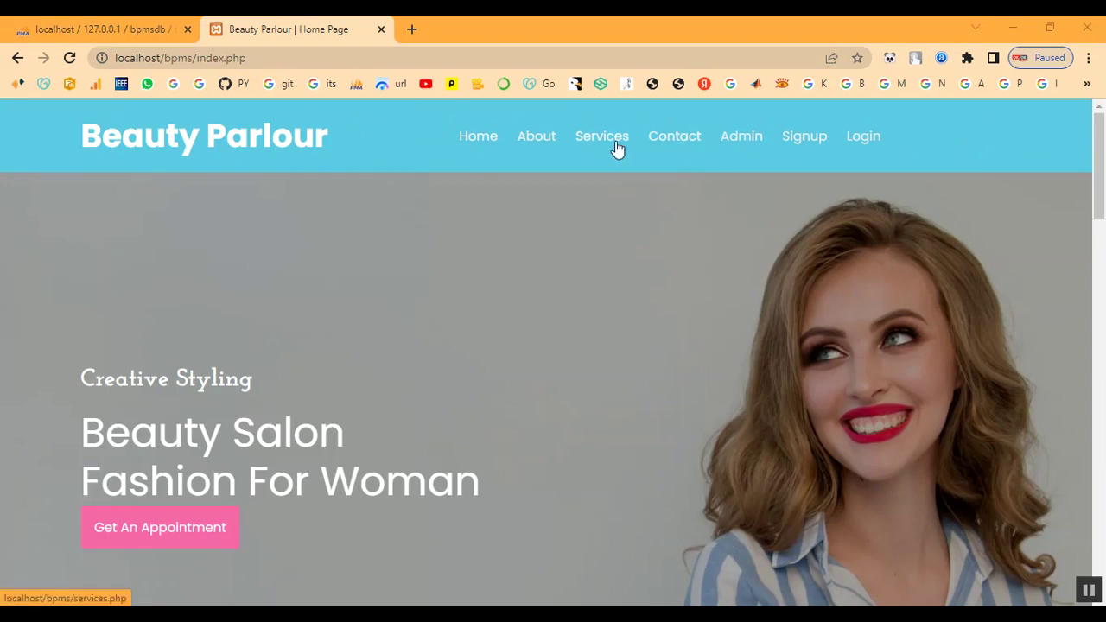
pyautogui.click(694, 143)
pyautogui.scroll(-2, 692, 311)
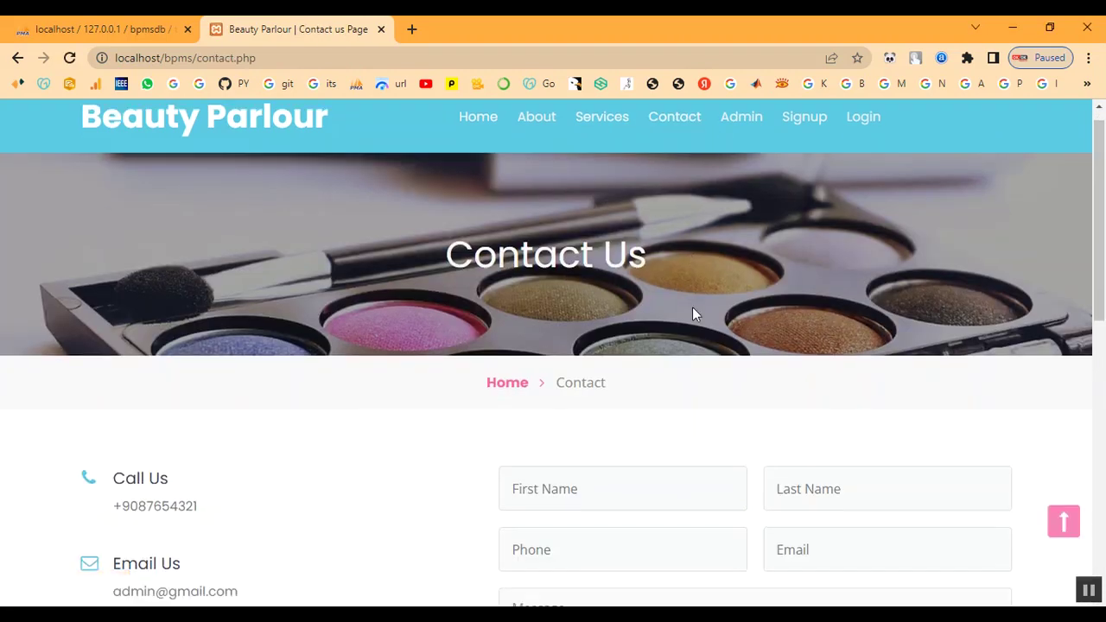
pyautogui.click(671, 335)
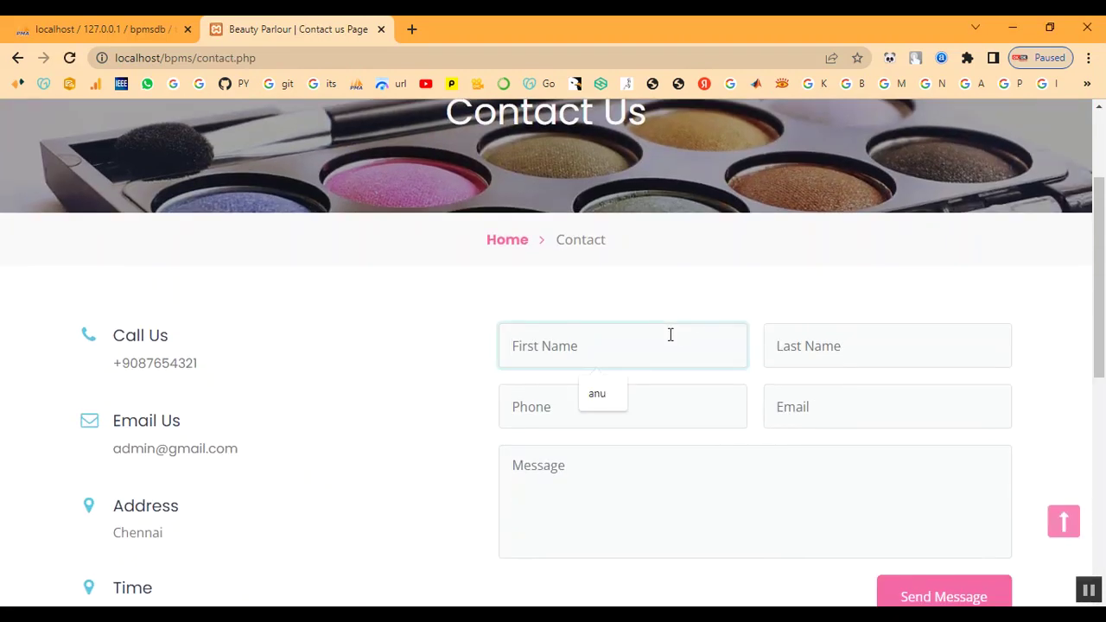
pyautogui.write('abi')
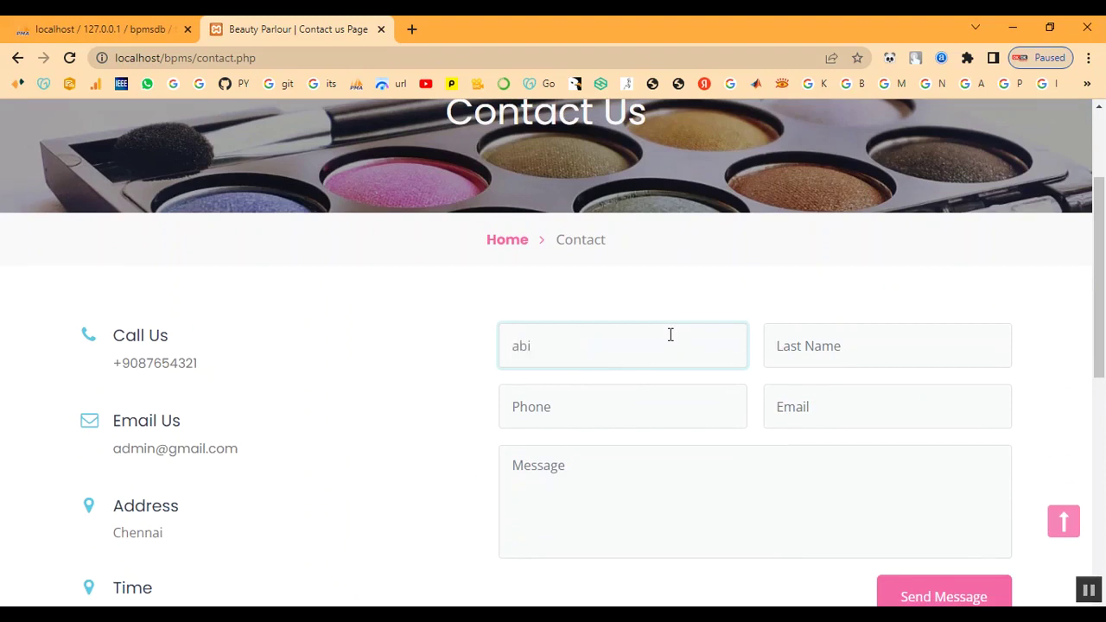
pyautogui.press('Tab')
pyautogui.write('abi')
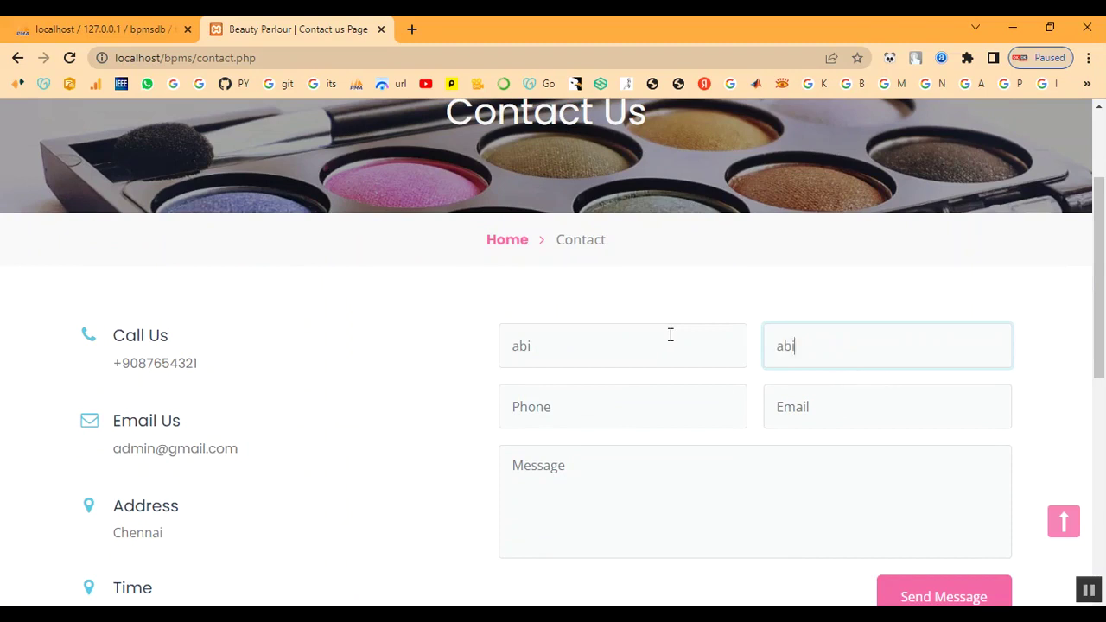
pyautogui.write('7890654321')
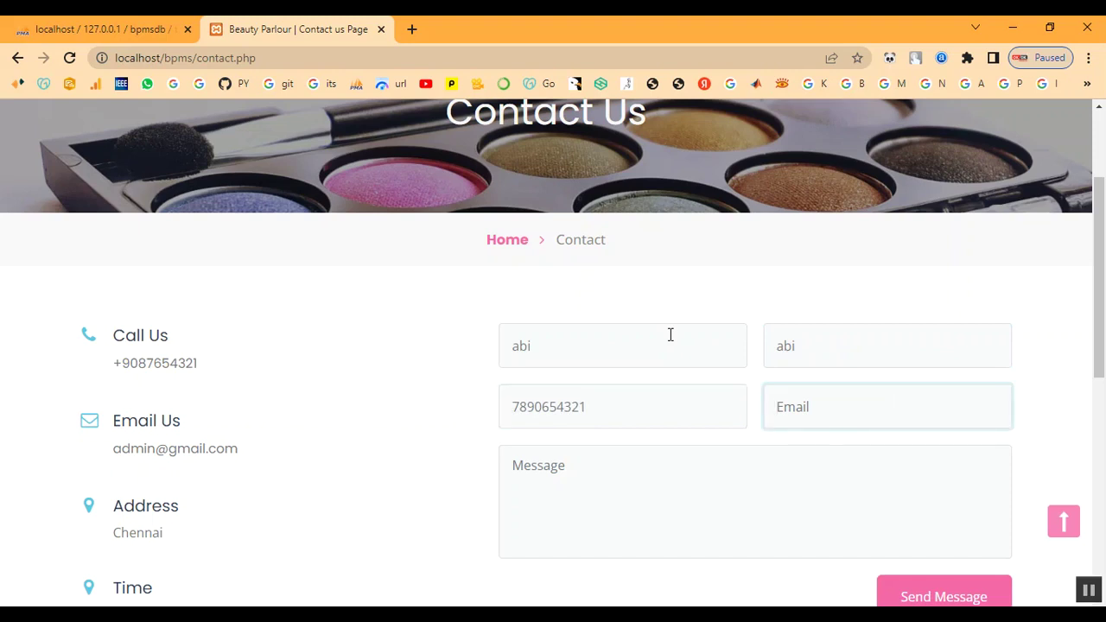
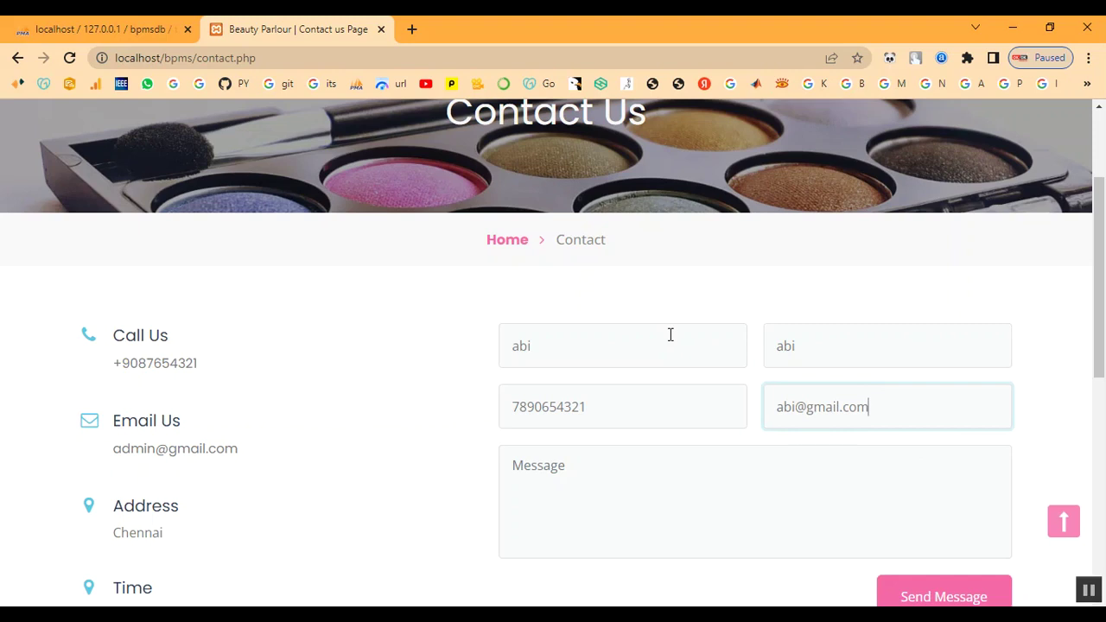
# - Write the message 'Booking for Bridal', send it, and dismiss the confirmation
pyautogui.click(665, 516)
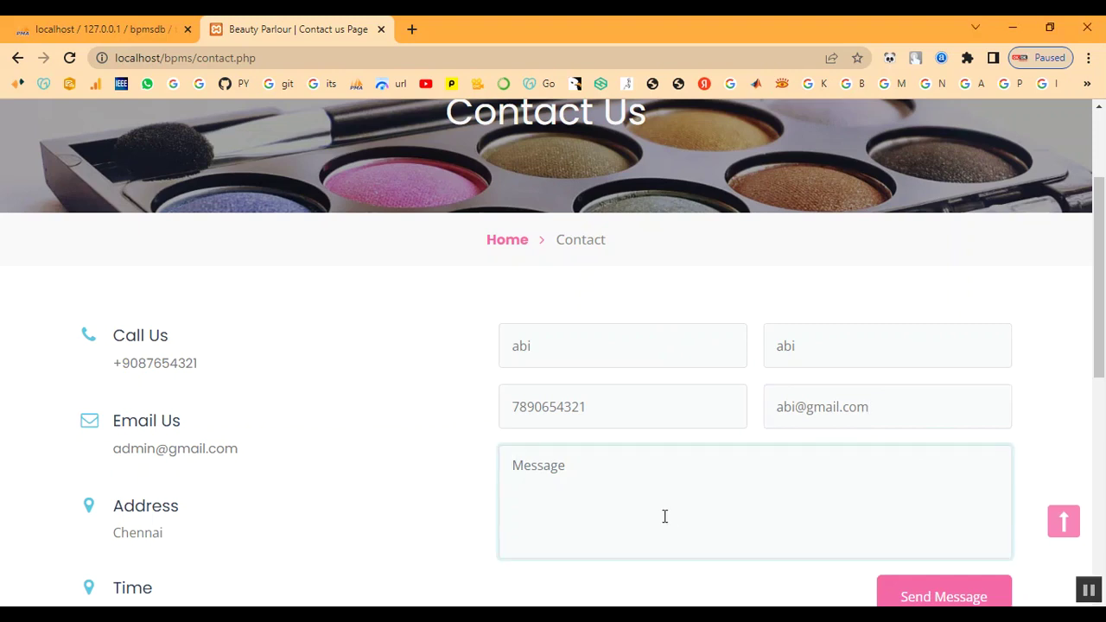
pyautogui.write('Booking for Bridal')
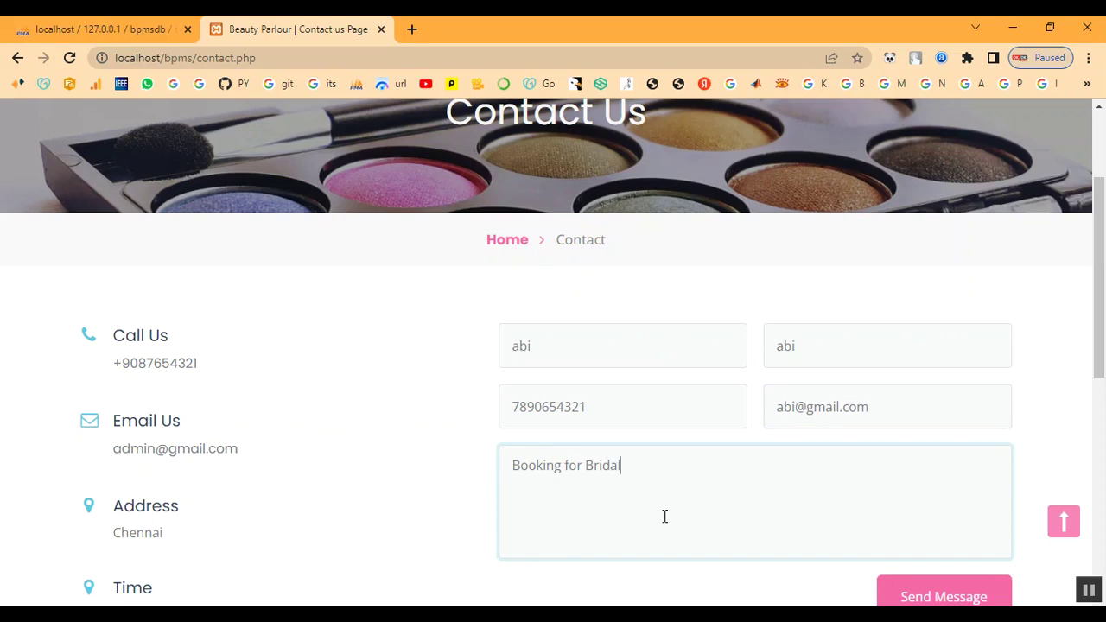
pyautogui.scroll(-2, 931, 492)
pyautogui.click(940, 441)
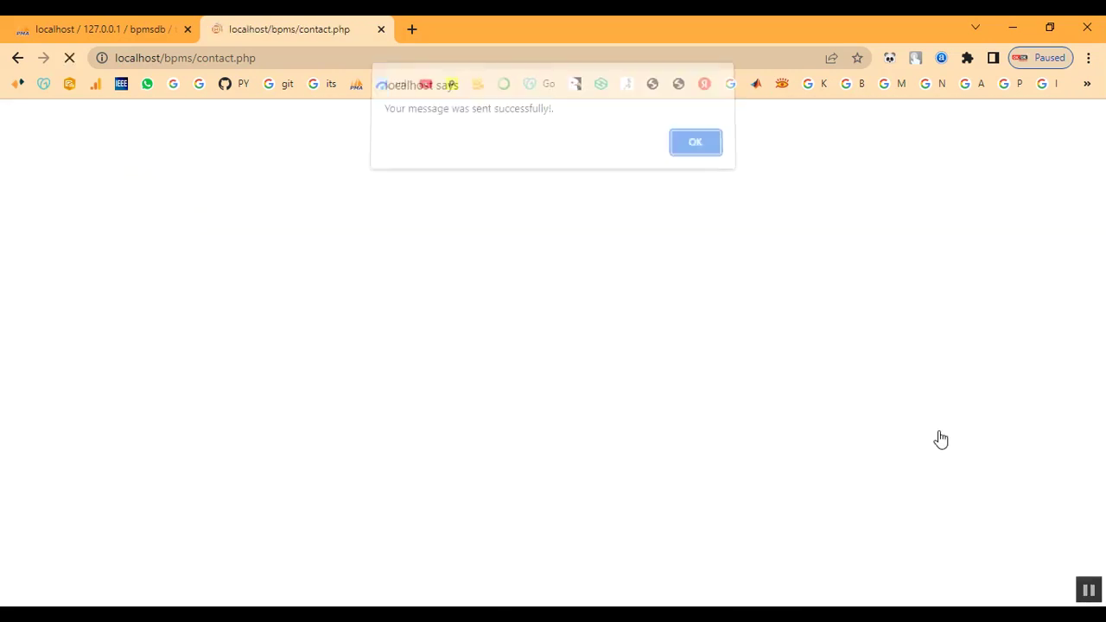
pyautogui.moveTo(417, 116); pyautogui.dragTo(688, 168)
pyautogui.click(697, 151)
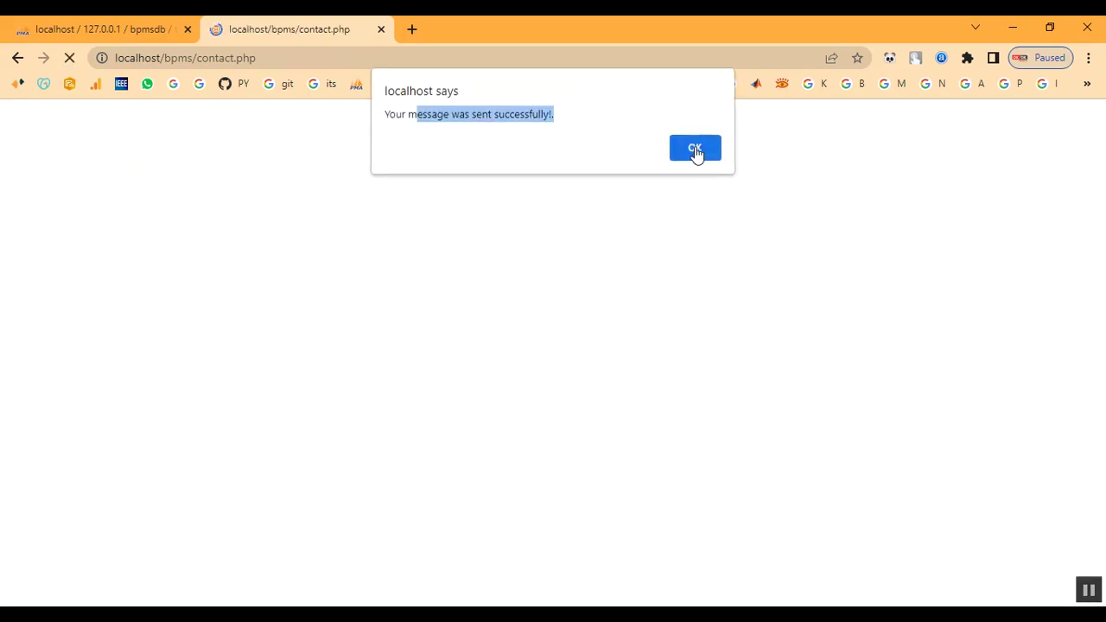
pyautogui.click(738, 138)
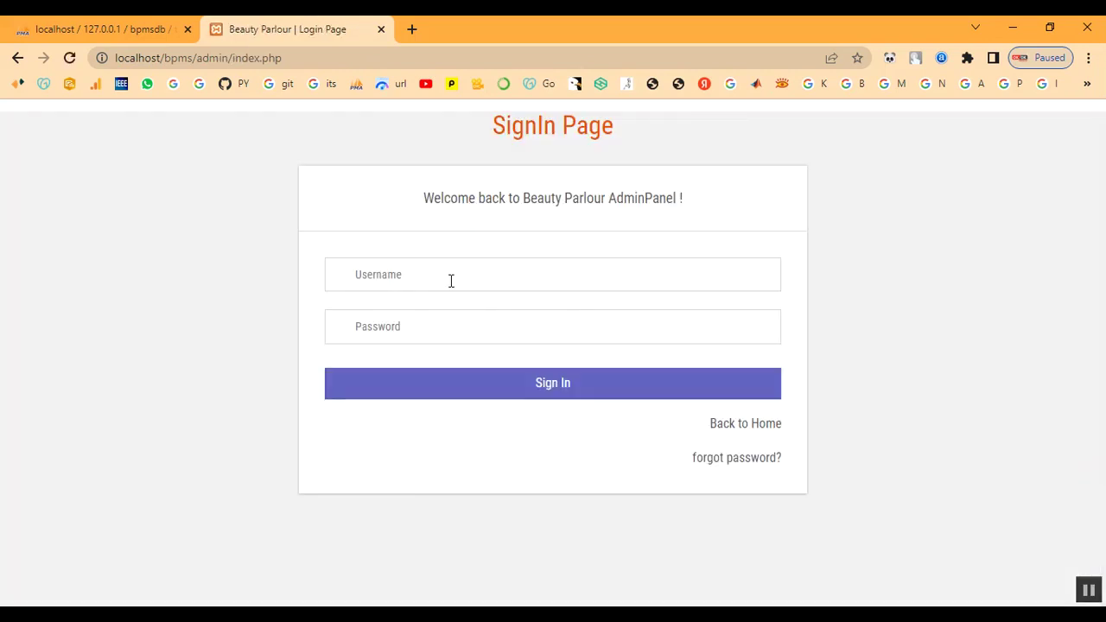
# - Sign in to the admin panel with the admin username and password
pyautogui.click(451, 280)
pyautogui.write('admin')
pyautogui.press('Tab')
pyautogui.write('Te')
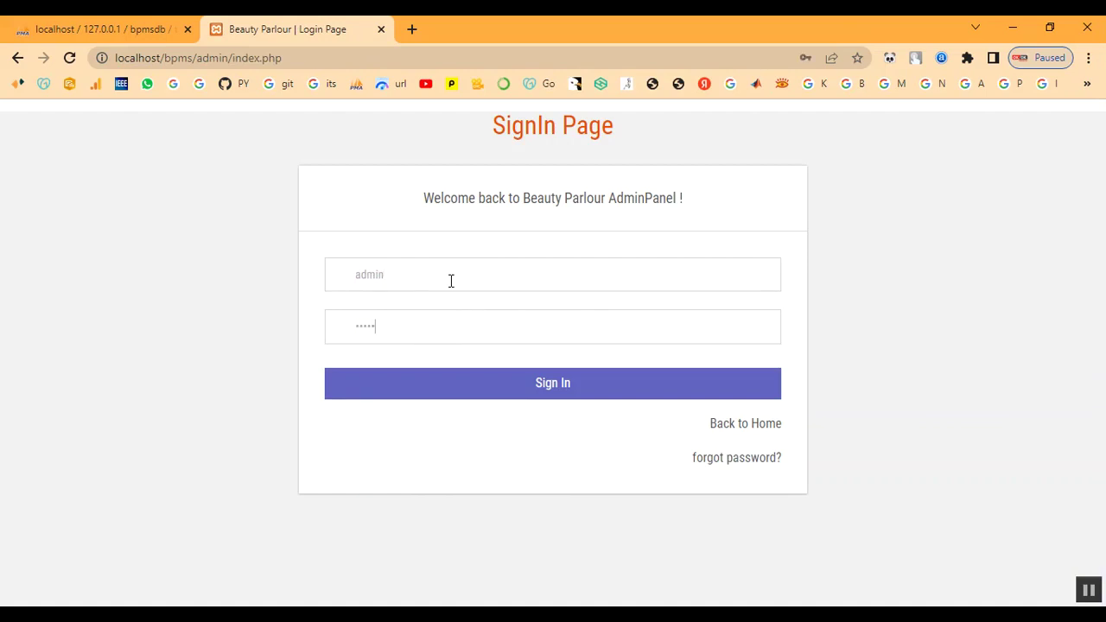
pyautogui.click(452, 398)
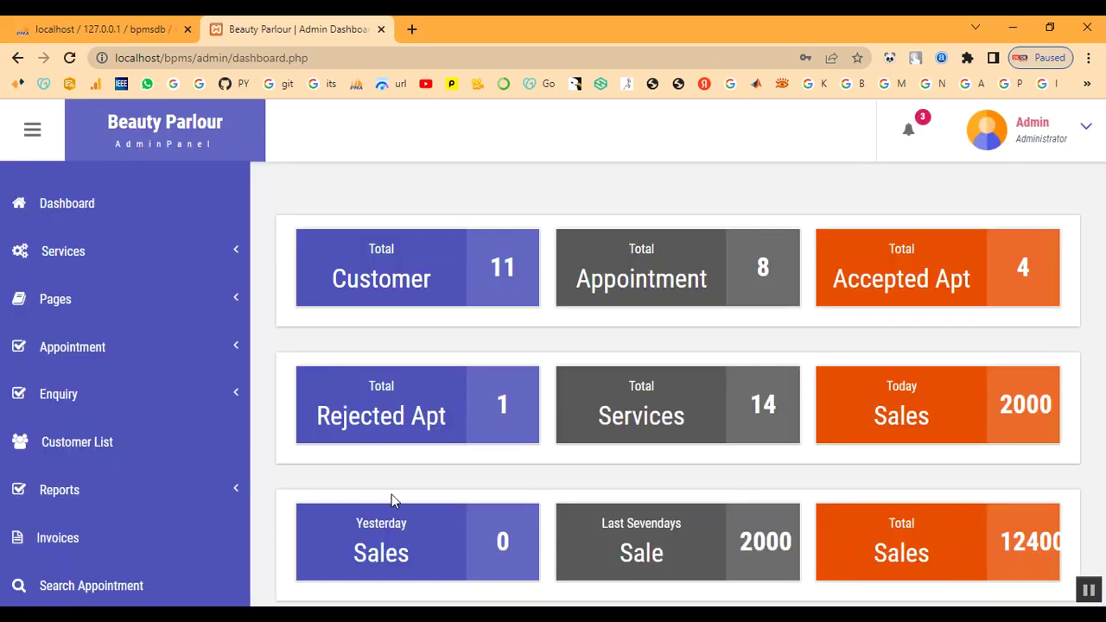
# - View the details of the new Booking for Bridal enquiry under Unread Enquiry
pyautogui.click(100, 490)
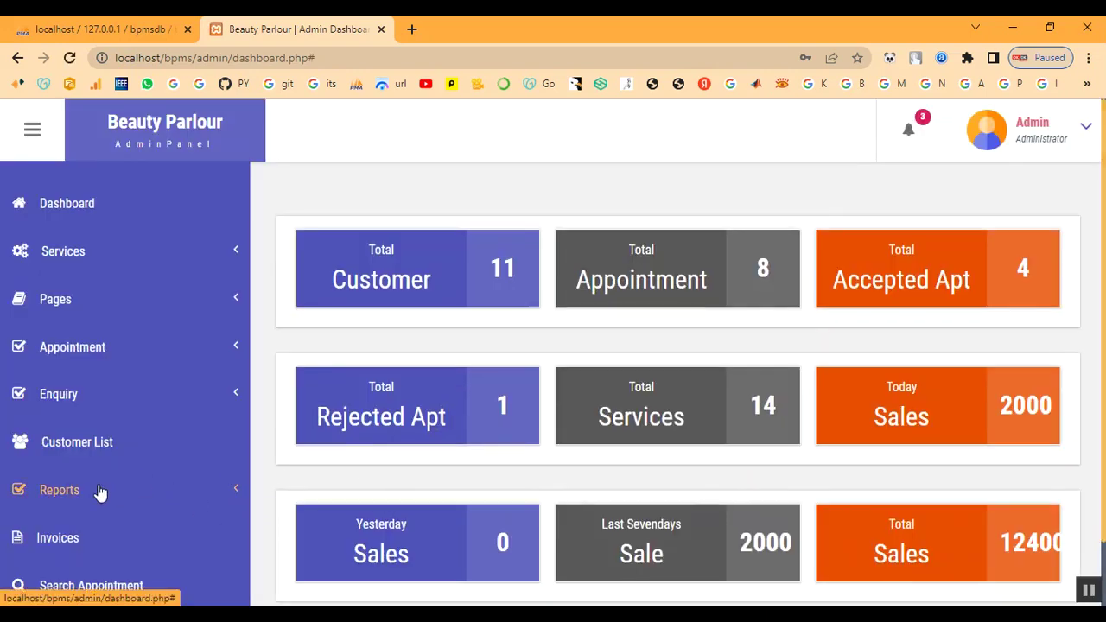
pyautogui.click(78, 399)
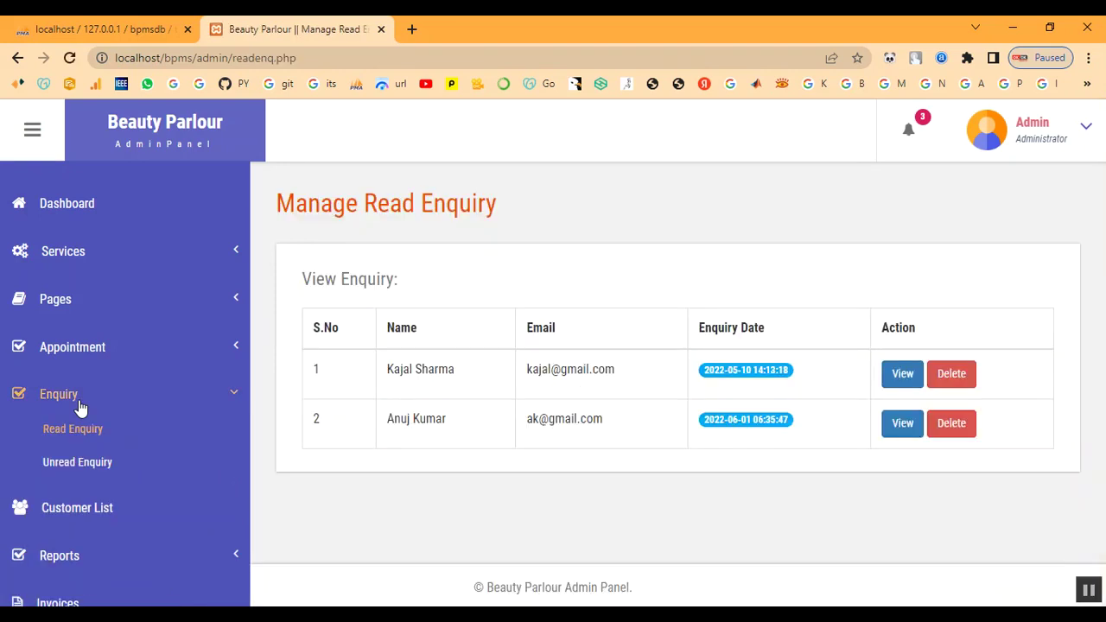
pyautogui.click(61, 467)
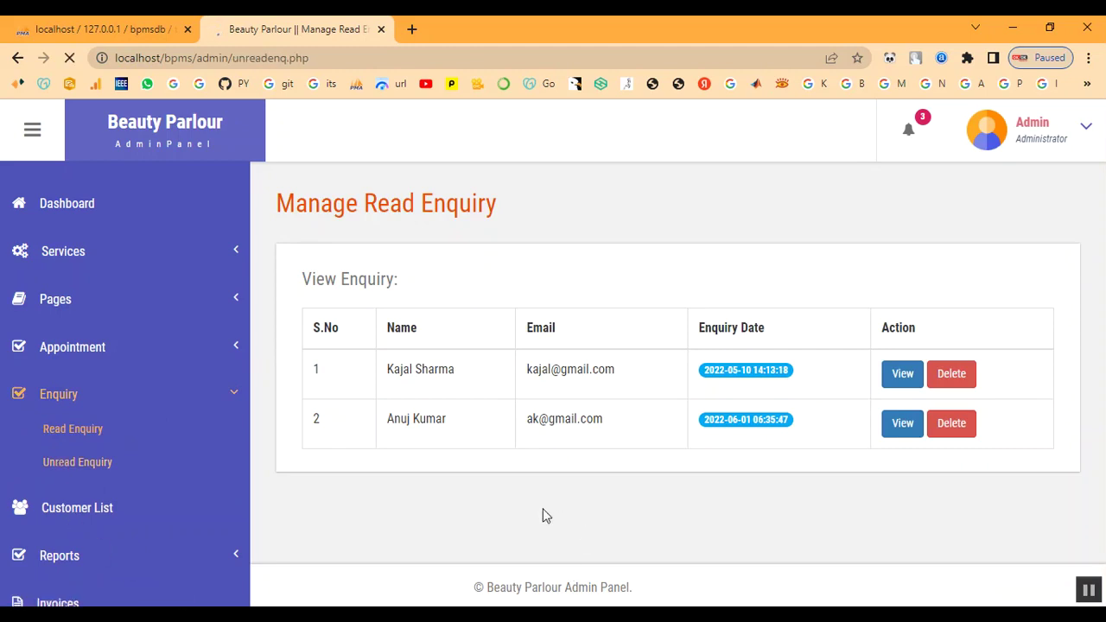
pyautogui.moveTo(501, 421); pyautogui.dragTo(611, 430)
pyautogui.click(680, 444)
pyautogui.click(890, 425)
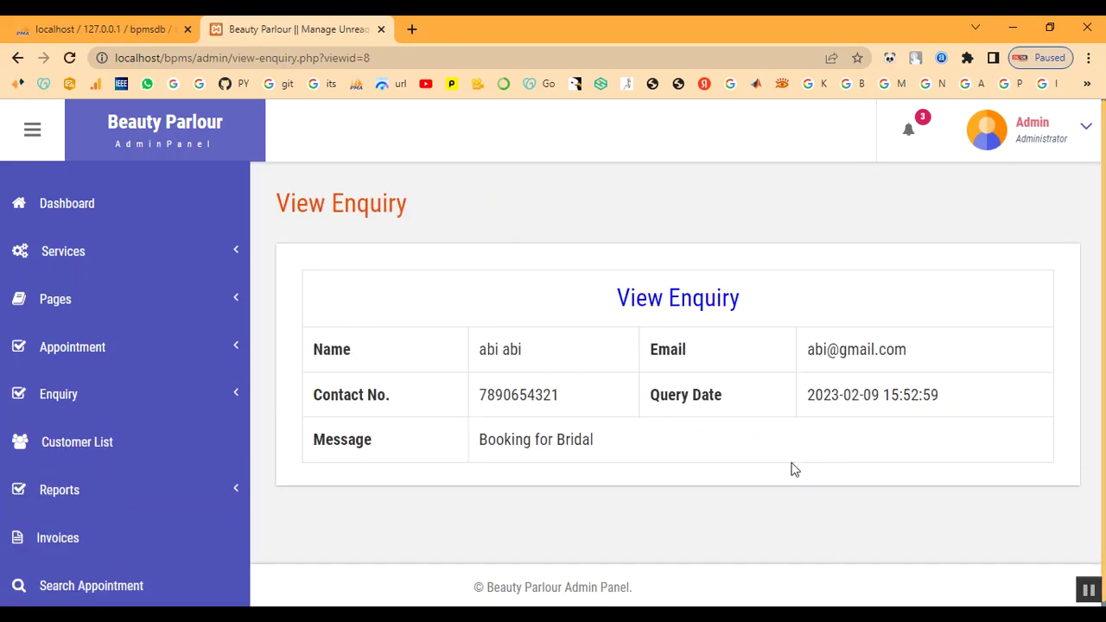
pyautogui.scroll(-1, 720, 440)
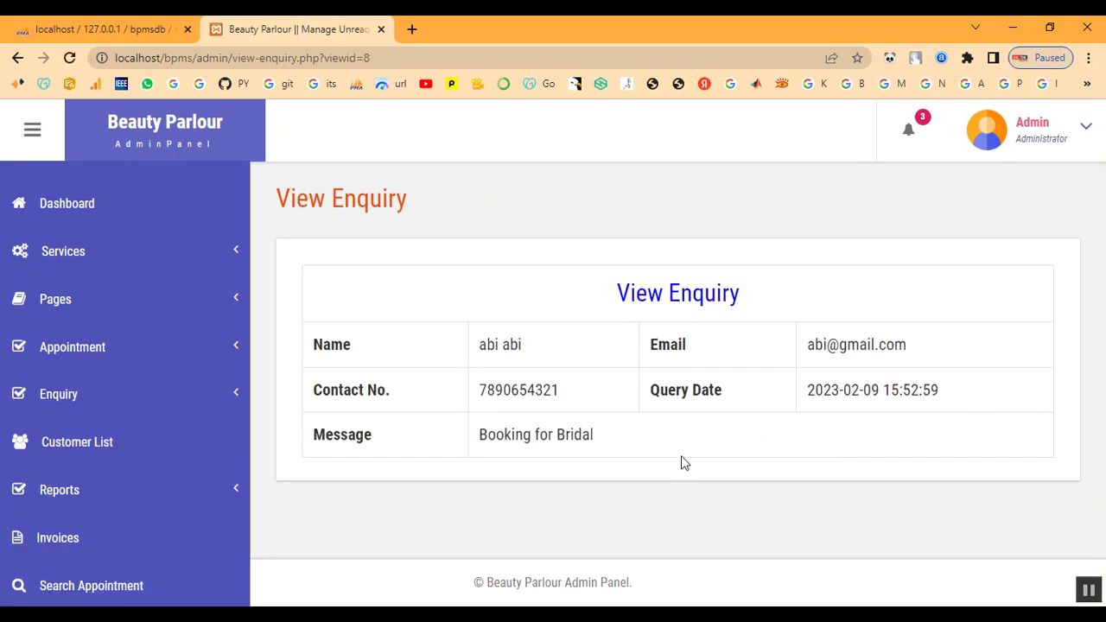
# - Confirm the Booking for Bridal enquiry now appears among the read enquiries
pyautogui.click(56, 394)
pyautogui.click(64, 432)
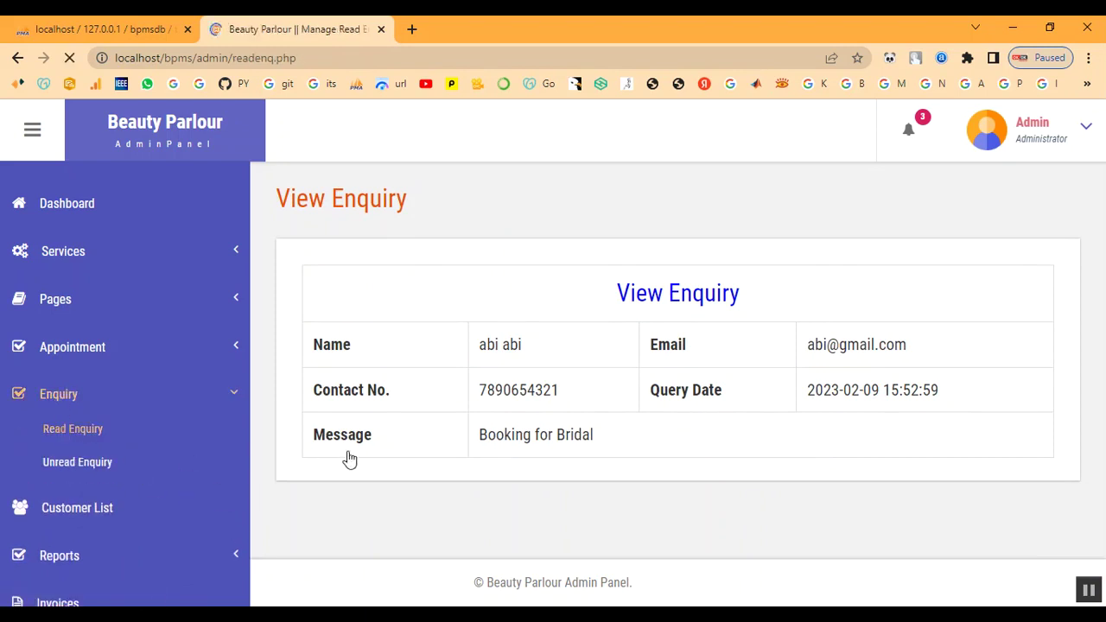
pyautogui.moveTo(382, 469); pyautogui.dragTo(666, 491)
pyautogui.click(666, 490)
pyautogui.click(56, 400)
# - Review the Accepted Appointment list showing 4 Selected bookings
pyautogui.click(62, 350)
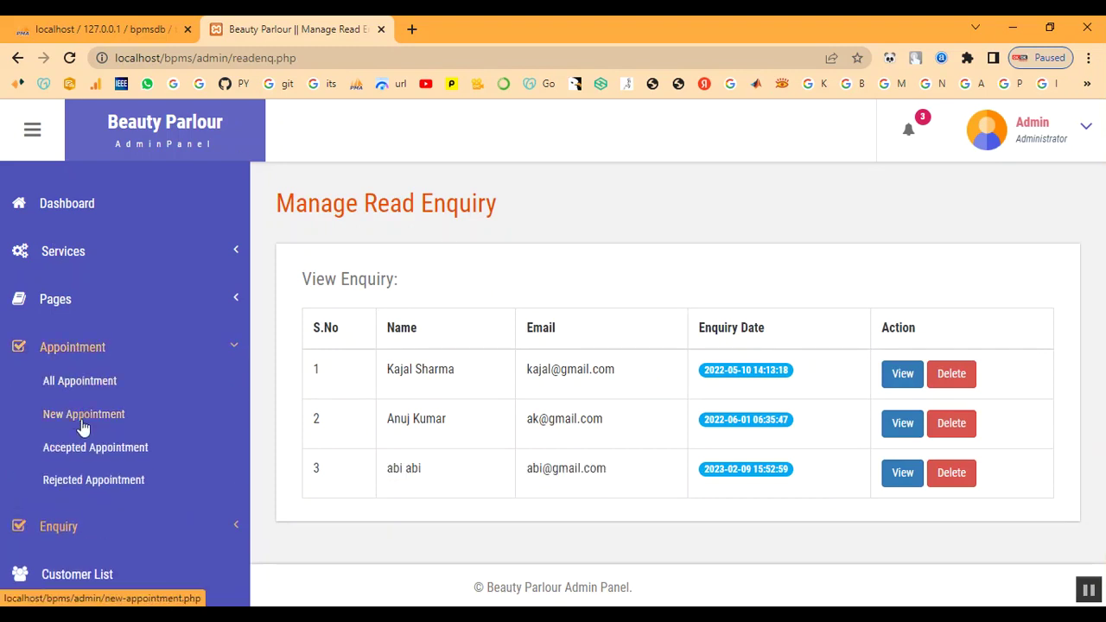
pyautogui.click(82, 449)
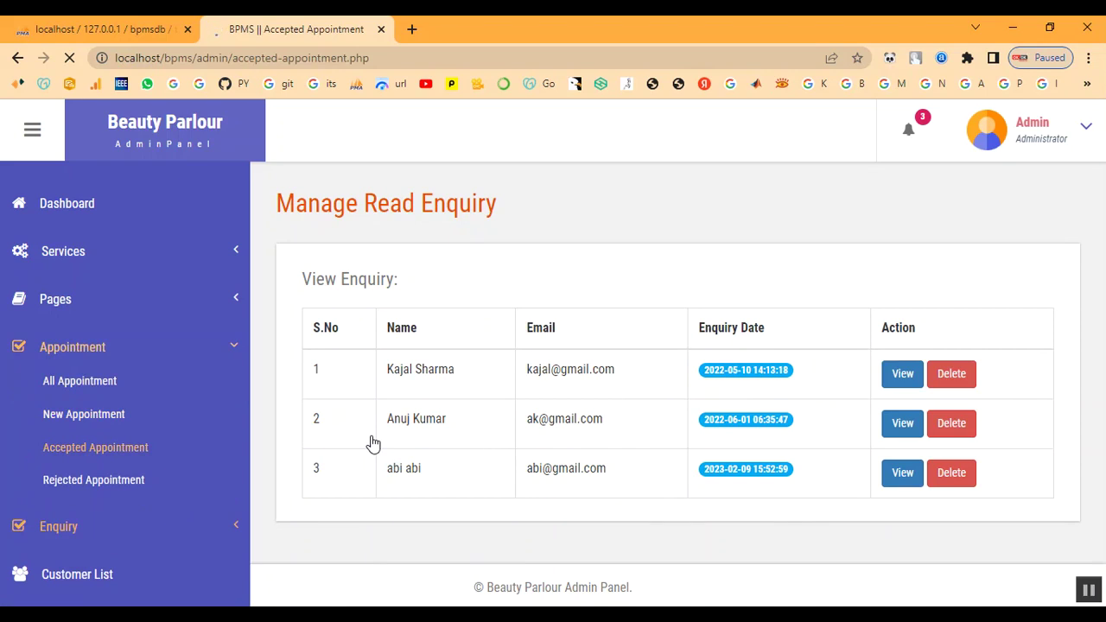
pyautogui.scroll(-2, 661, 484)
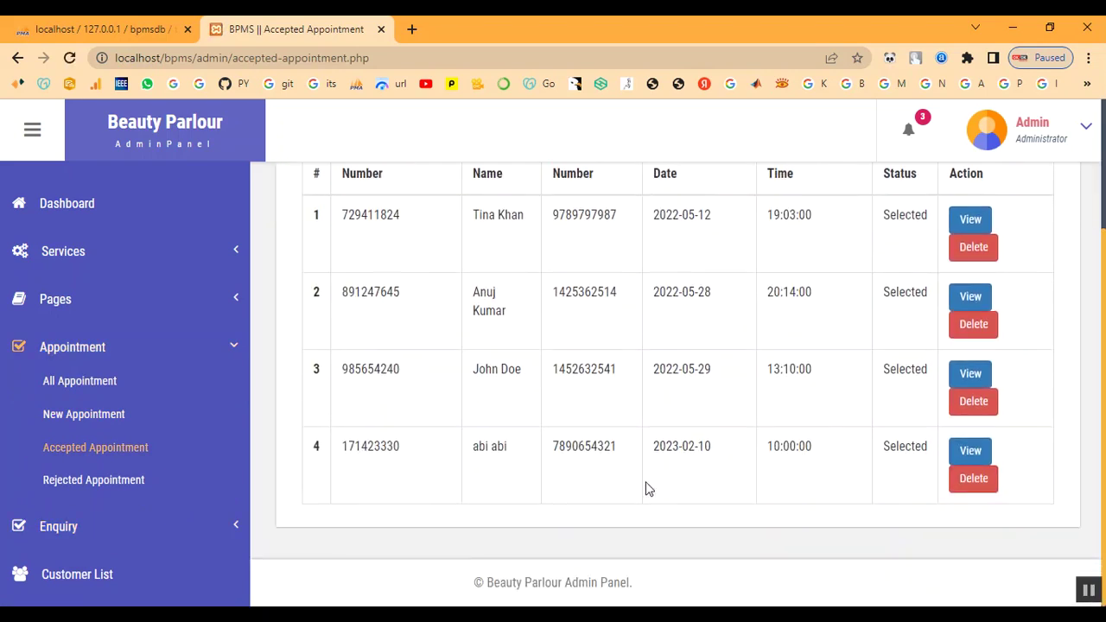
pyautogui.click(67, 343)
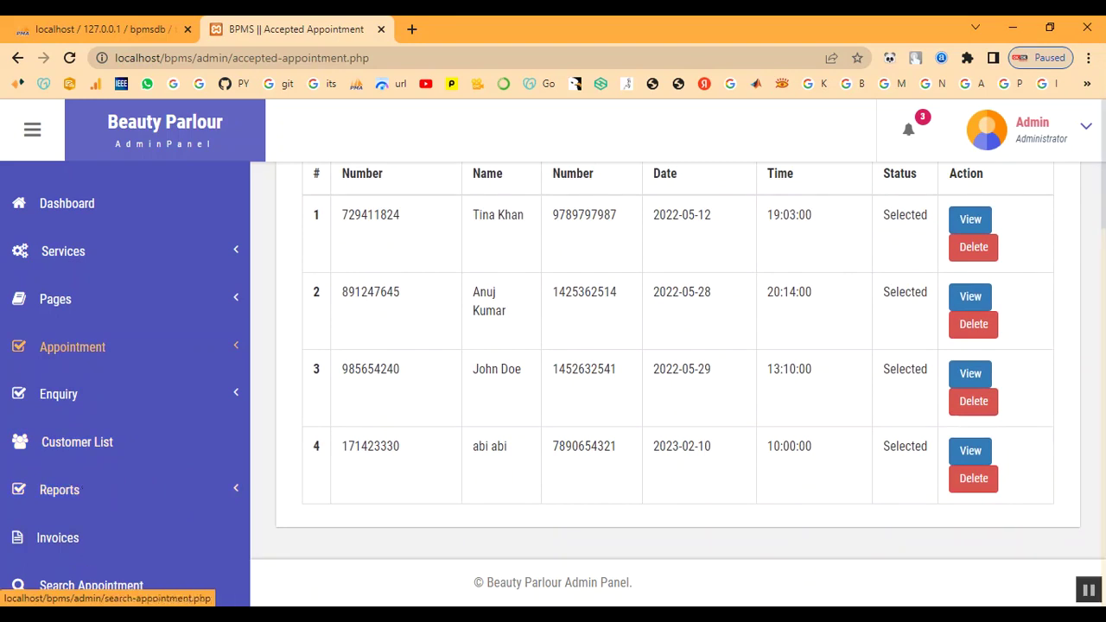
# - Log out of the admin panel from the dashboard and return to the public home page
pyautogui.click(64, 209)
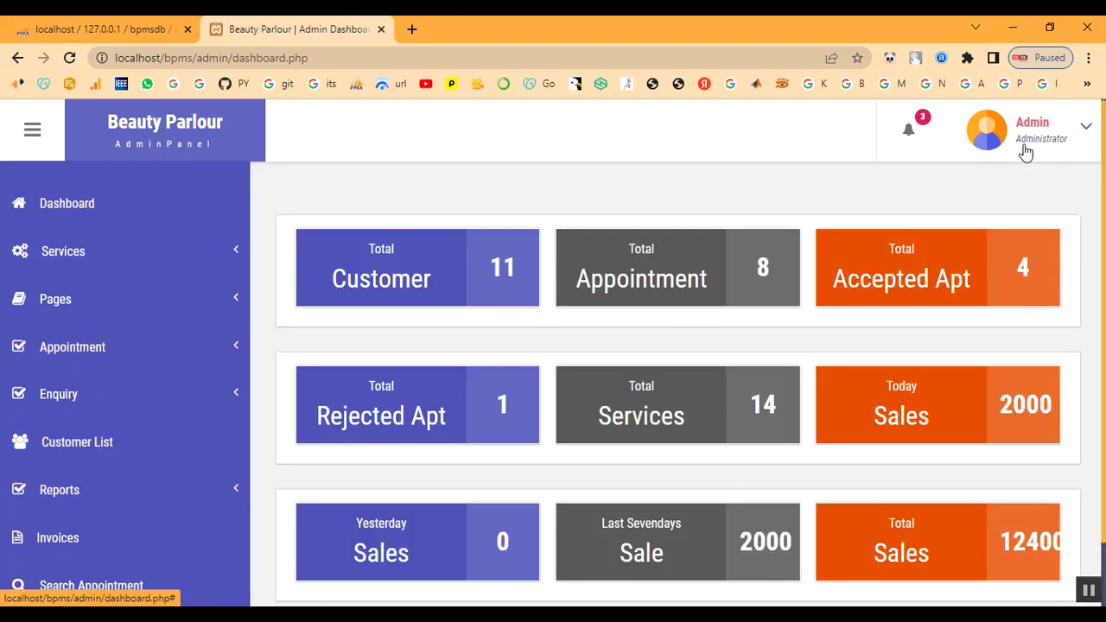
pyautogui.click(1042, 142)
pyautogui.click(1004, 239)
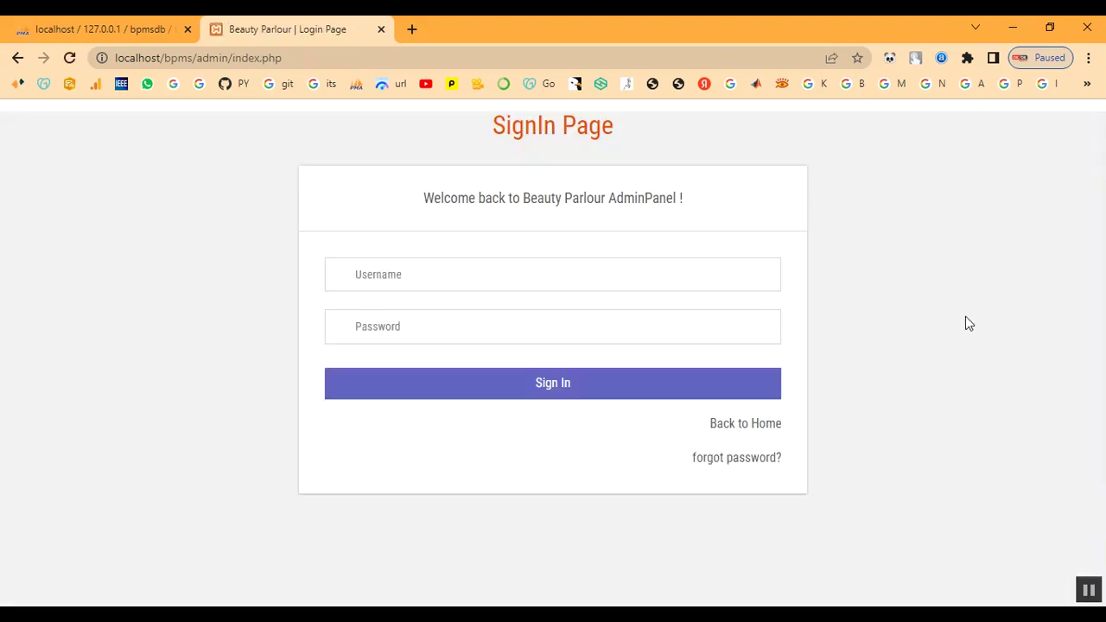
pyautogui.click(752, 430)
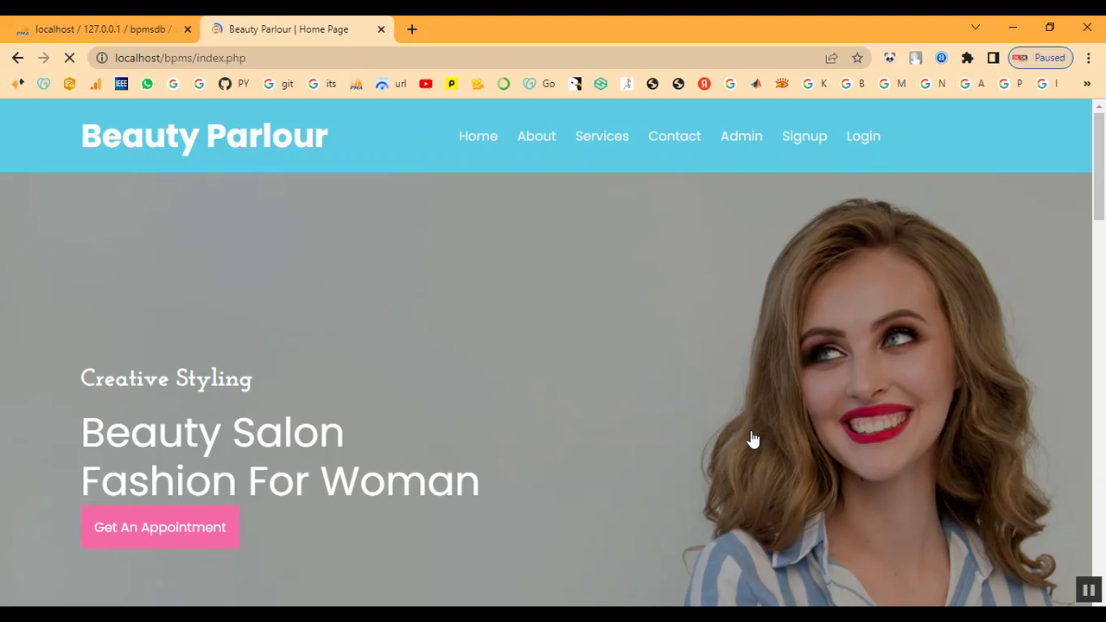